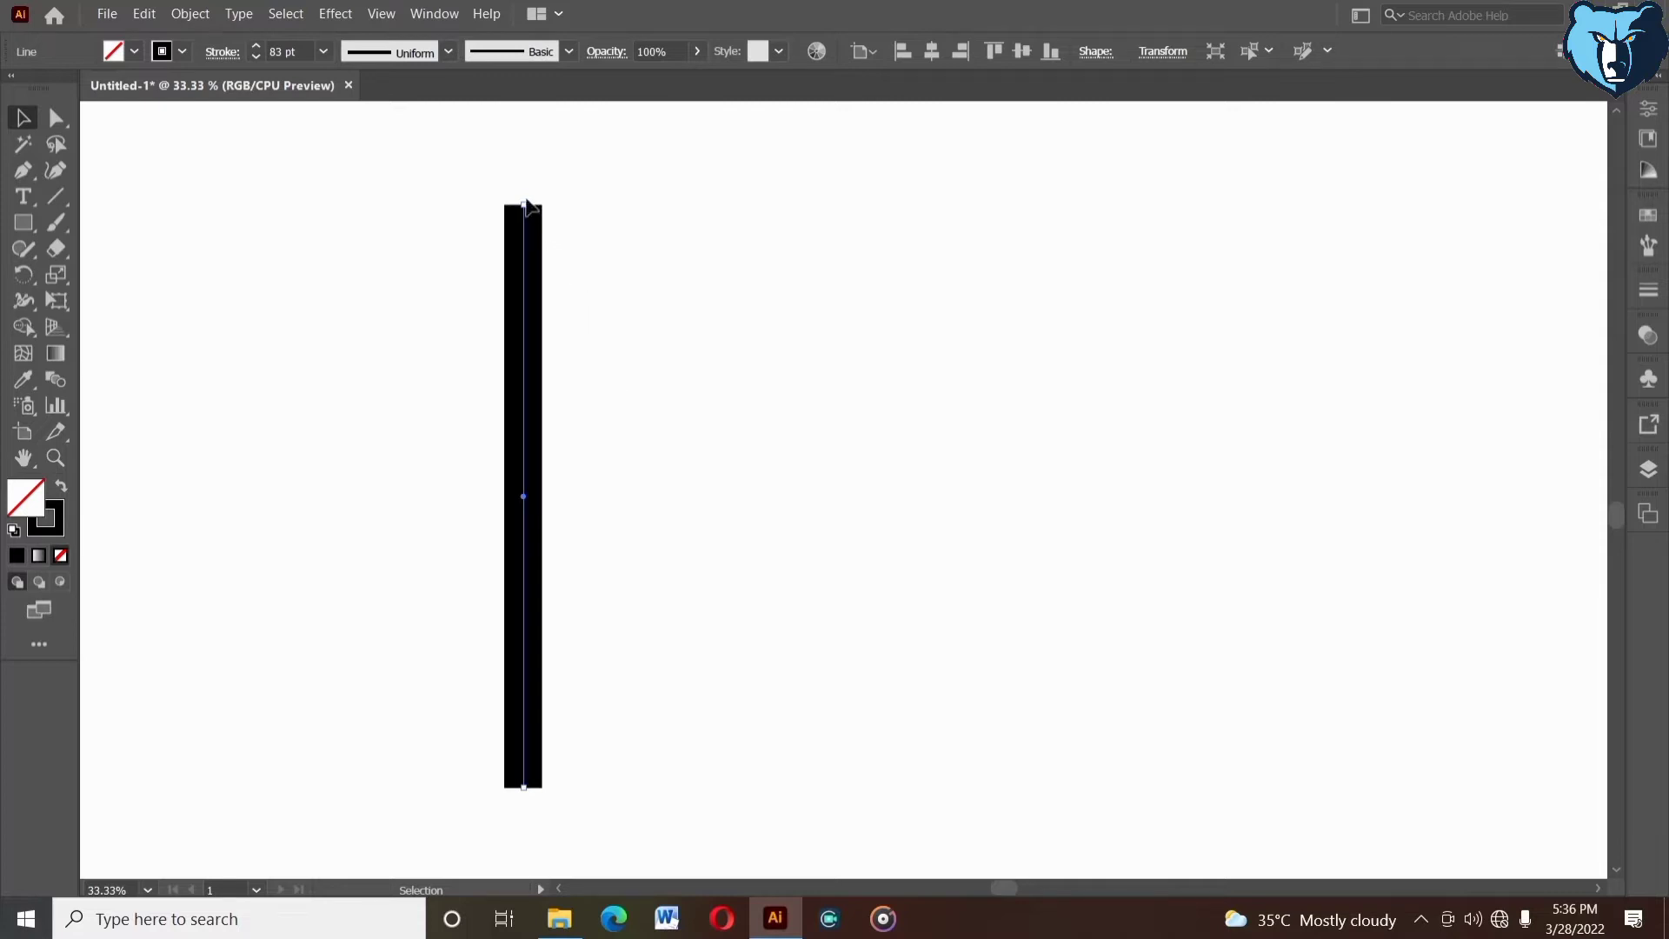
- Lengthen the vertical line equally at both ends and set its stroke to 90 pt
left_click_drag(525, 206, 533, 162)
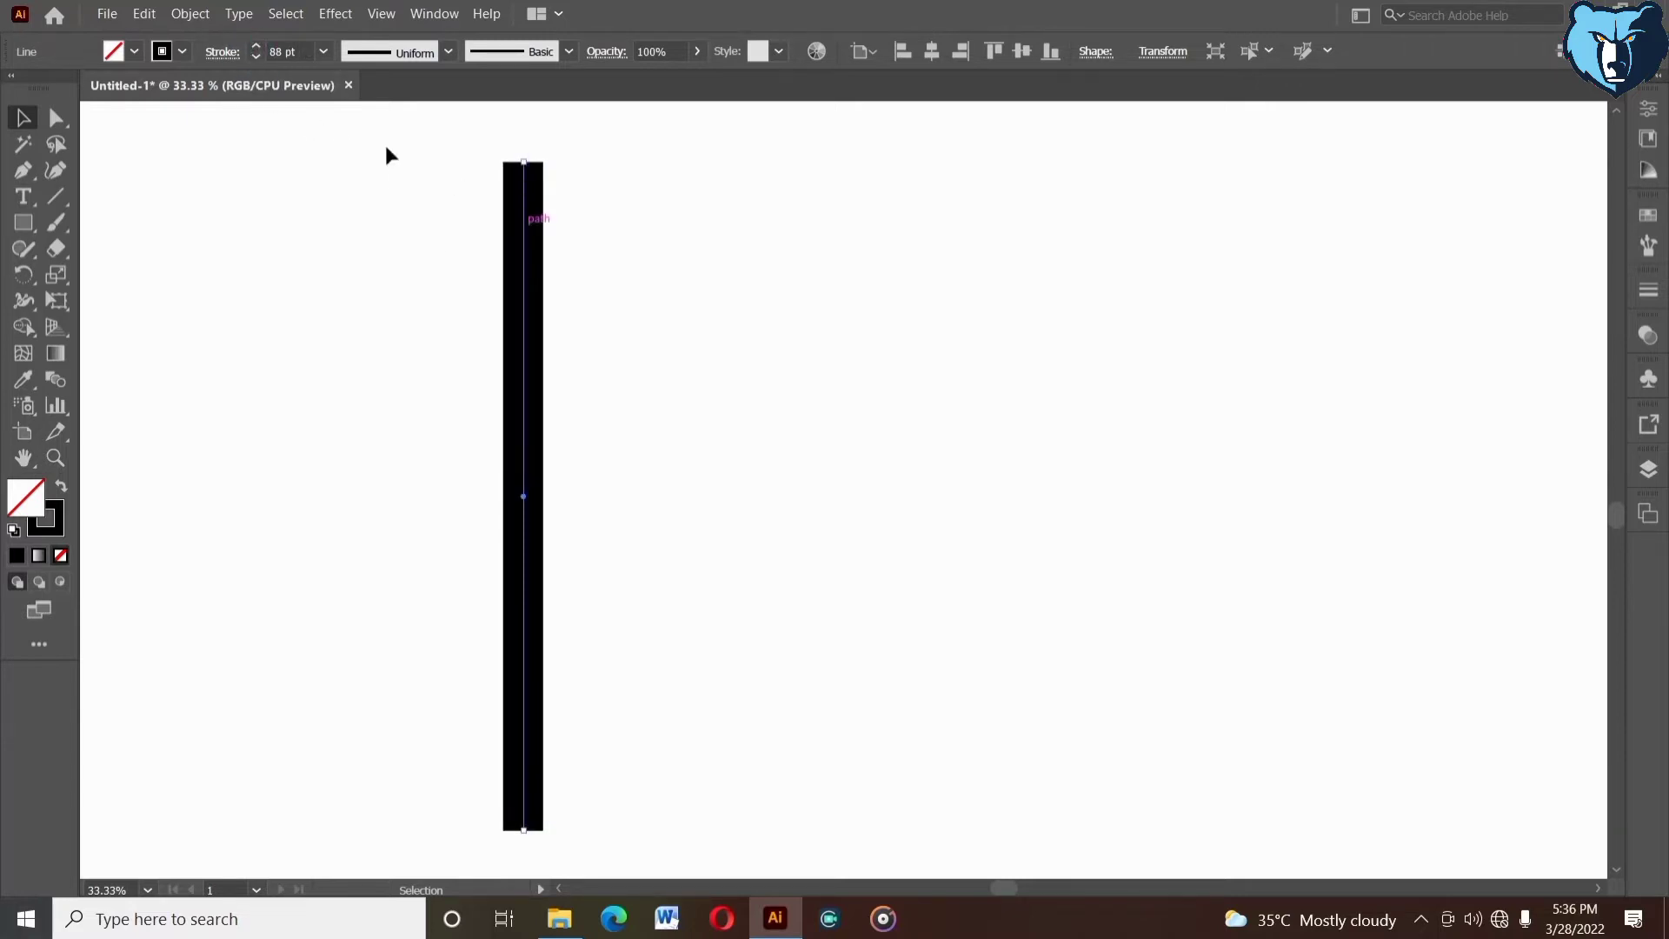
left_click(257, 46)
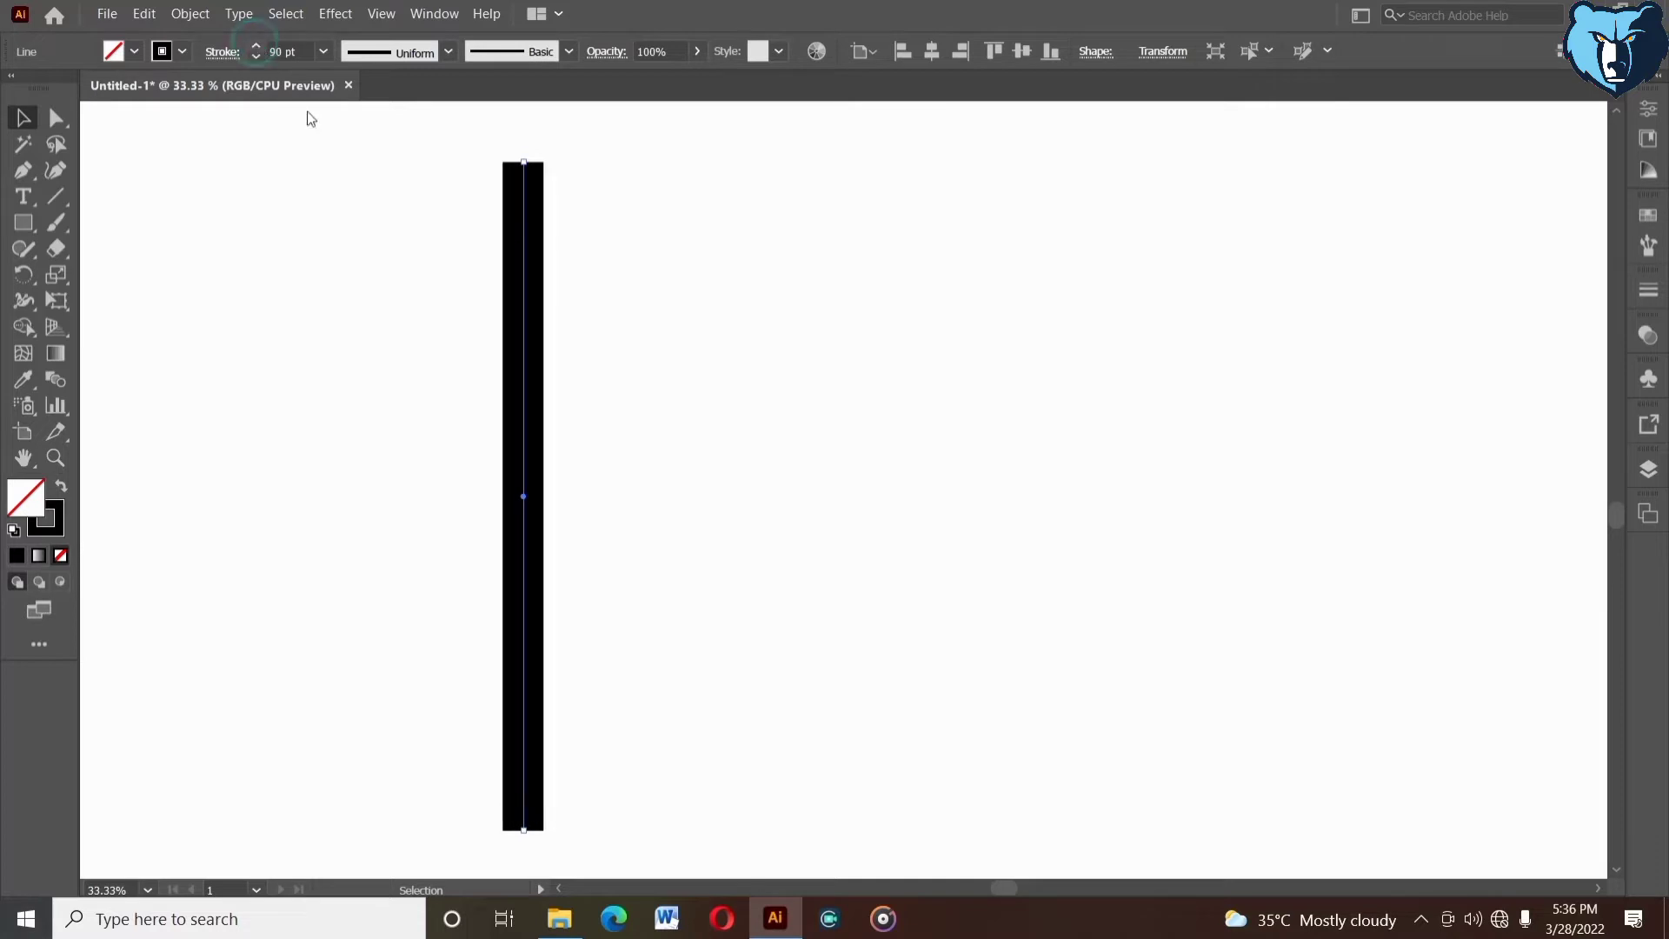
- Duplicate the vertical line and place the copy parallel beside the original with a narrow gap between them
left_click_drag(560, 322, 623, 329)
key("shift+Left")
key("shift+Left")
key("shift+Left")
key("shift+Left")
key("shift+Left")
key("shift+Left")
key("shift+Left")
key("shift+Left")
key("shift+Left")
key("shift+Left")
key("shift+Left")
key("shift+Left")
key("shift+Left")
key("shift+Left")
left_click(726, 375)
left_click_drag(714, 377, 696, 374)
- Align the two vertical bars on their vertical centres and group them
left_click_drag(432, 138, 671, 333)
right_click(671, 333)
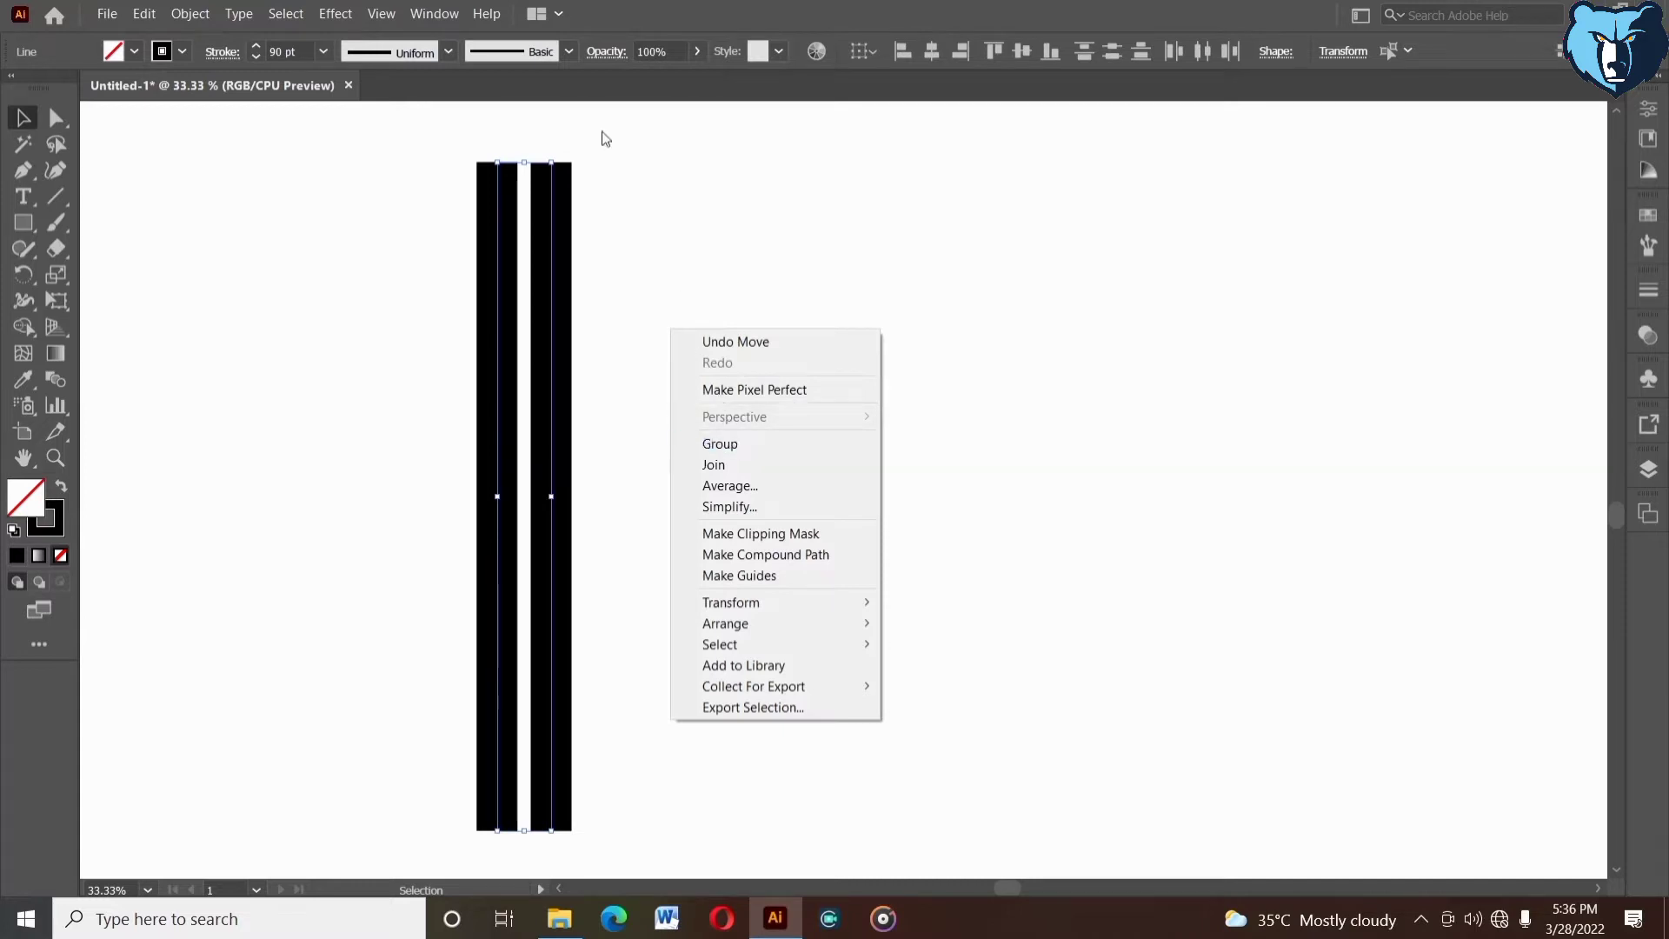
left_click(1020, 49)
left_click(1020, 49)
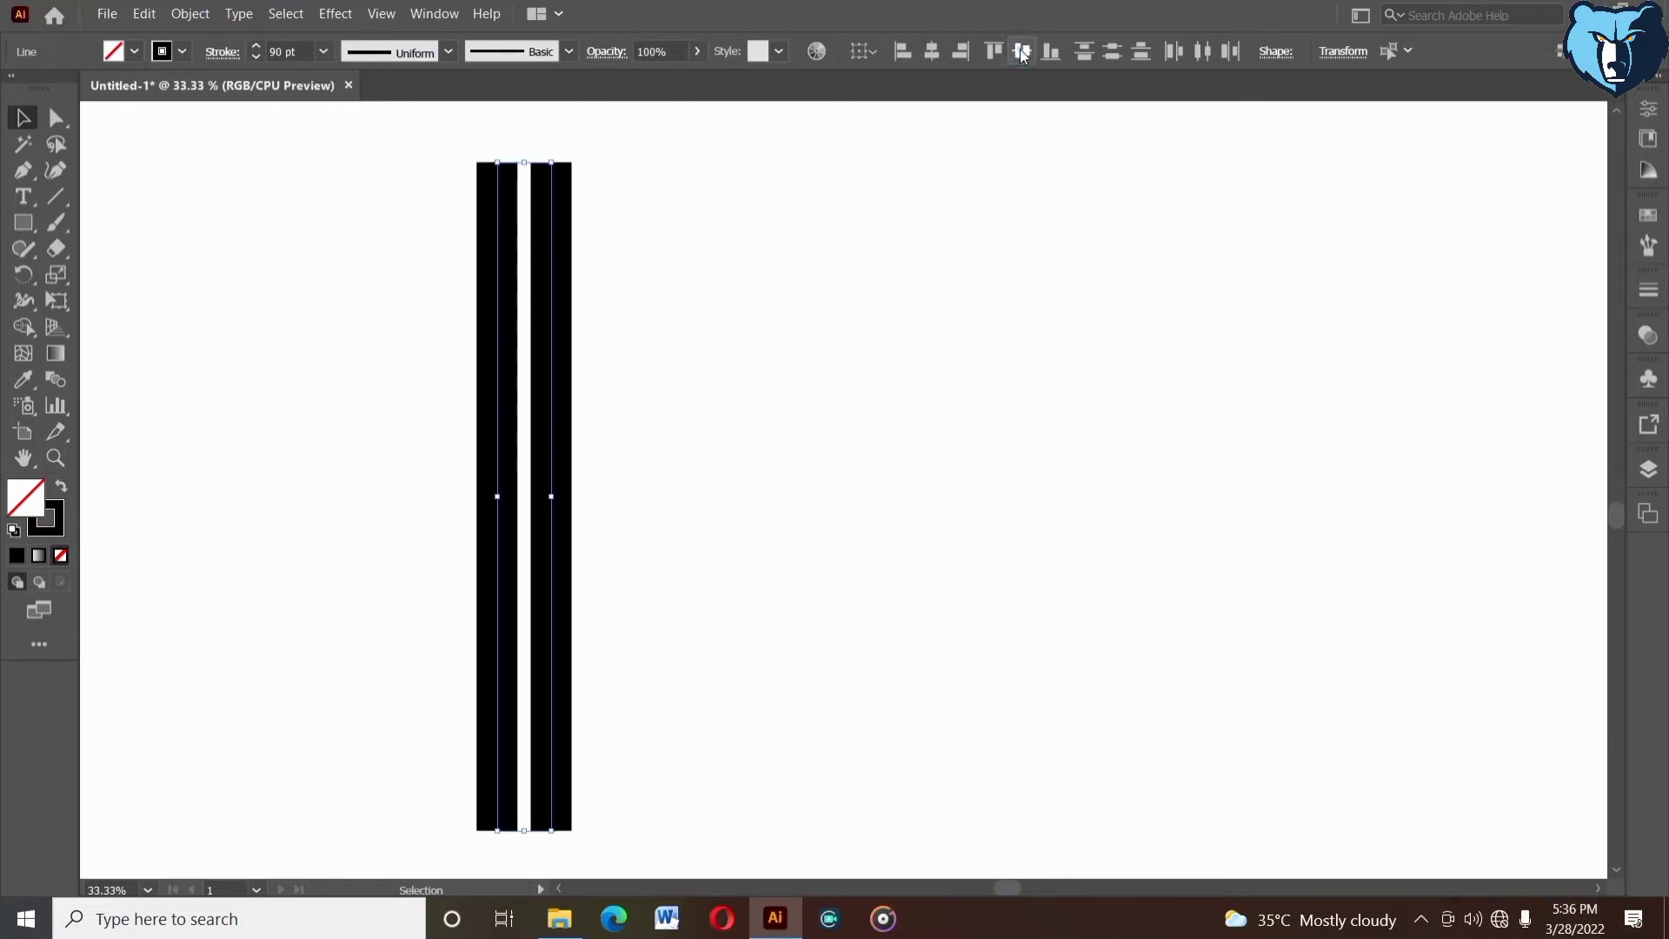
right_click(670, 331)
left_click(709, 446)
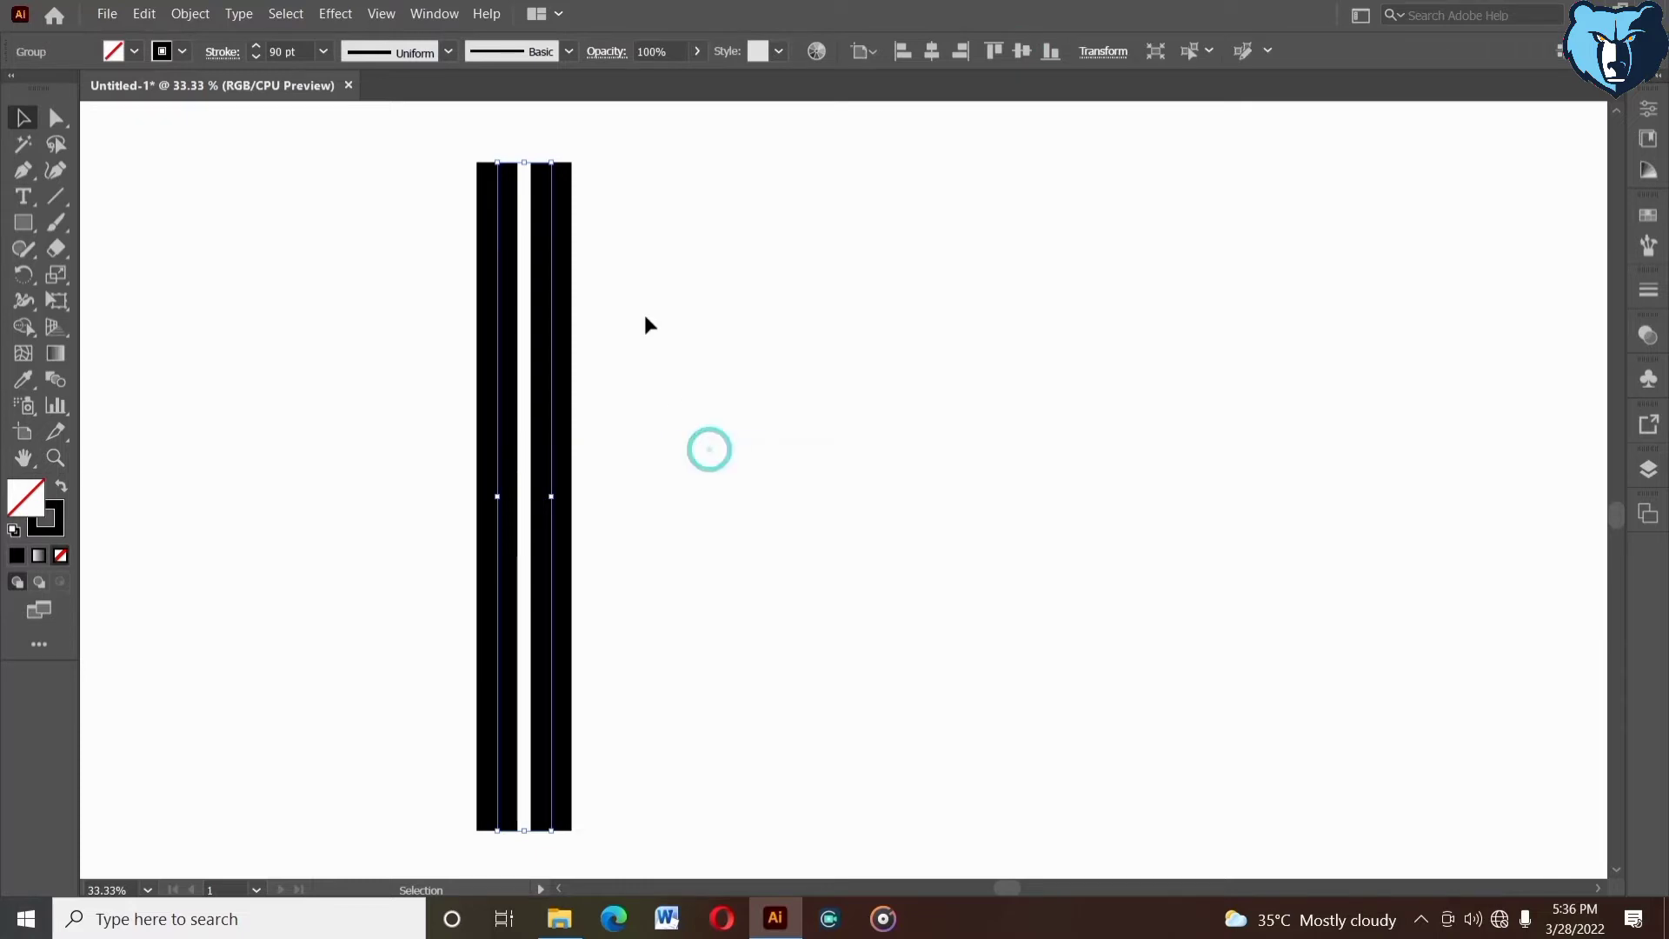
- Duplicate the bar pair to the right, align both pairs on their vertical centres and group them
left_click_drag(550, 352, 984, 331)
left_click_drag(400, 218, 1172, 376)
left_click(1027, 50)
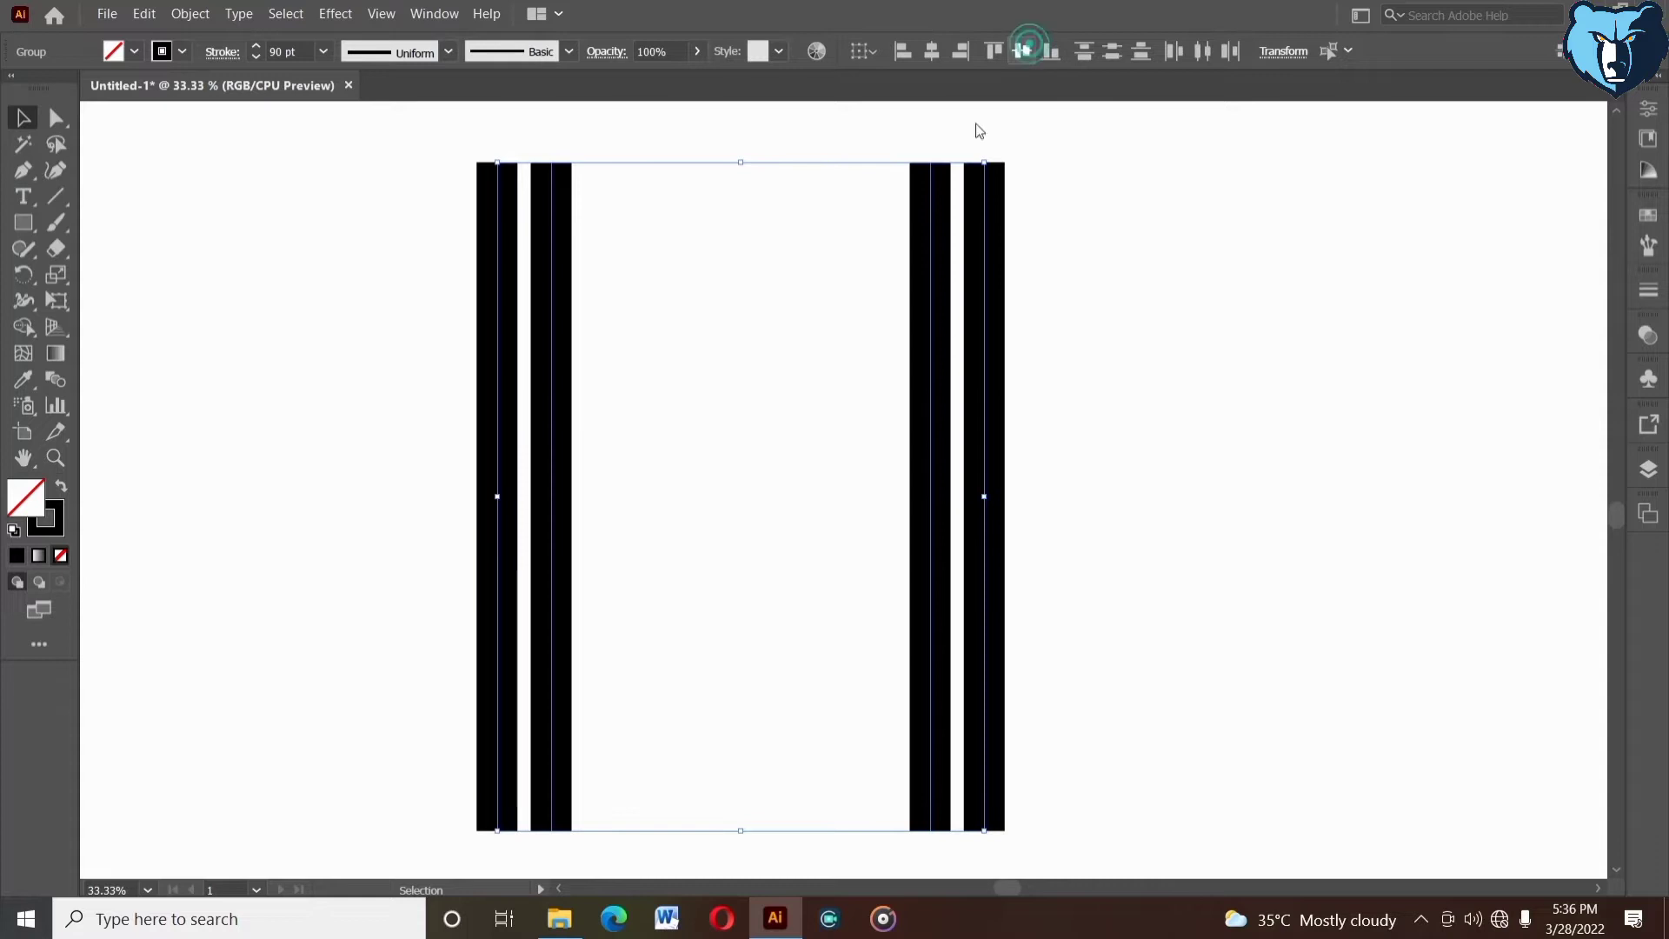
right_click(794, 306)
left_click(817, 439)
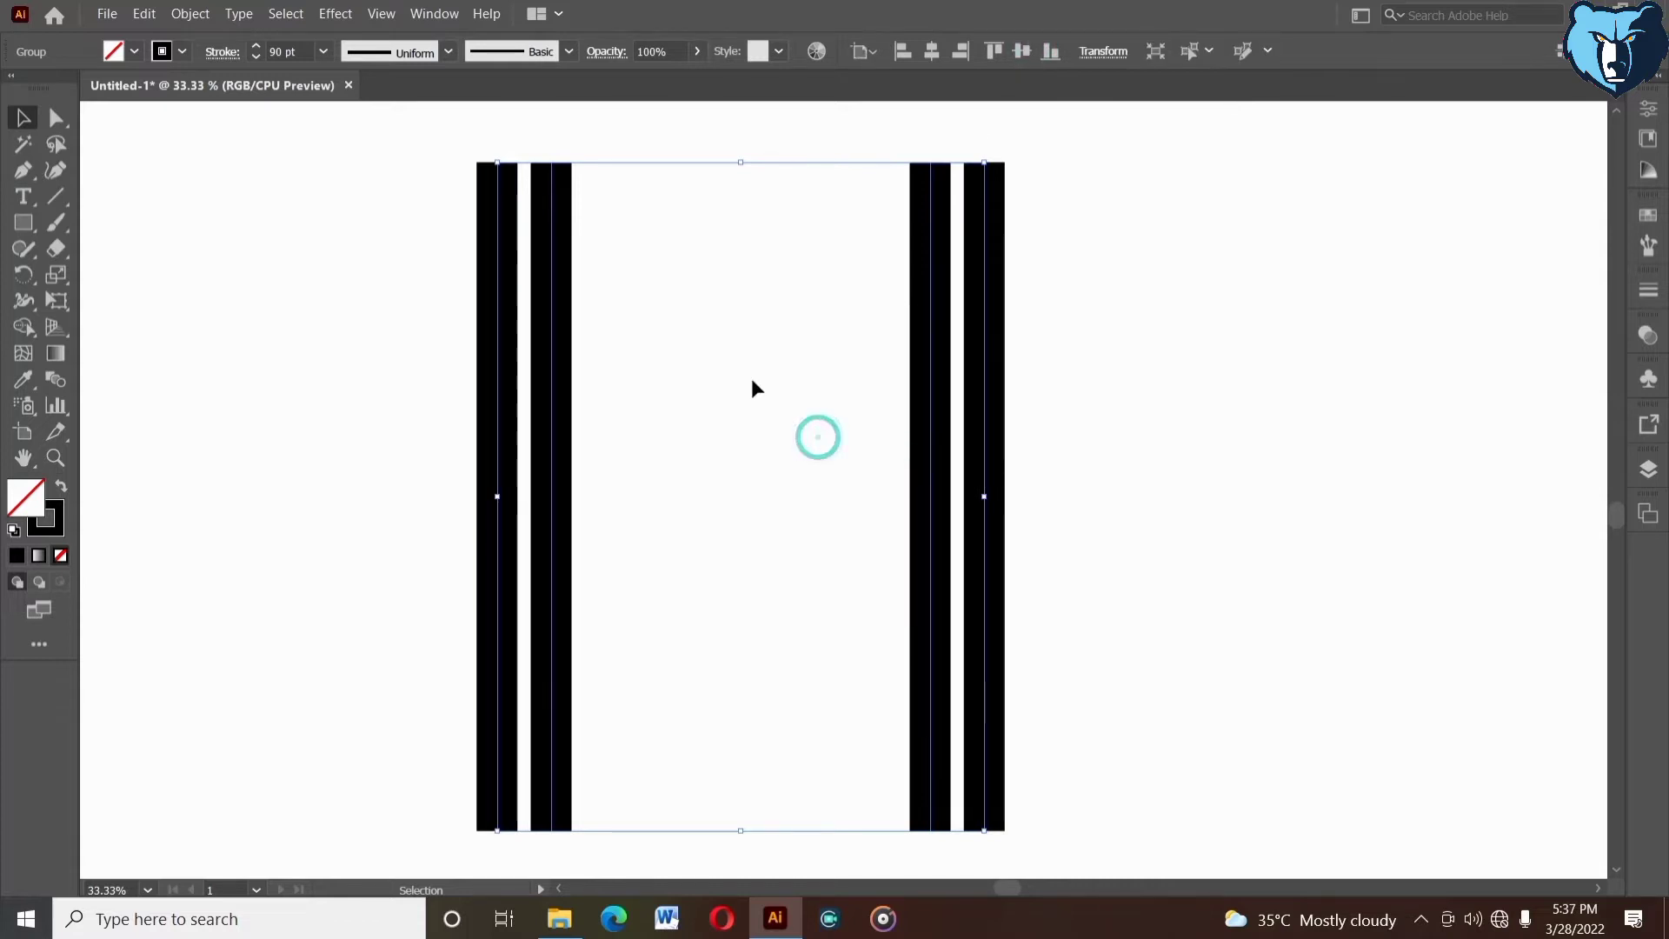
- Create a copy of the grouped bar pairs rotated by 60 degrees
right_click(719, 310)
mouse_move(809, 517)
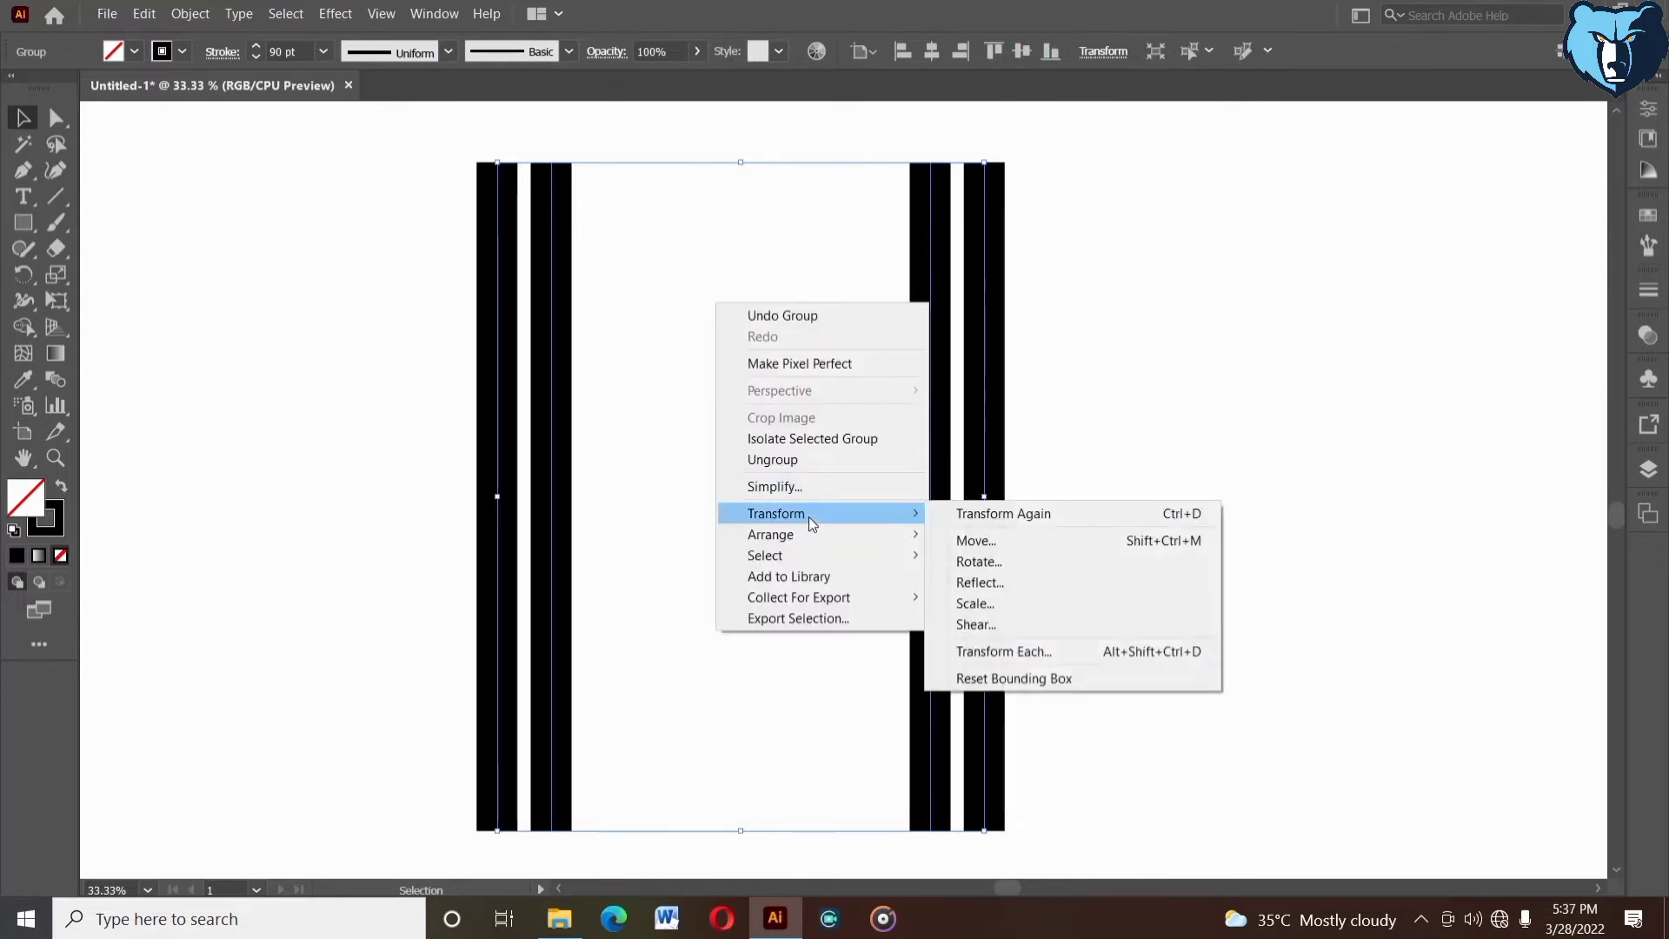
left_click(971, 564)
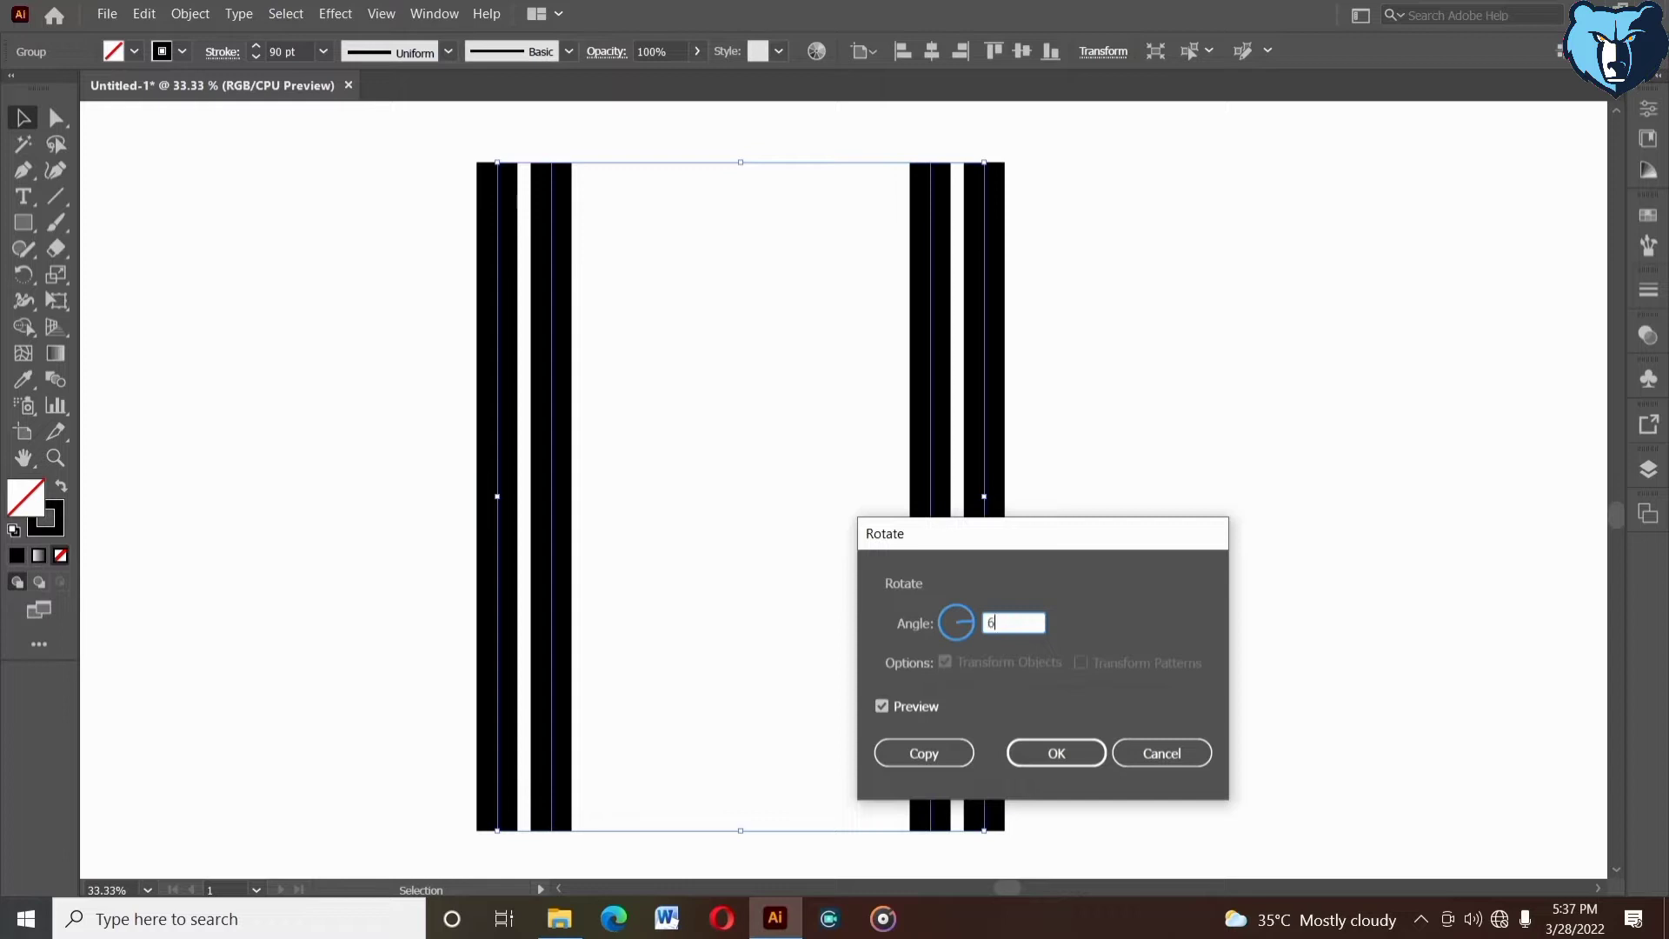
left_click(935, 758)
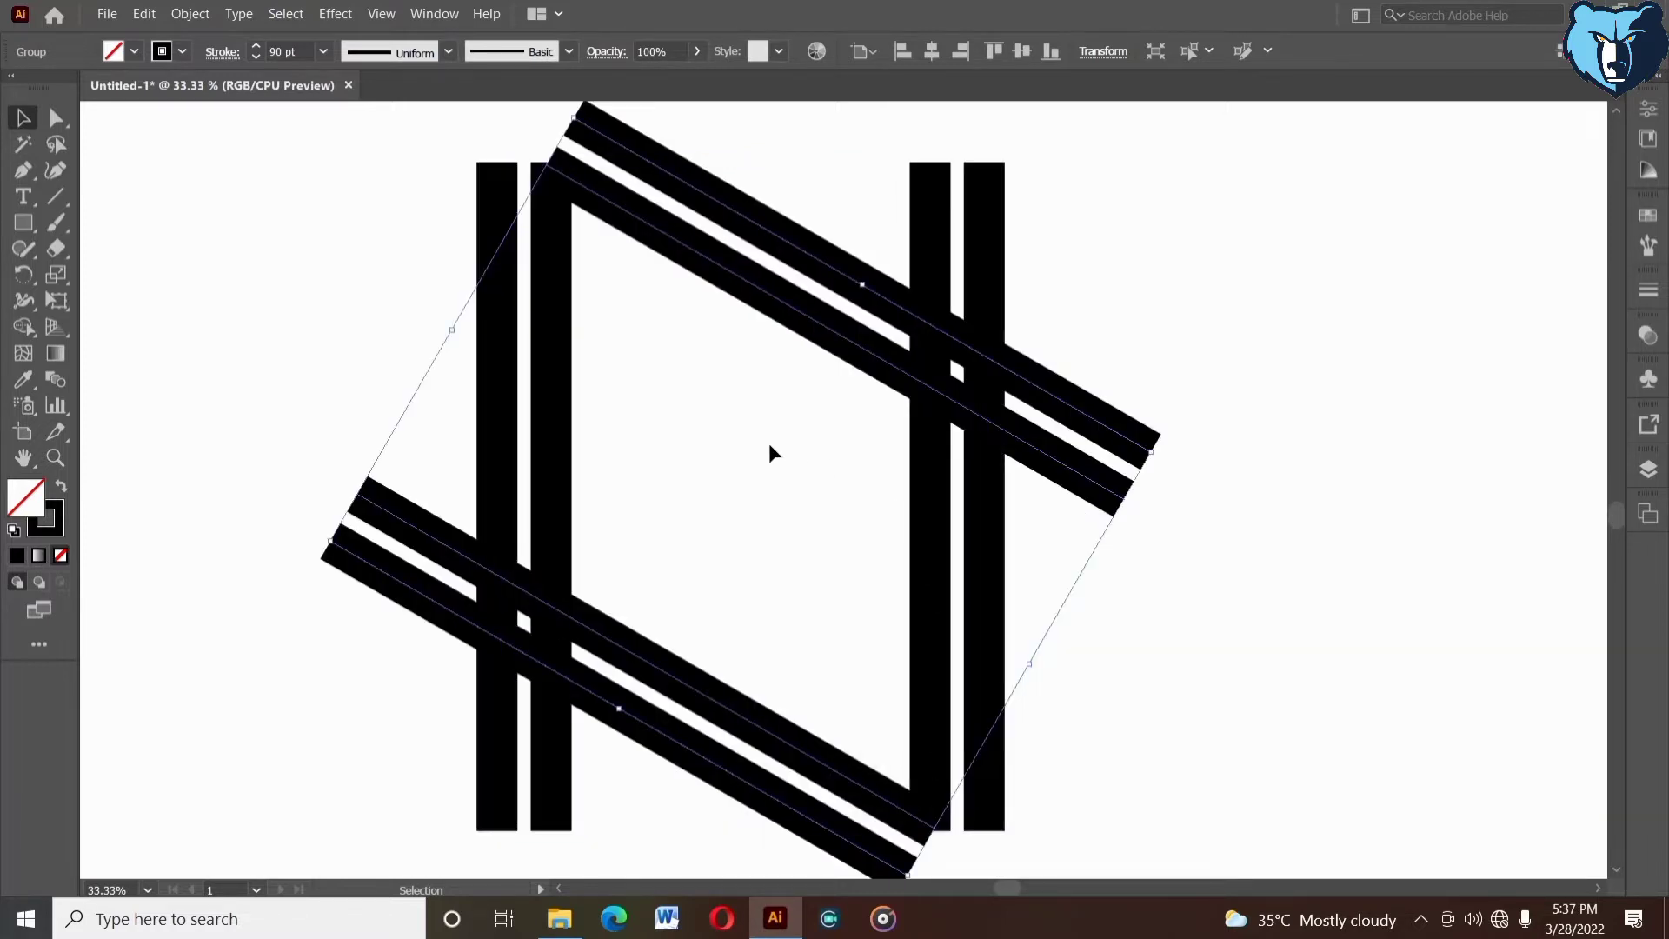
- Lengthen the rotated bars symmetrically beyond the vertical ones and set their stroke to 90 pt
left_click(54, 458)
left_click(664, 466, "alt")
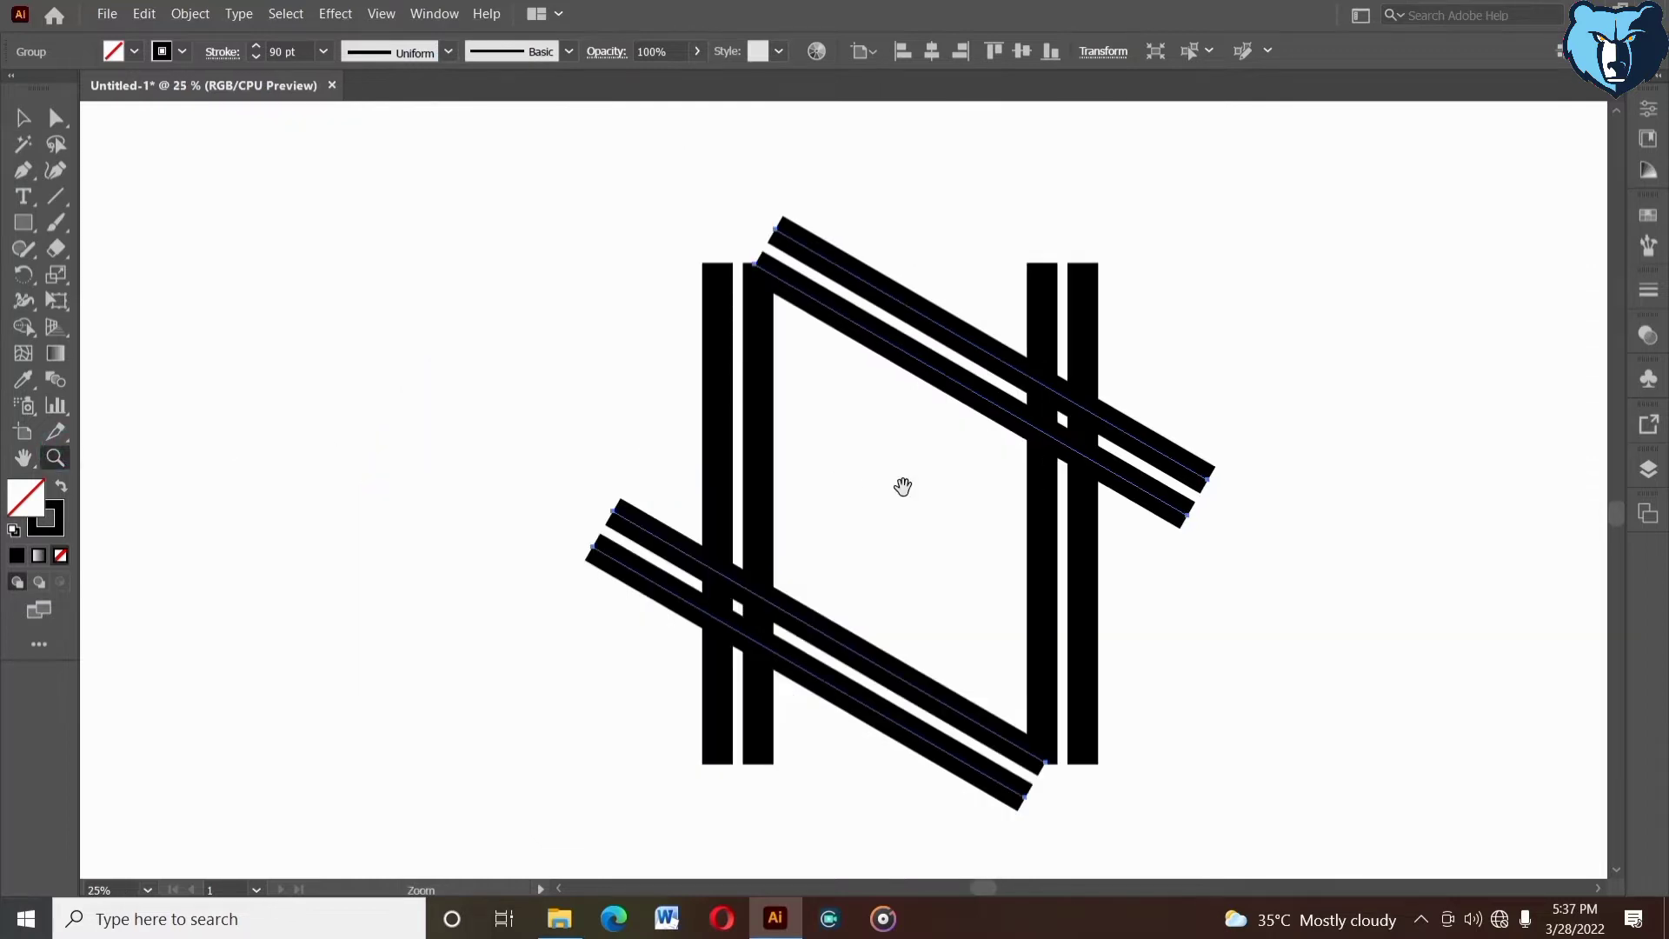
left_click_drag(903, 487, 720, 447)
left_click(23, 118)
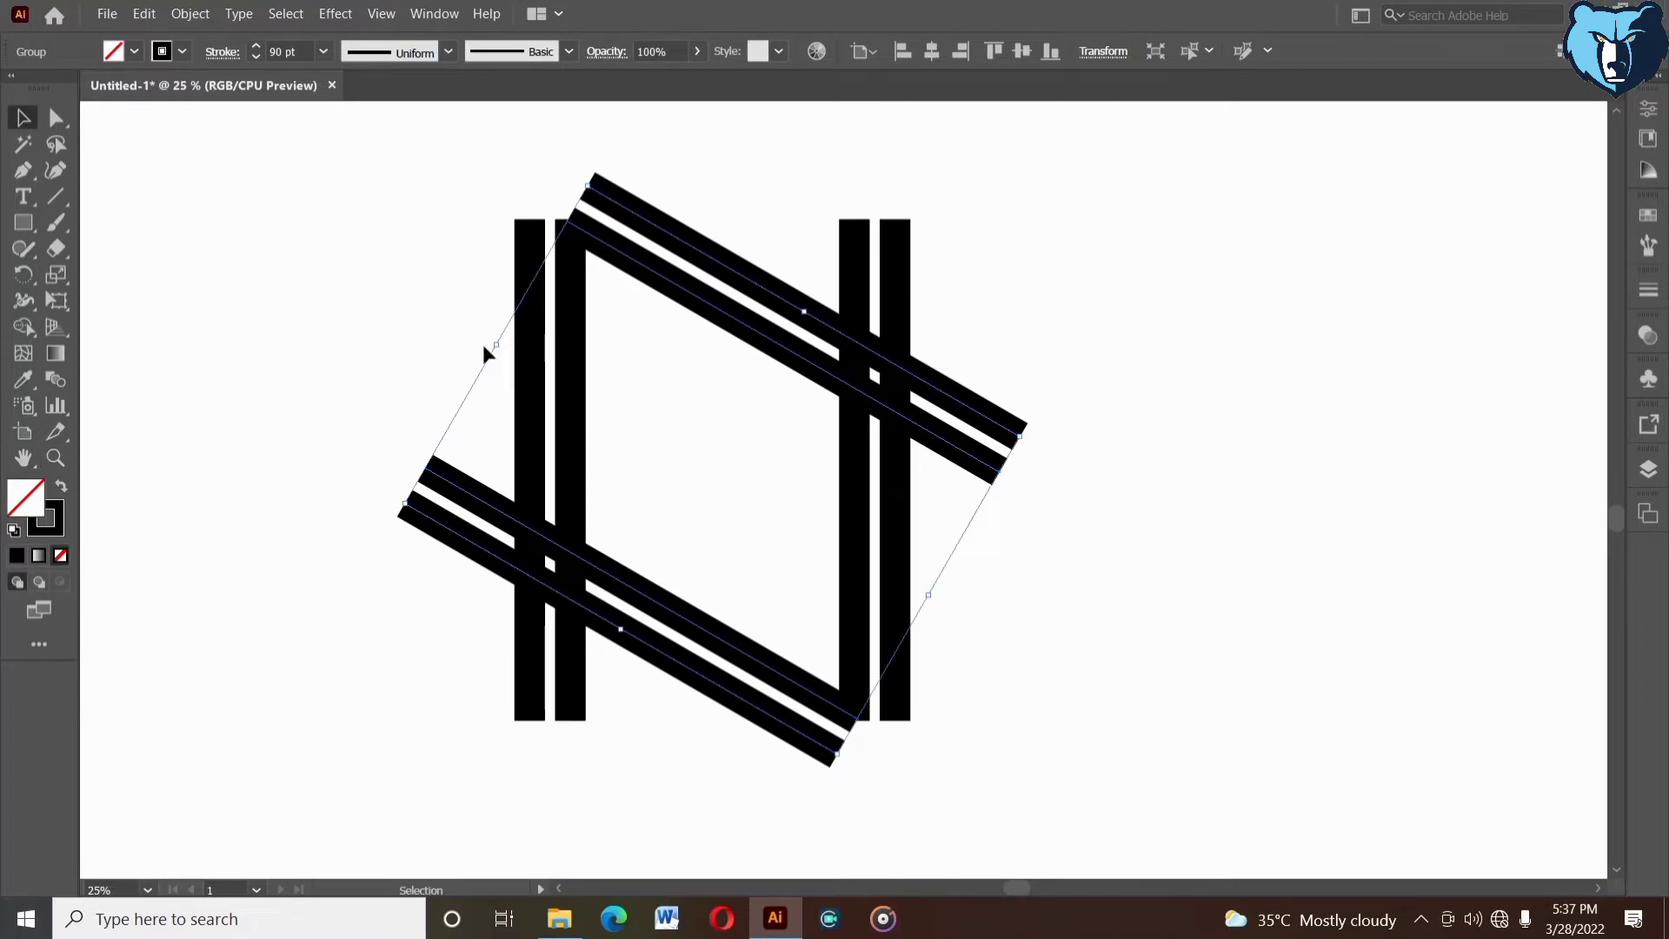
left_click_drag(499, 343, 418, 290)
key("alt+shift")
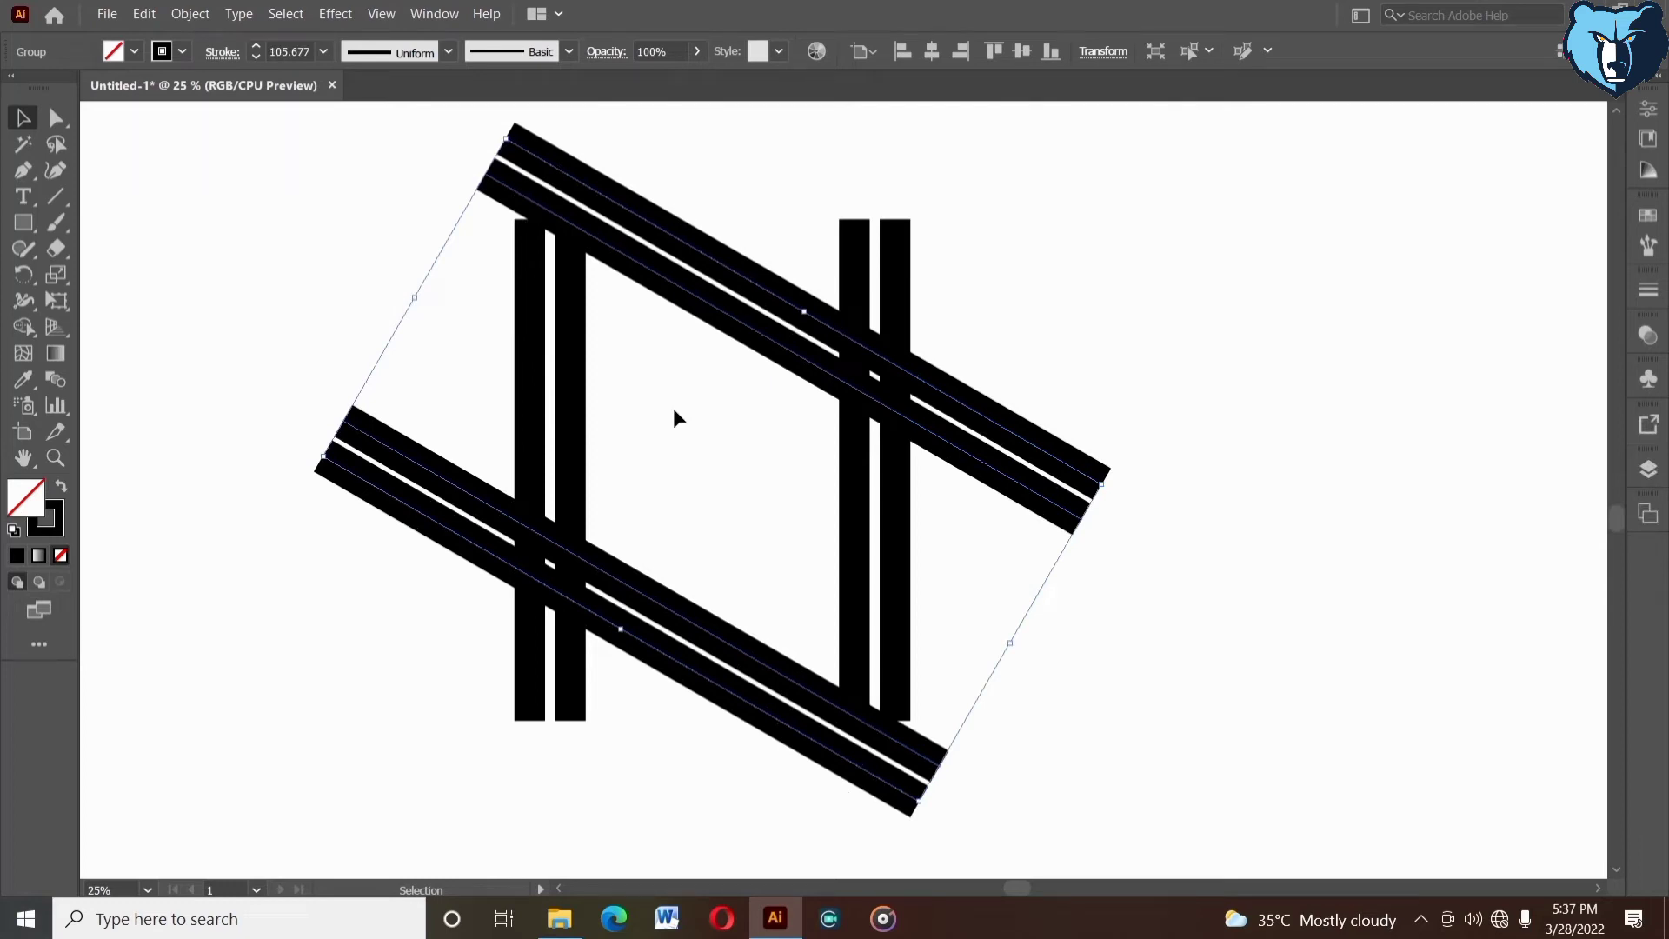
left_click(256, 58)
left_click(256, 58)
left_click(255, 57)
- Create a mirrored copy of the rotated bar group across the vertical axis to form a six-pointed star
left_click_drag(309, 116, 620, 377)
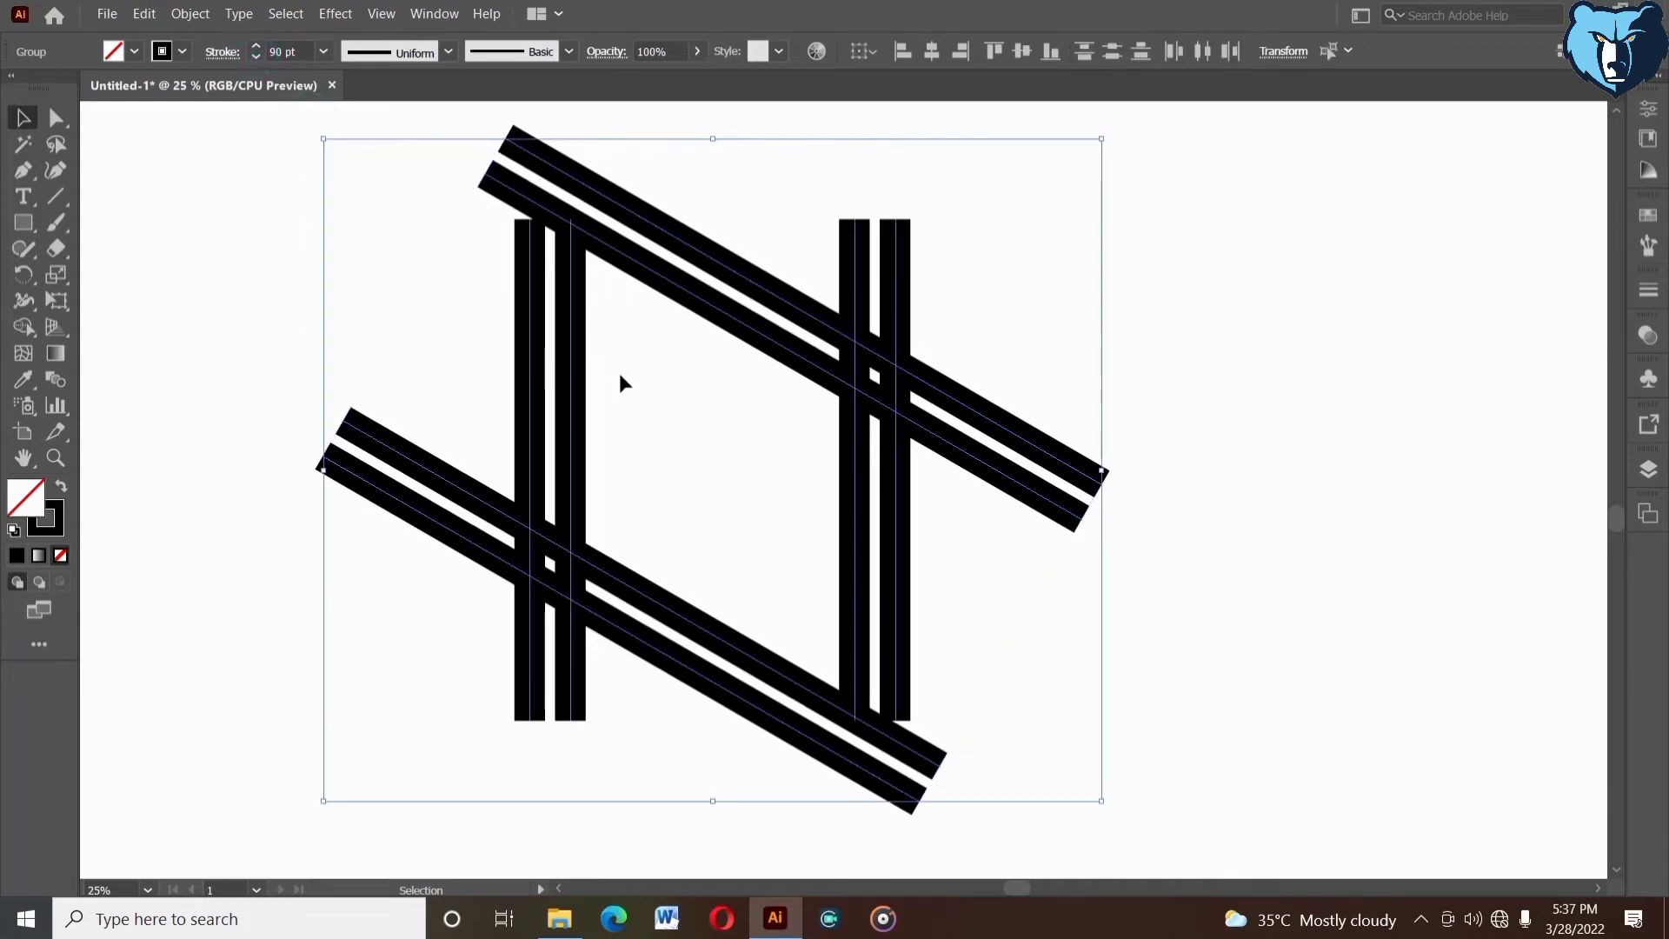
left_click(693, 326)
left_click(701, 303)
right_click(701, 301)
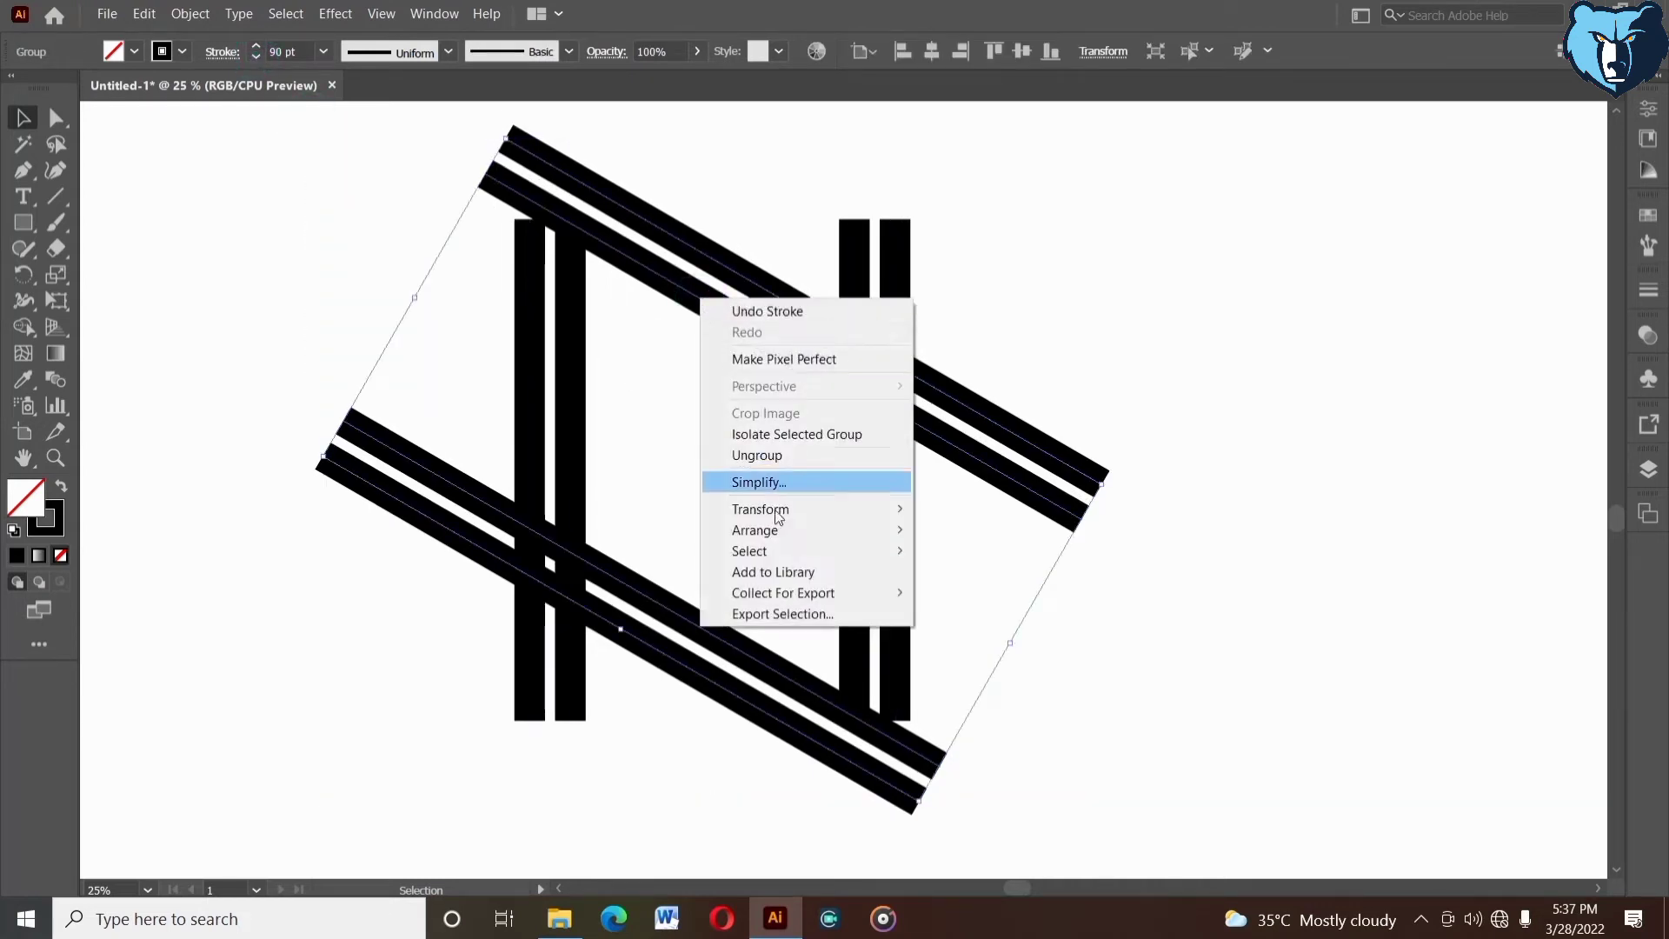
mouse_move(857, 508)
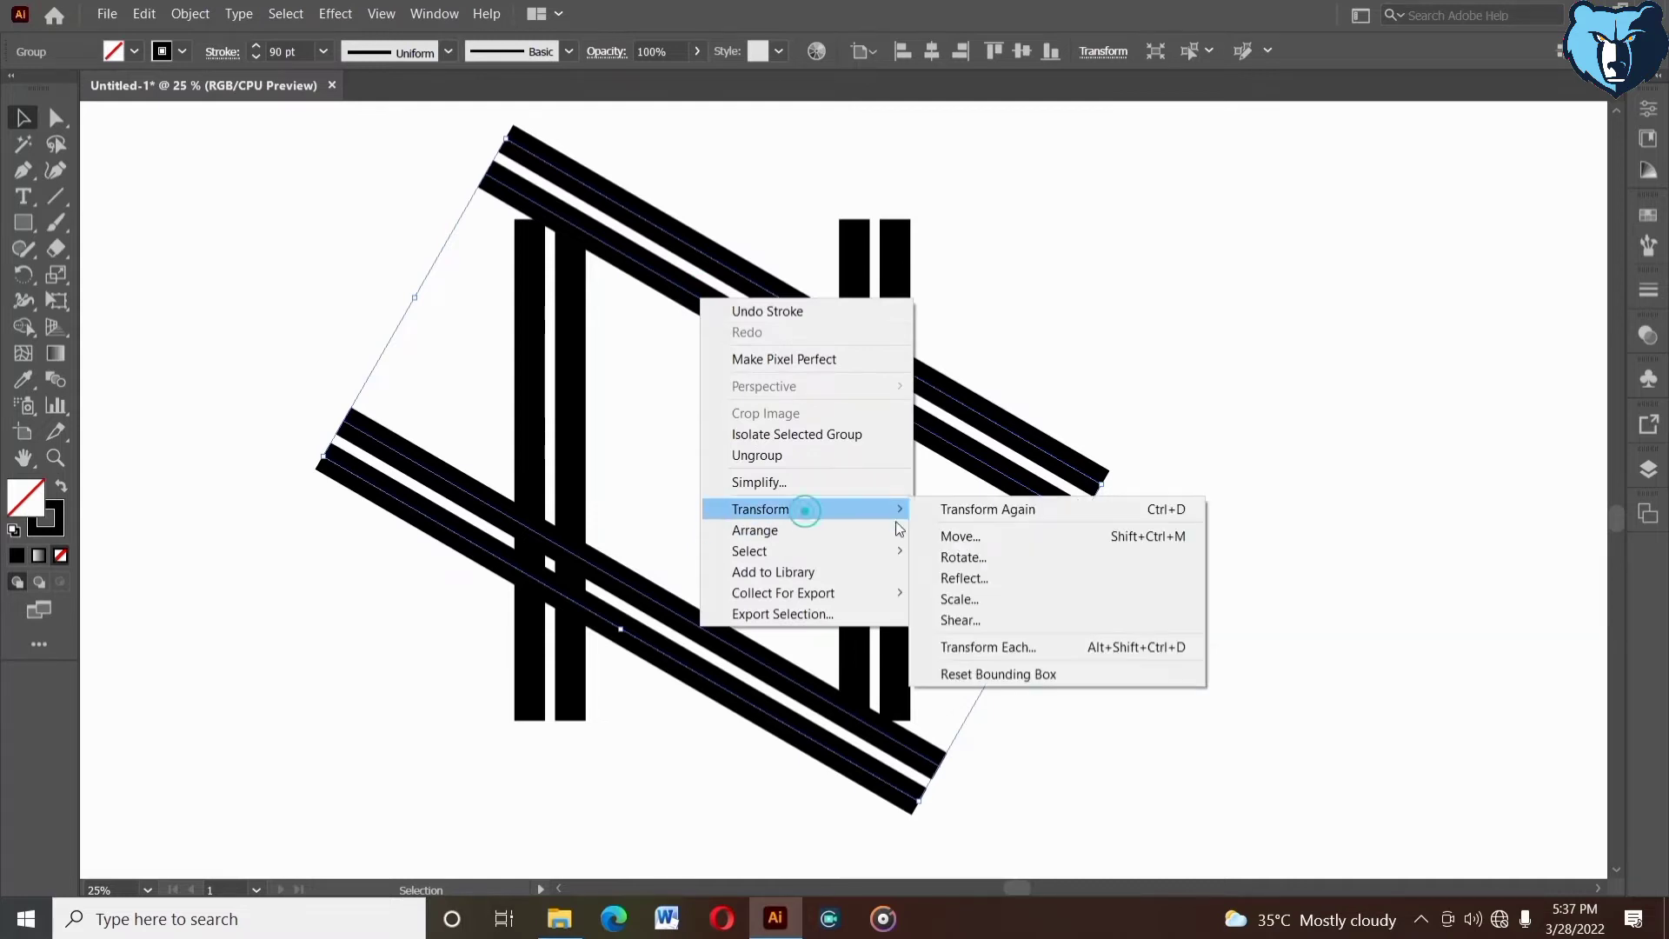
left_click(965, 578)
left_click(1083, 670)
left_click(1145, 555)
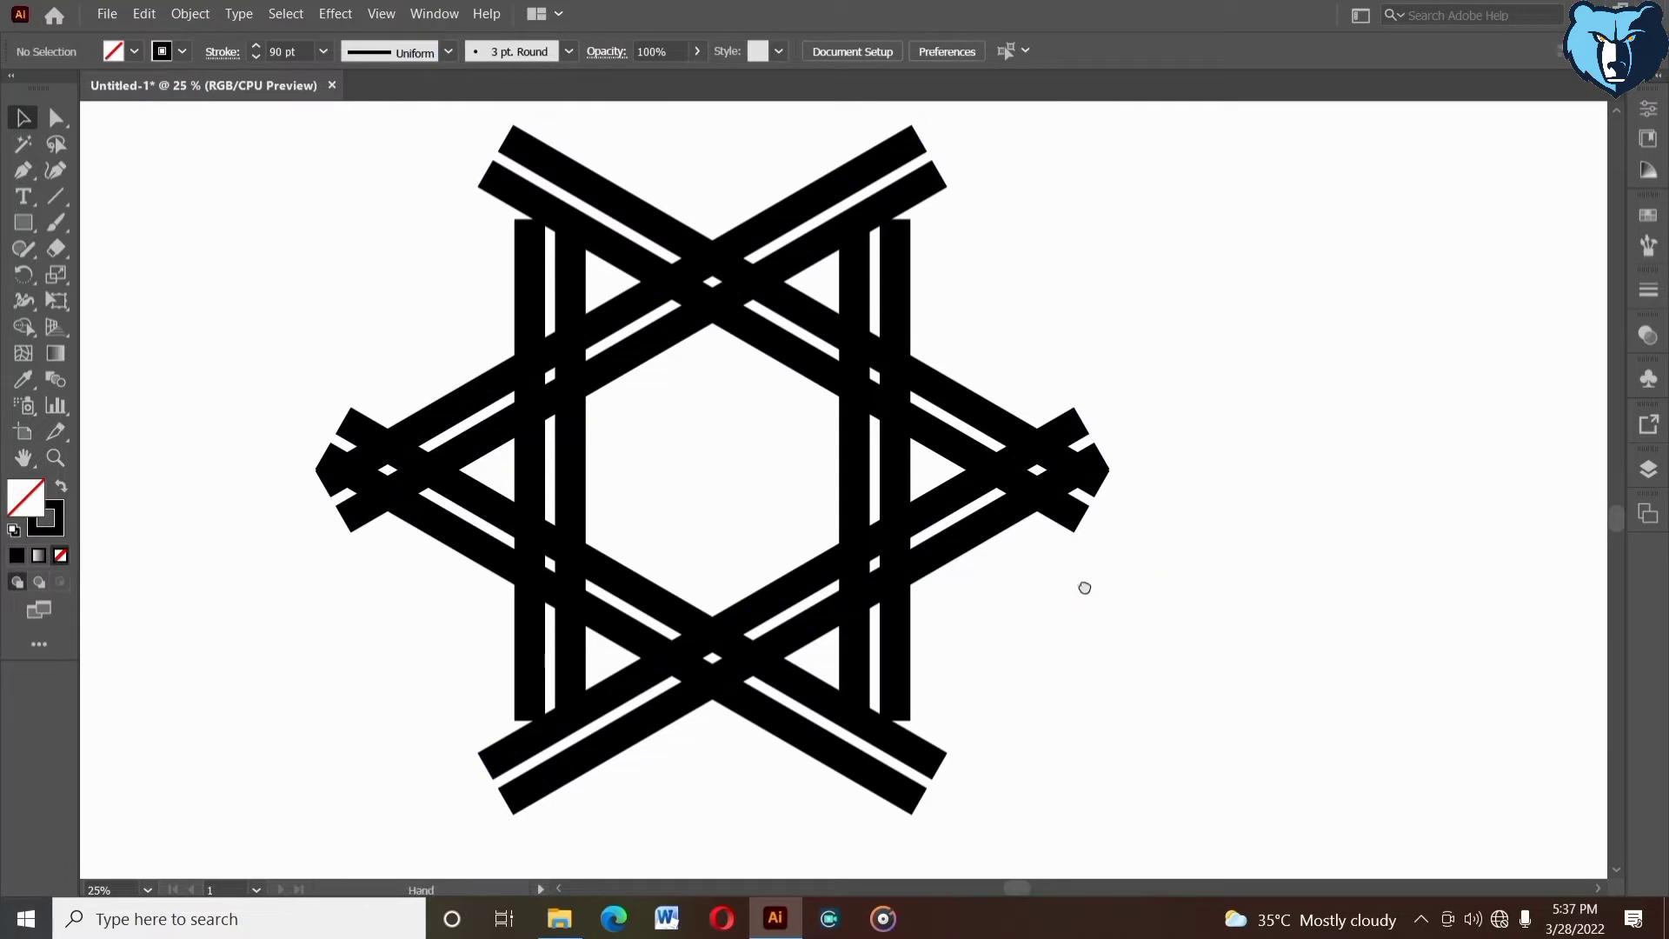
- Lengthen the vertical bar group symmetrically toward the star's upper and lower points and set its stroke to 90 pt
left_click_drag(1073, 585, 1044, 585)
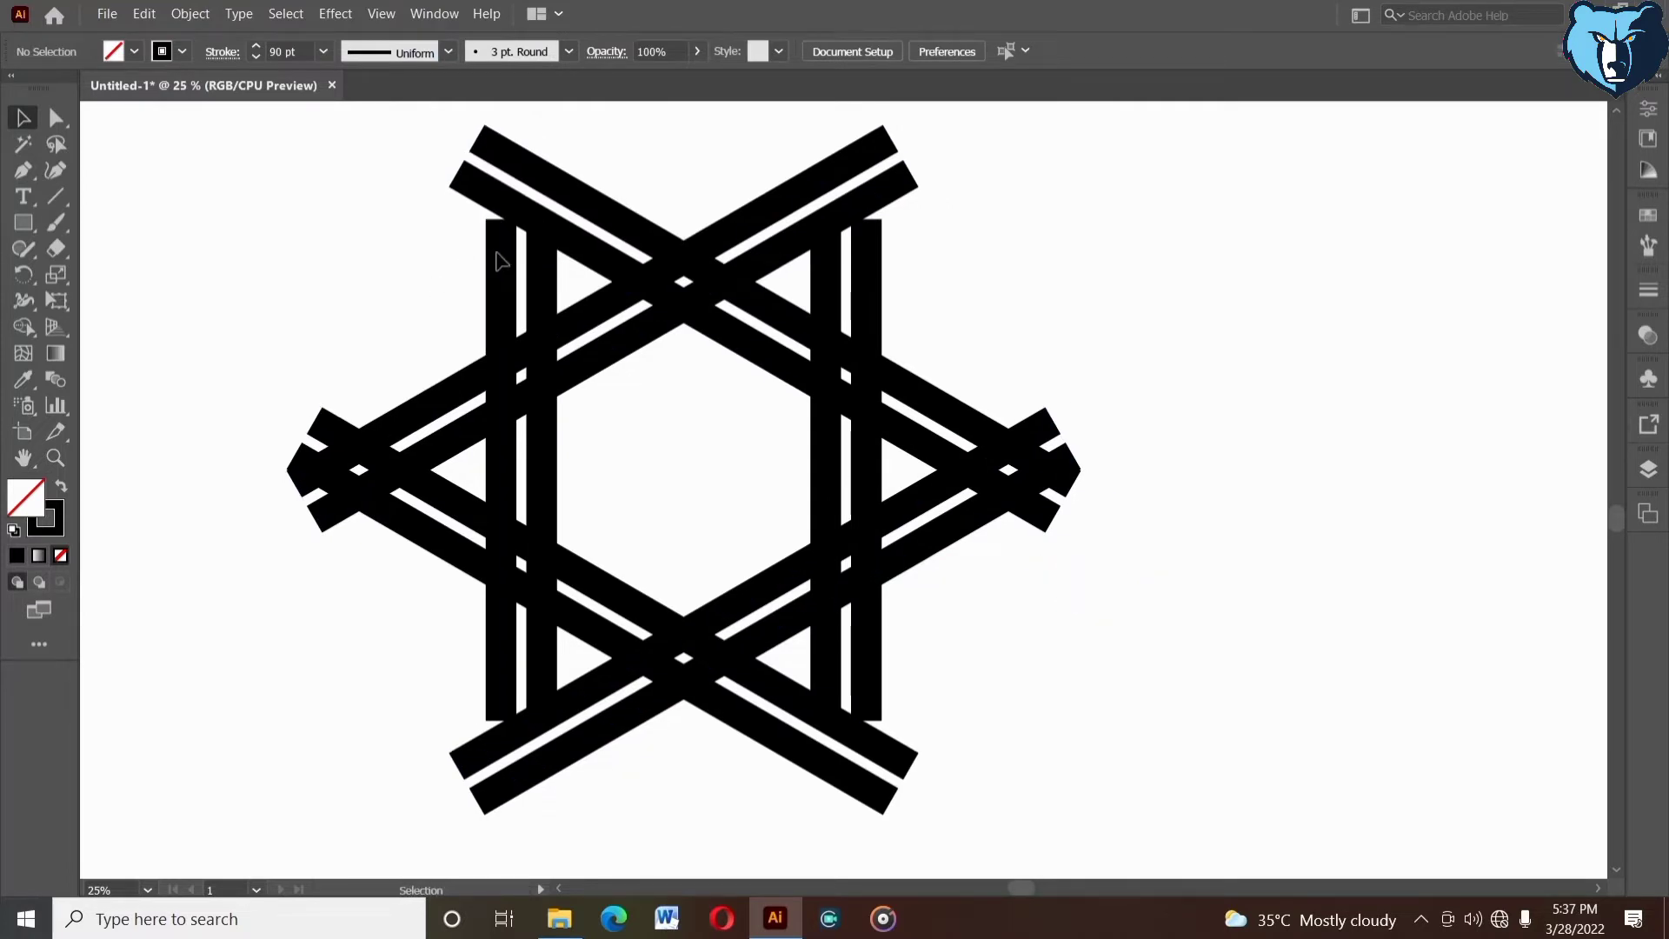
left_click(447, 247)
left_click_drag(458, 249, 509, 278)
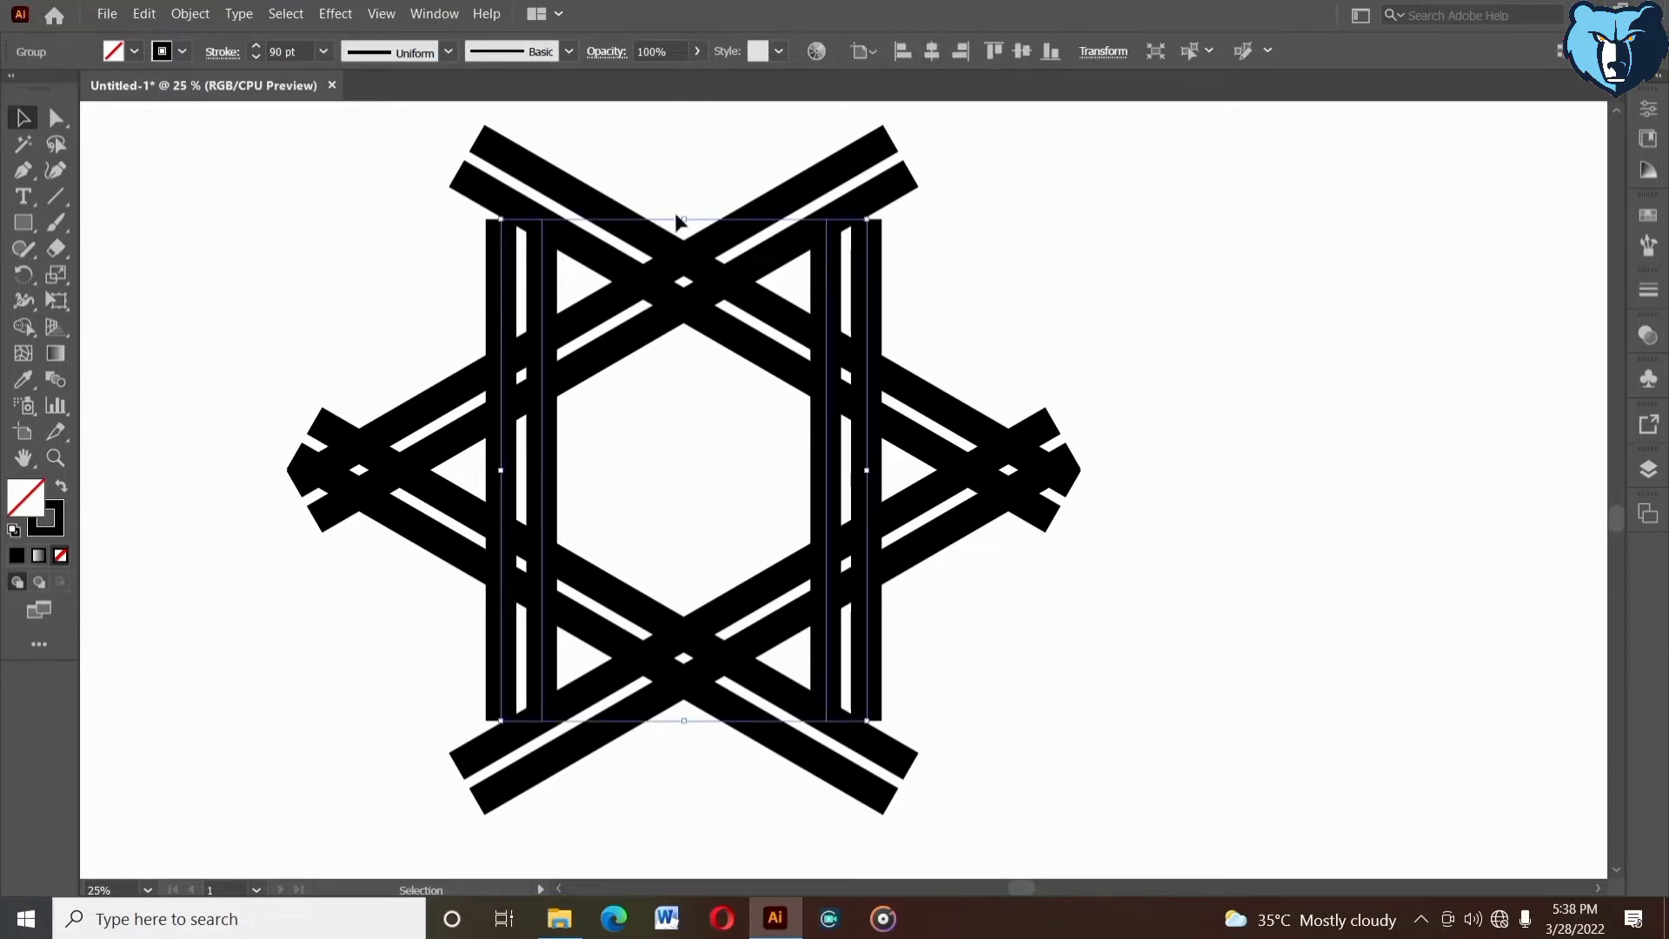
left_click_drag(685, 216, 674, 155)
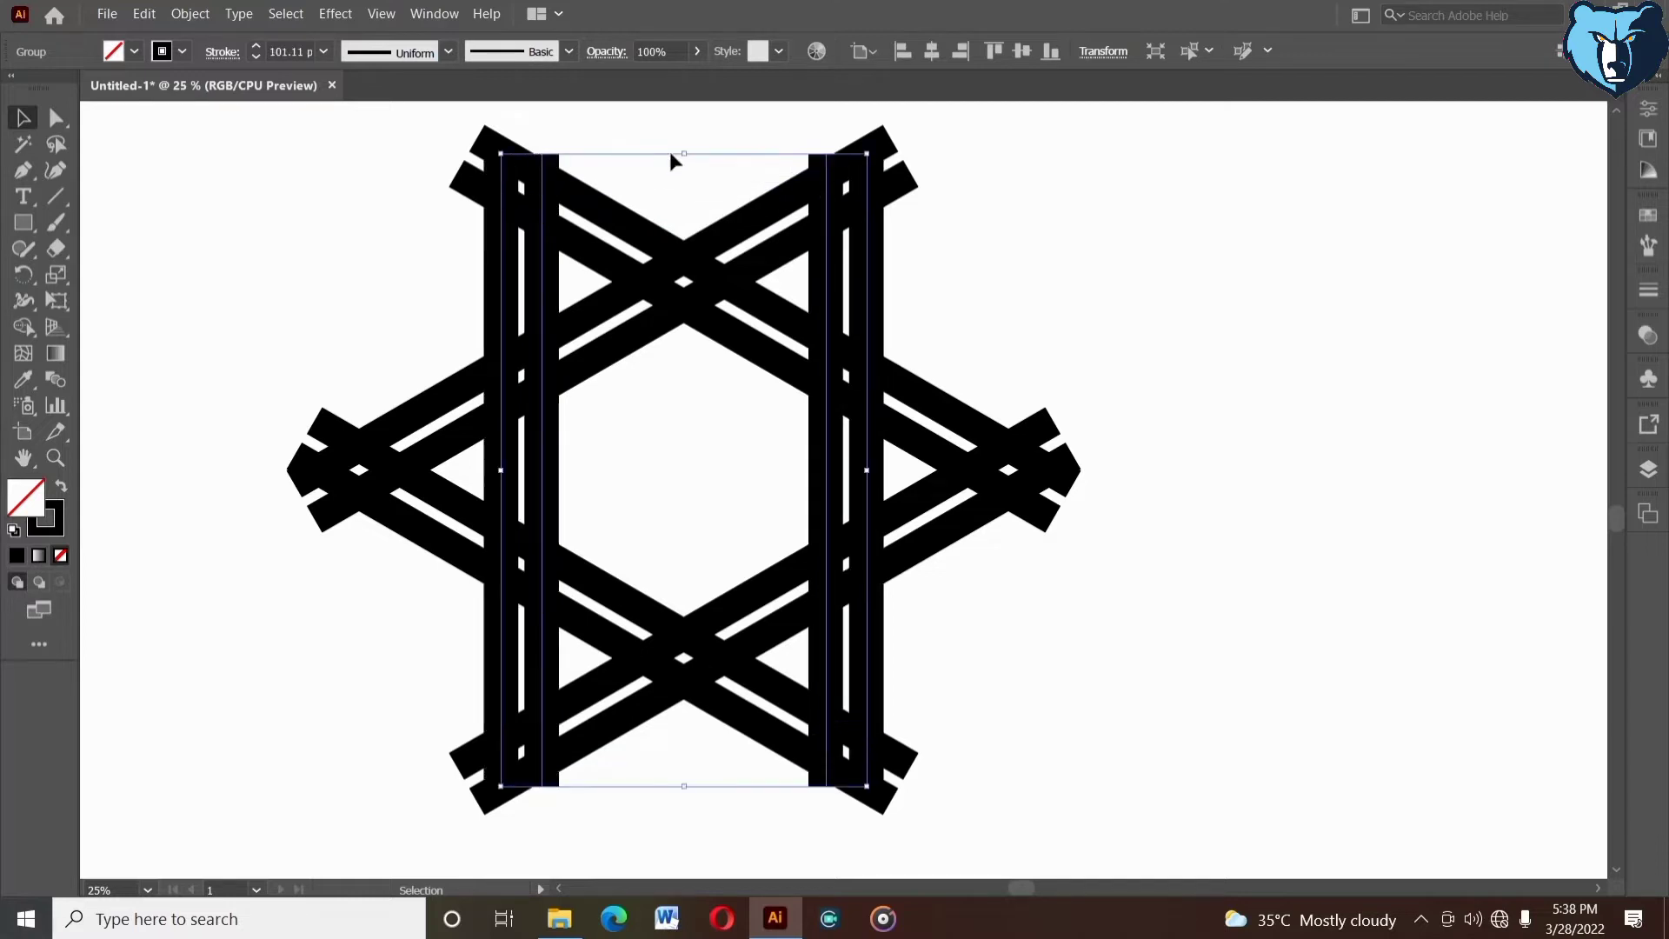
left_click(256, 57)
left_click(256, 57)
left_click(255, 58)
left_click(255, 57)
- Select all three bar groups and align them on their vertical centres
left_click(414, 227)
left_click_drag(414, 227, 965, 643)
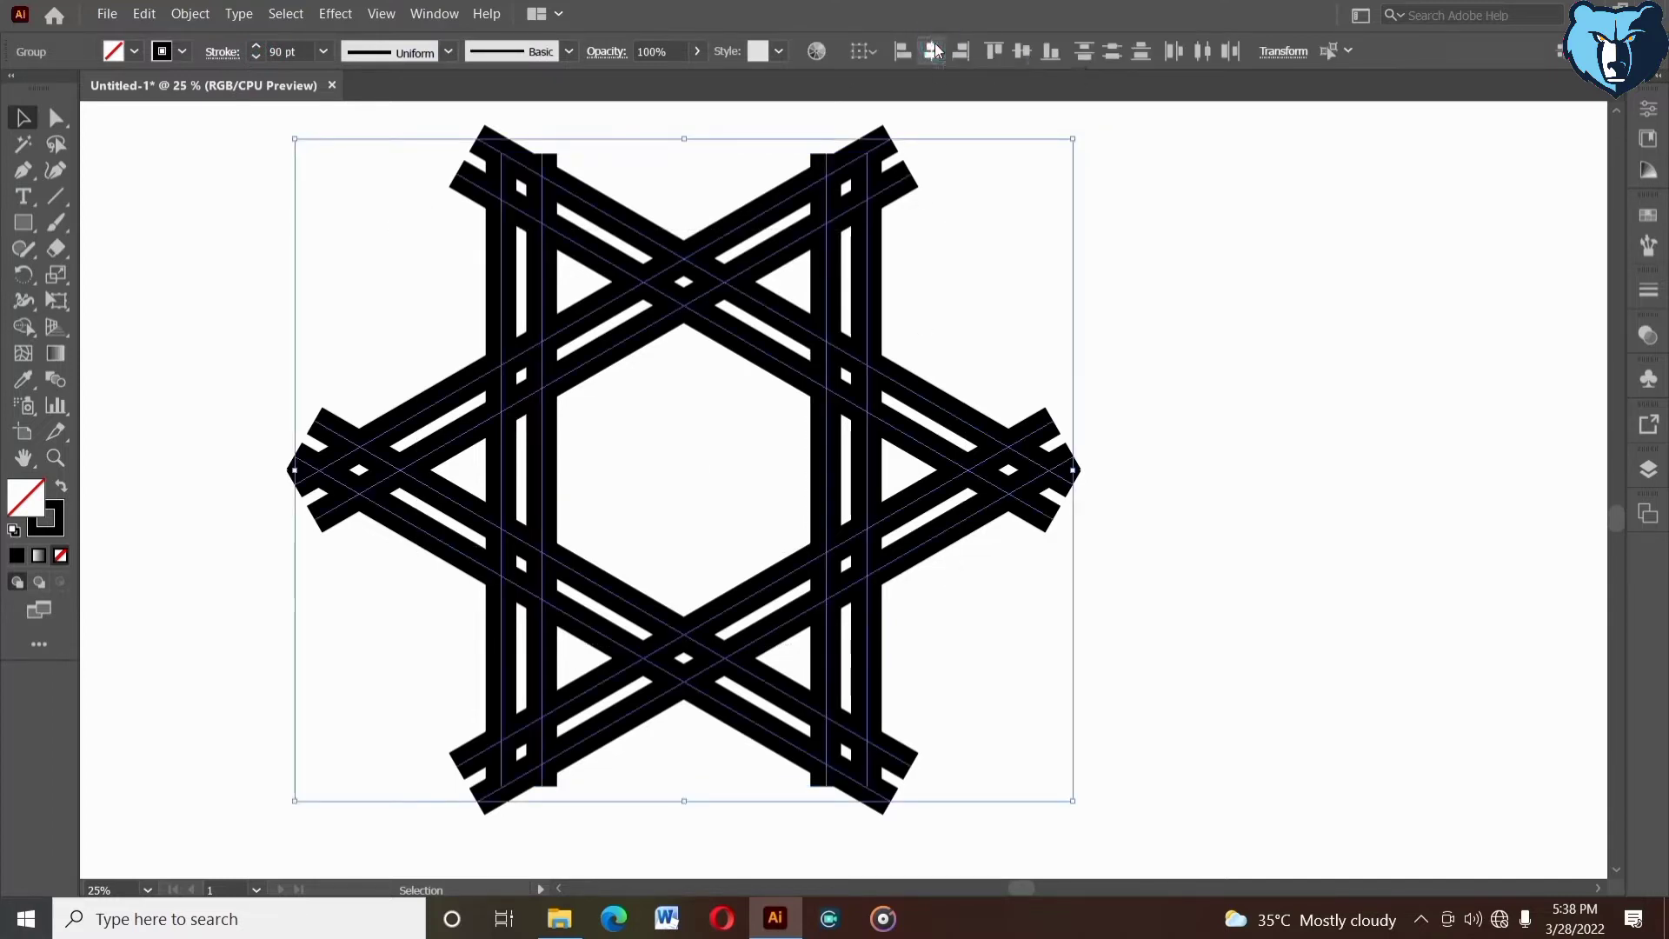
left_click(1133, 460)
- Ungroup the vertical bar pairs and place a duplicate of the left pair in the middle of the star
left_click_drag(1051, 606, 1067, 610)
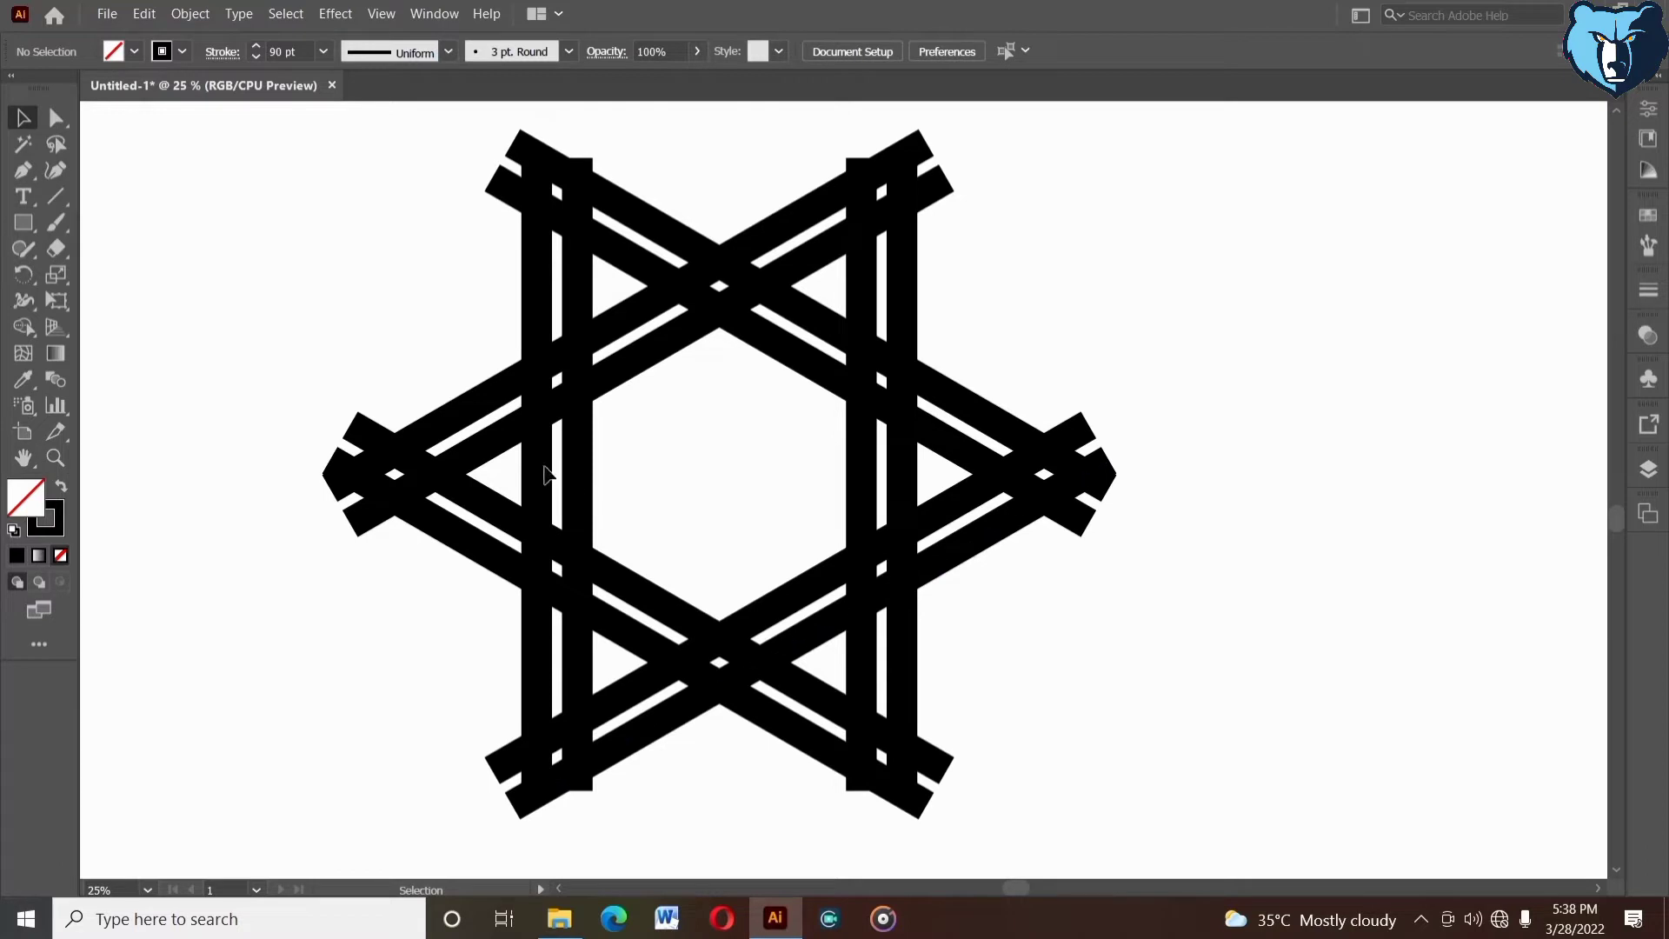
right_click(574, 296)
left_click(644, 447)
left_click(645, 389)
left_click_drag(481, 265, 746, 315)
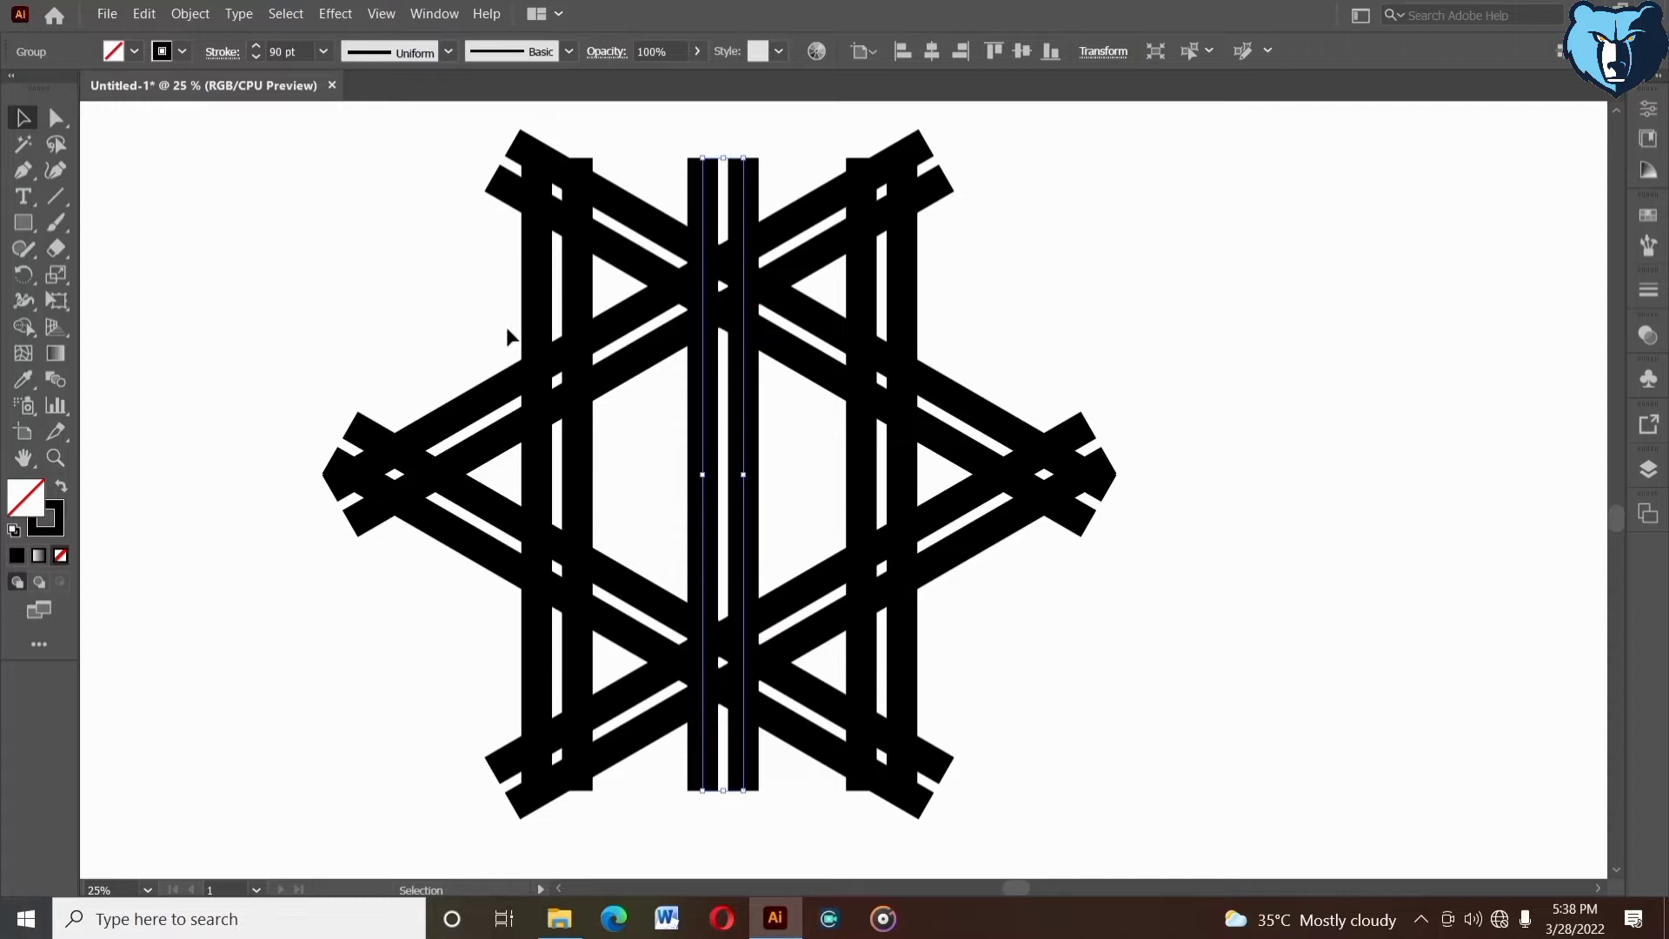
- Group the left and right vertical pairs with the diagonal bars, leaving out the middle pair
left_click_drag(451, 131, 654, 815)
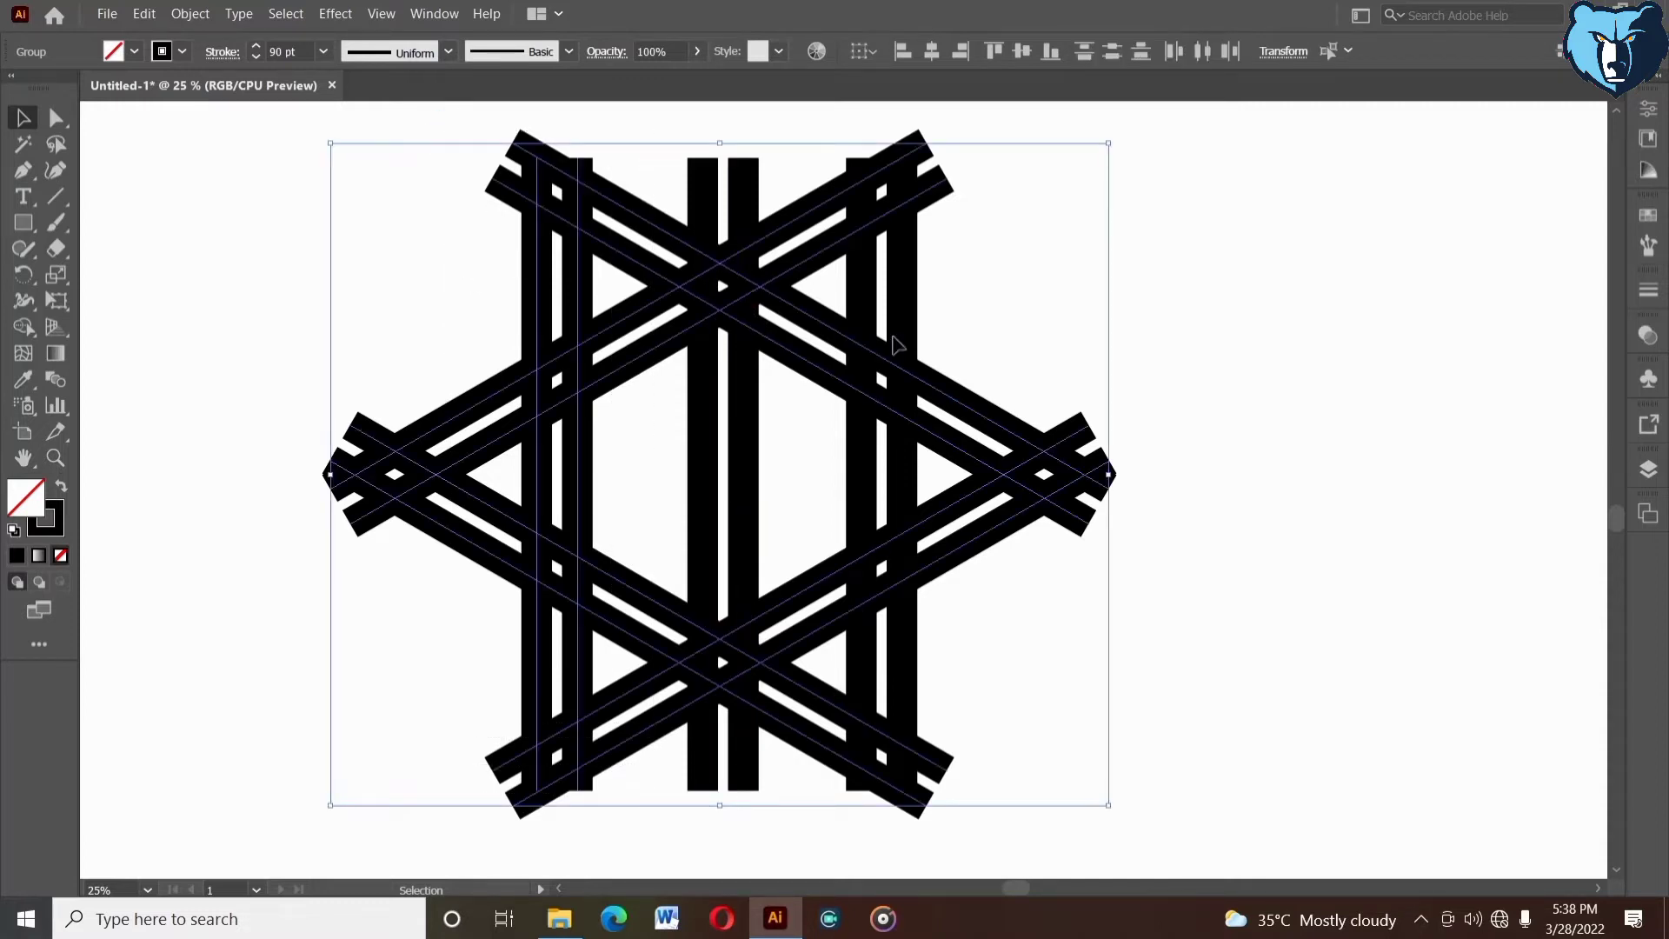
left_click(913, 296, "shift")
right_click(954, 258)
left_click(996, 400)
- Align the middle pair and the star group on their horizontal centres
left_click_drag(362, 231, 1008, 626)
left_click(932, 51)
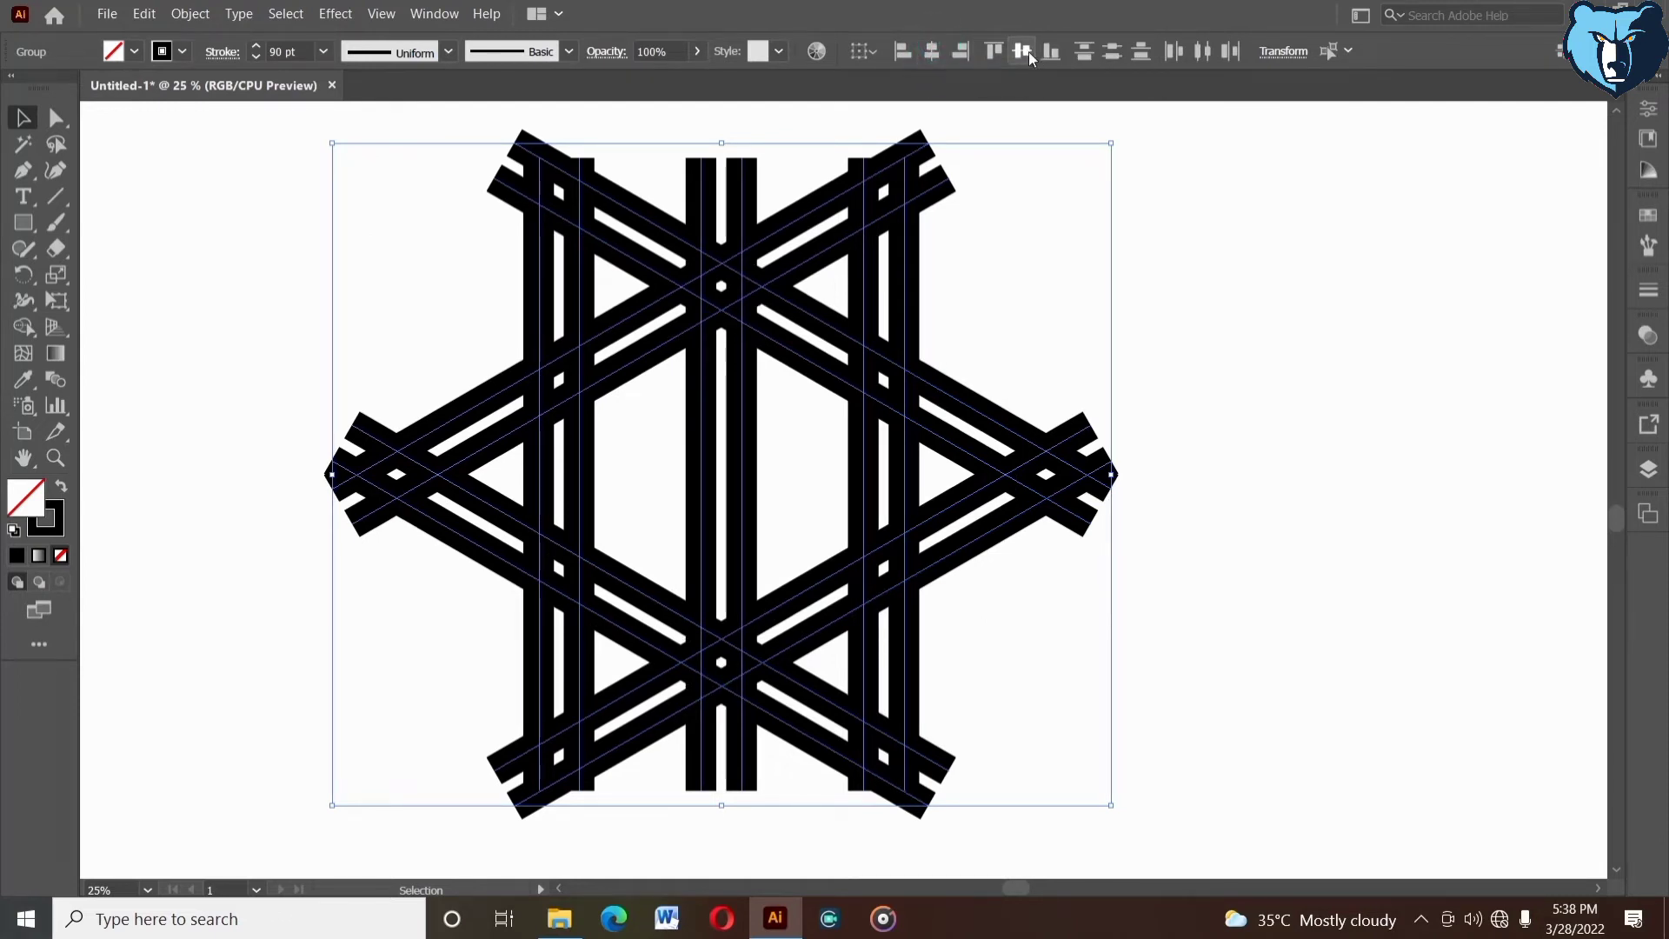
left_click(1159, 378)
- Draw a horizontal 90 pt line across the middle of the star, extending past both side points
left_click_drag(1159, 378, 1194, 364)
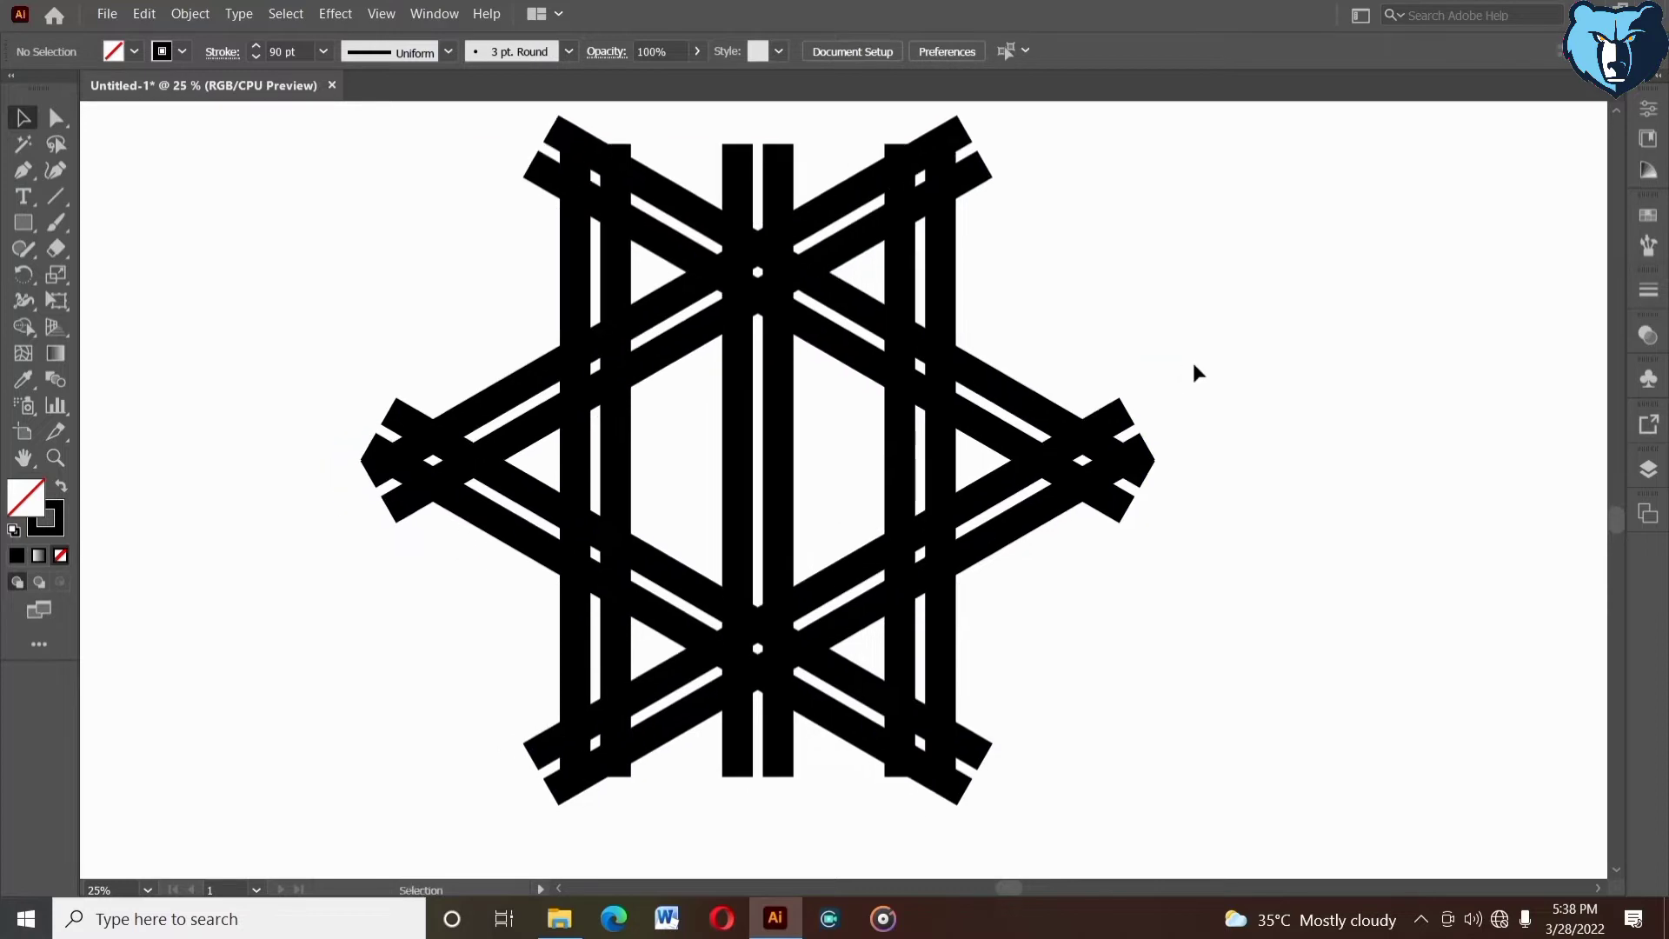
left_click(53, 201)
mouse_move(330, 484)
left_mouse_down()
mouse_move(1118, 623)
mouse_move(1279, 596)
mouse_move(1223, 592)
left_mouse_up()
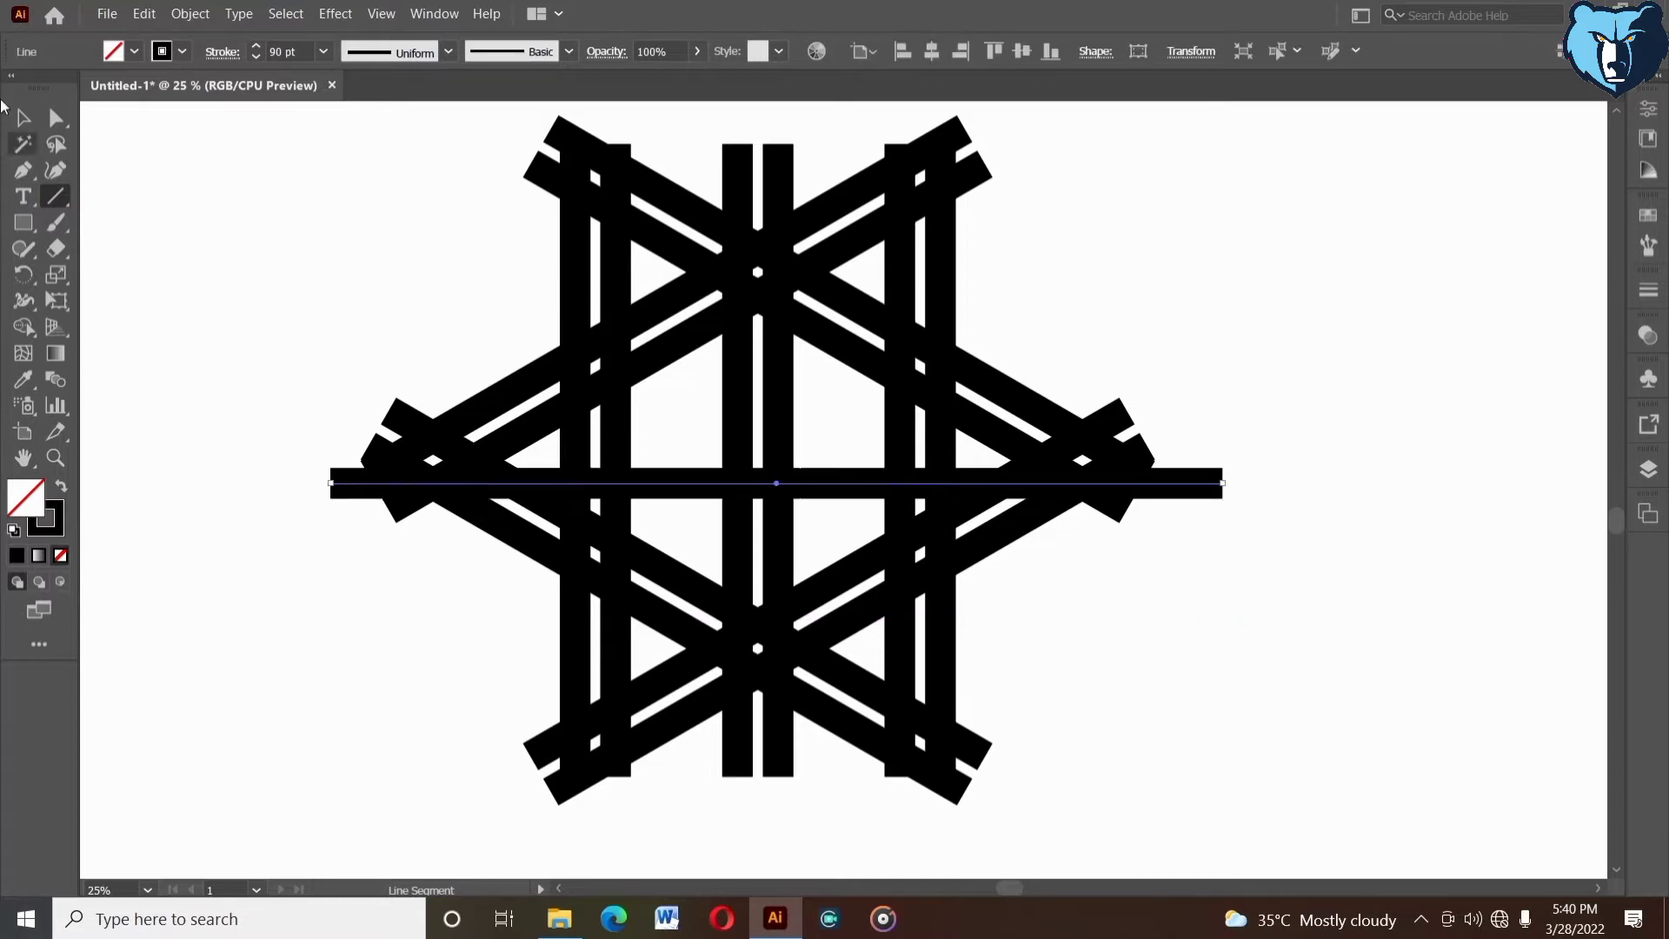
- Align the horizontal line and all the bars on their horizontal and vertical centres
left_click(15, 121)
left_click_drag(497, 228, 1151, 774)
left_click(931, 50)
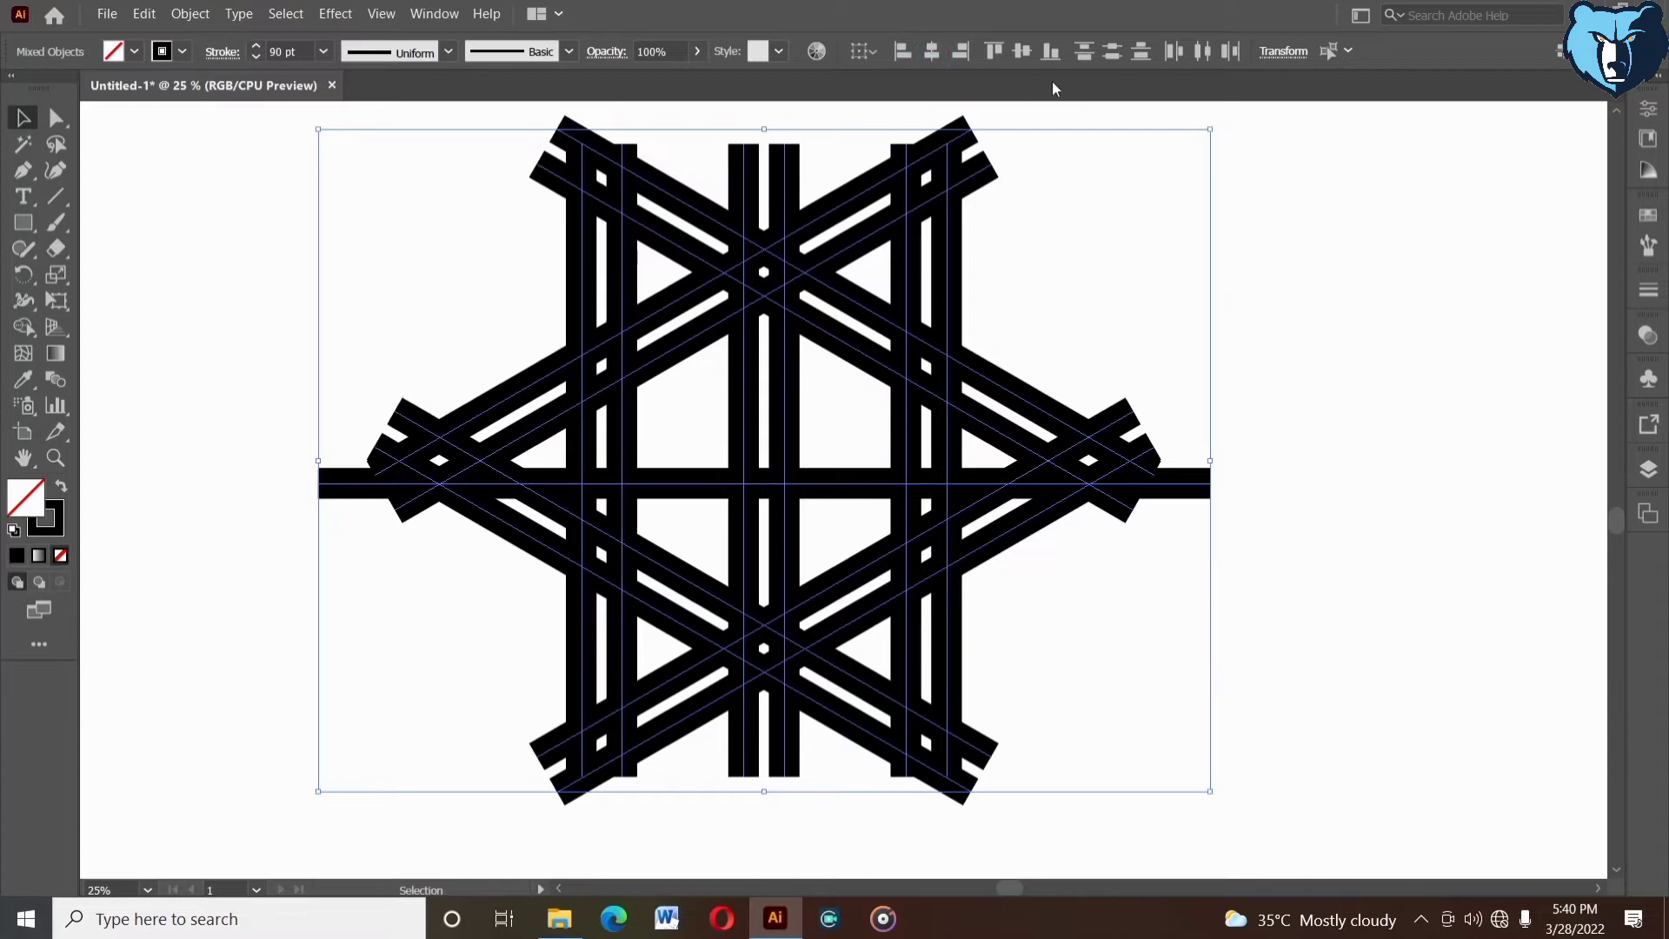
left_click(1022, 50)
left_click(1069, 333)
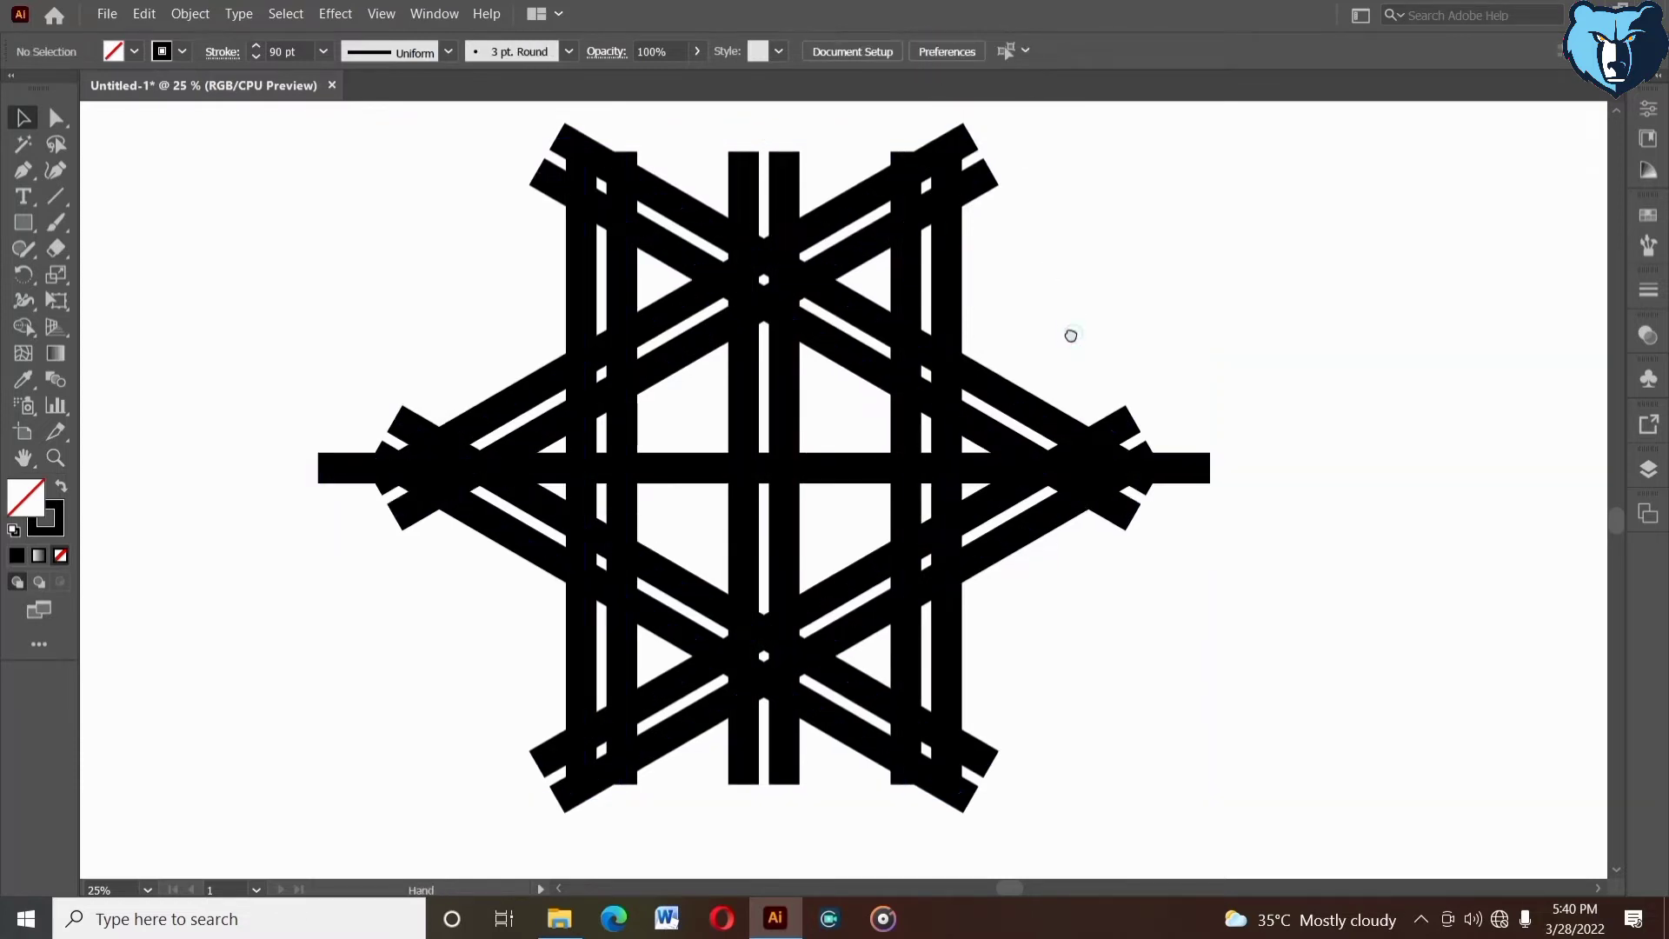
- Expand the fill and stroke of all the star's bars into shapes
left_click_drag(1069, 333, 1044, 325)
left_click_drag(399, 205, 1130, 674)
left_click(192, 14)
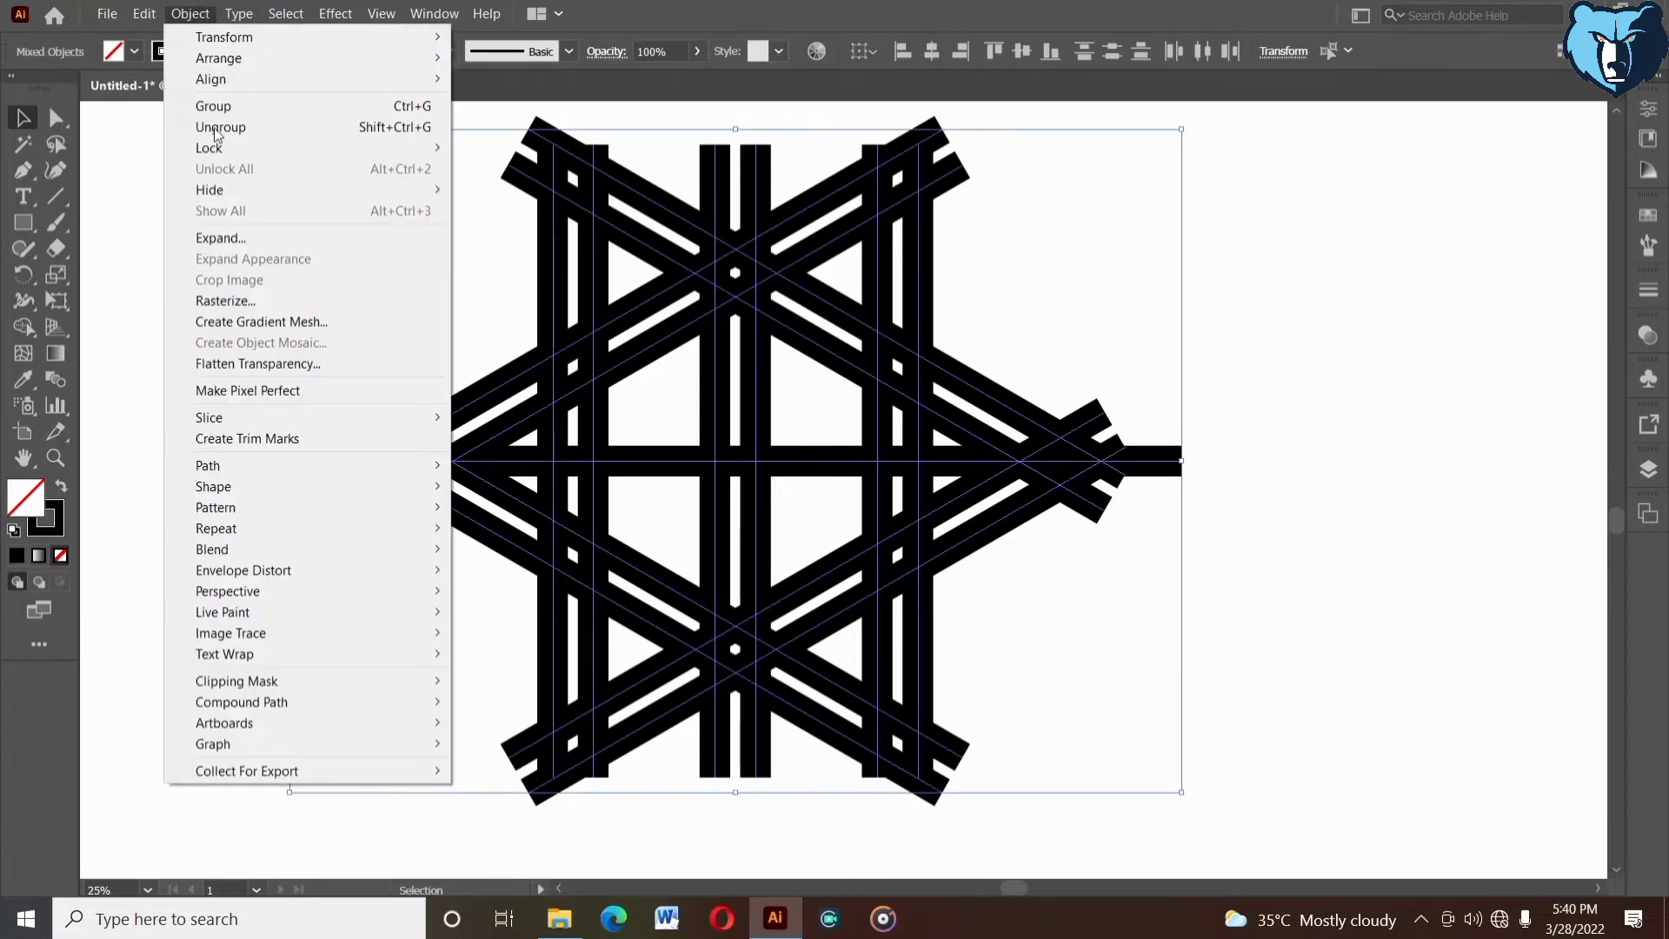
left_click(236, 242)
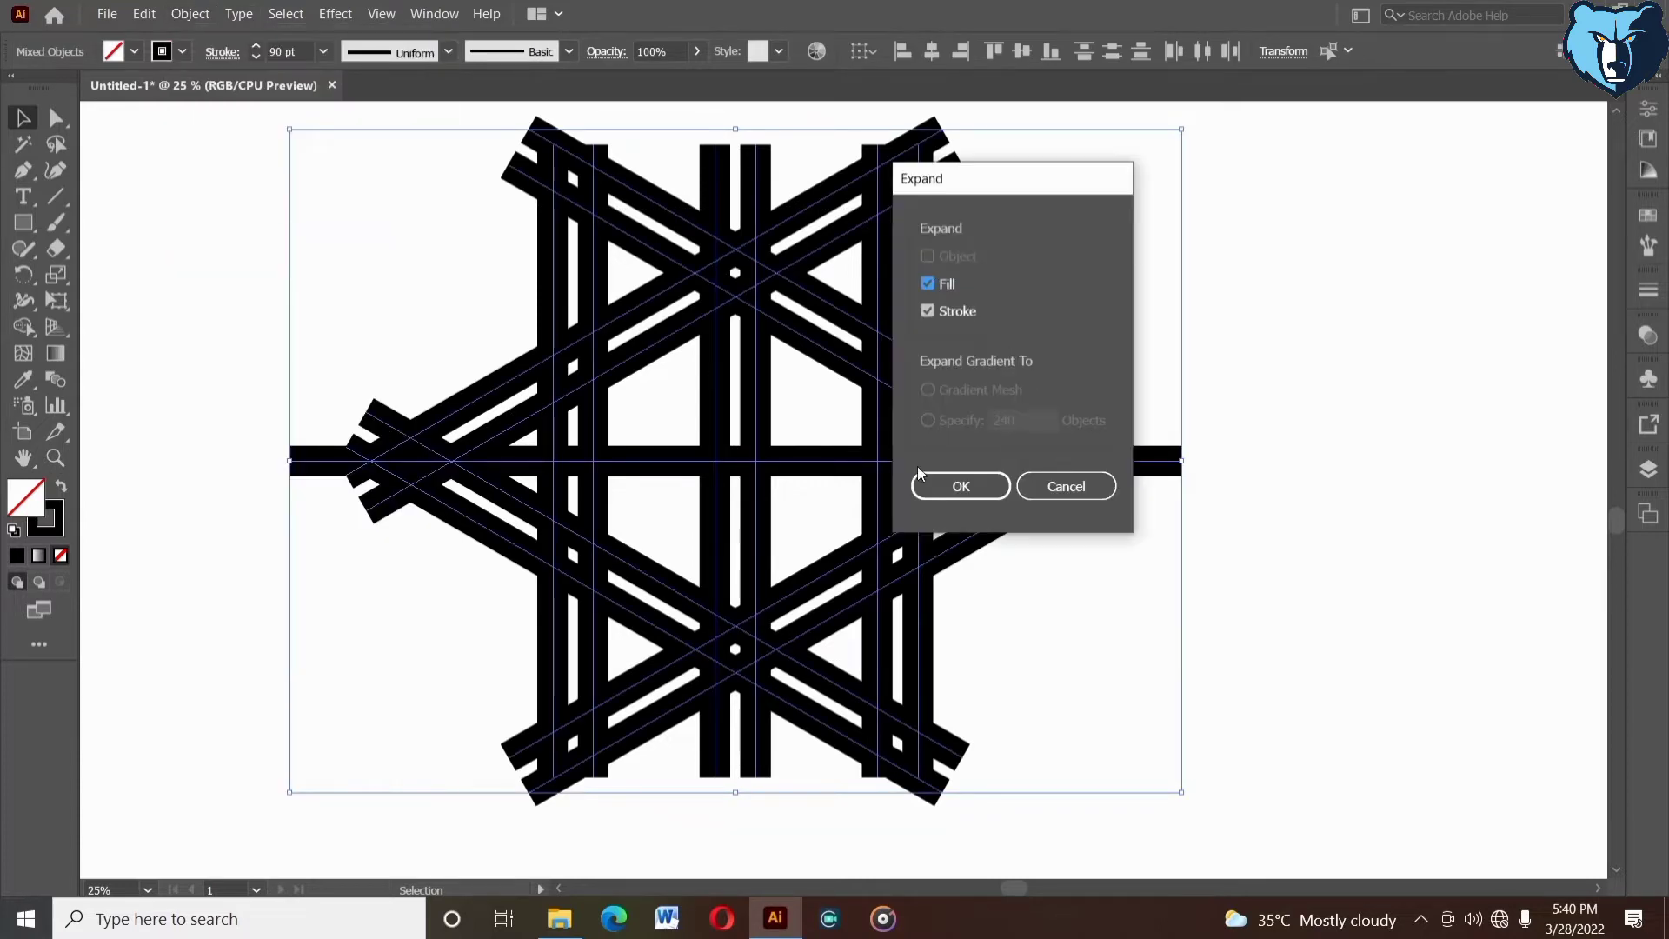
left_click(943, 488)
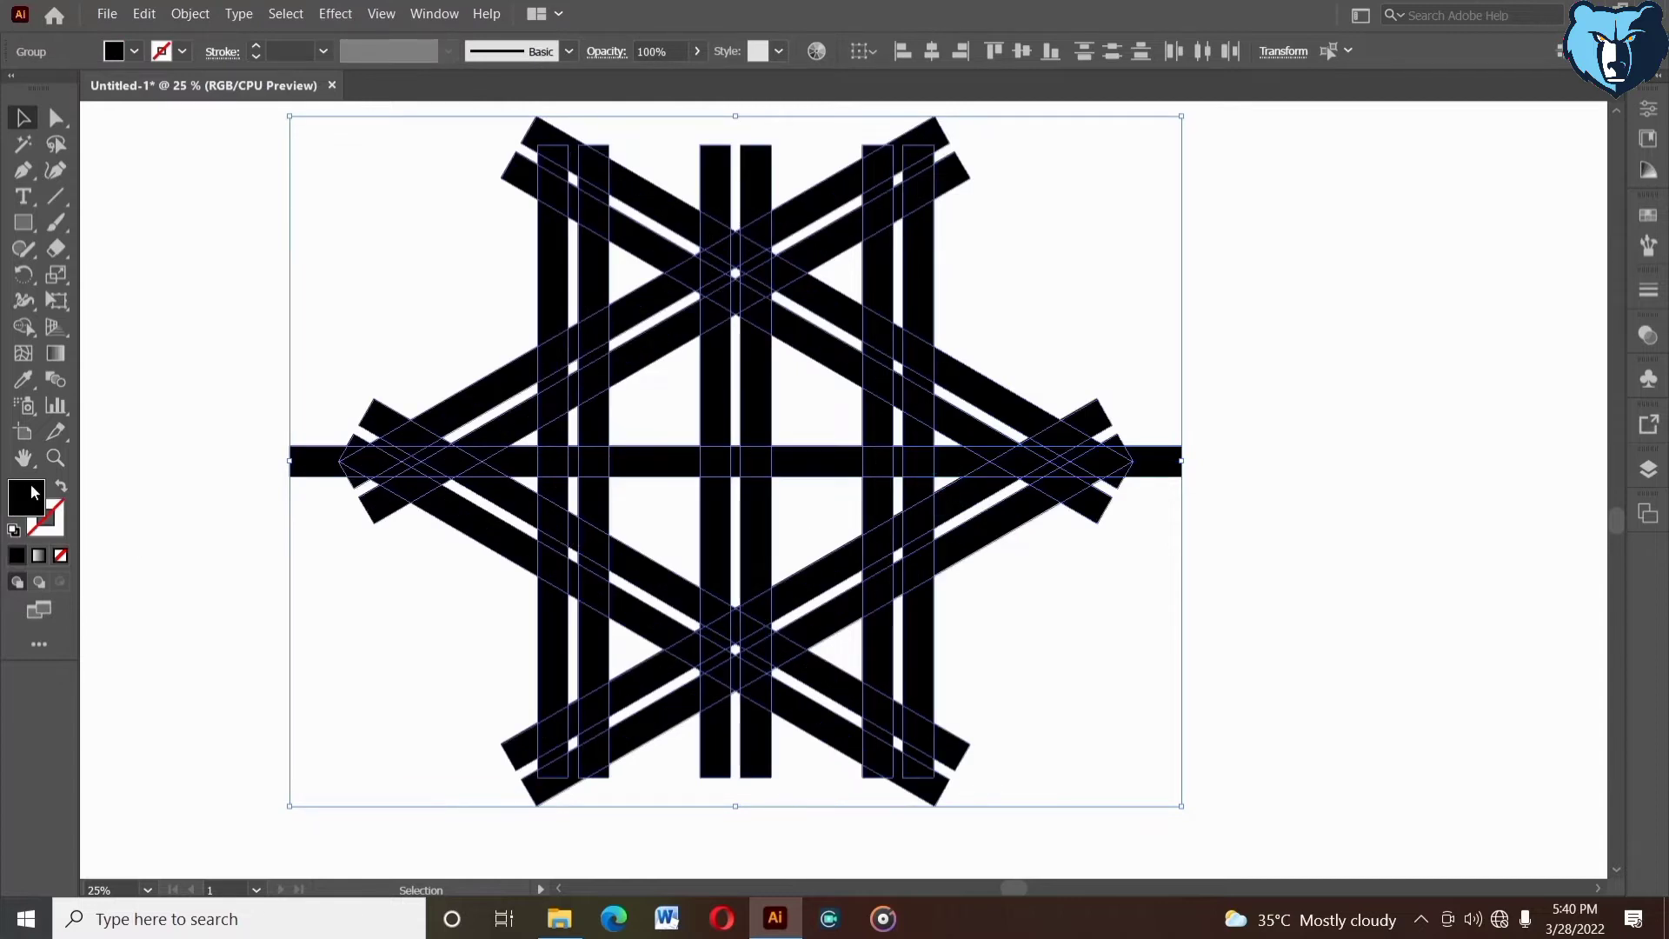
- Swap the fill and stroke of all expanded bars to leave unfilled outlines, and set their stroke to 2 pt
left_click(62, 487)
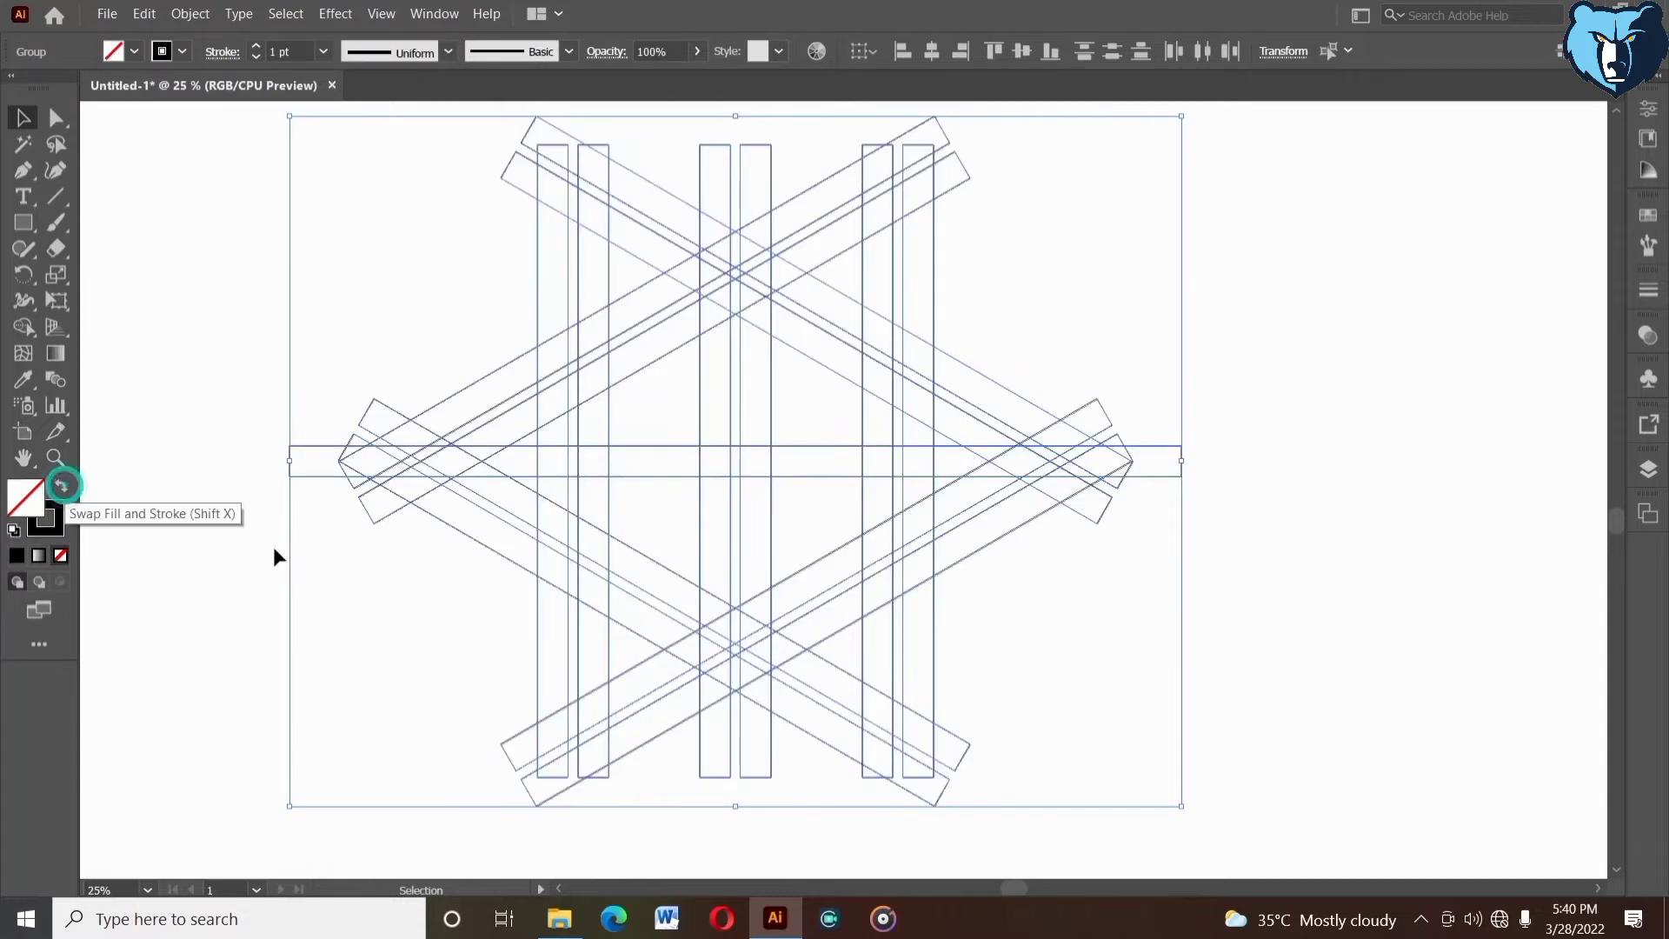
left_click(1281, 535)
left_click_drag(378, 170, 883, 622)
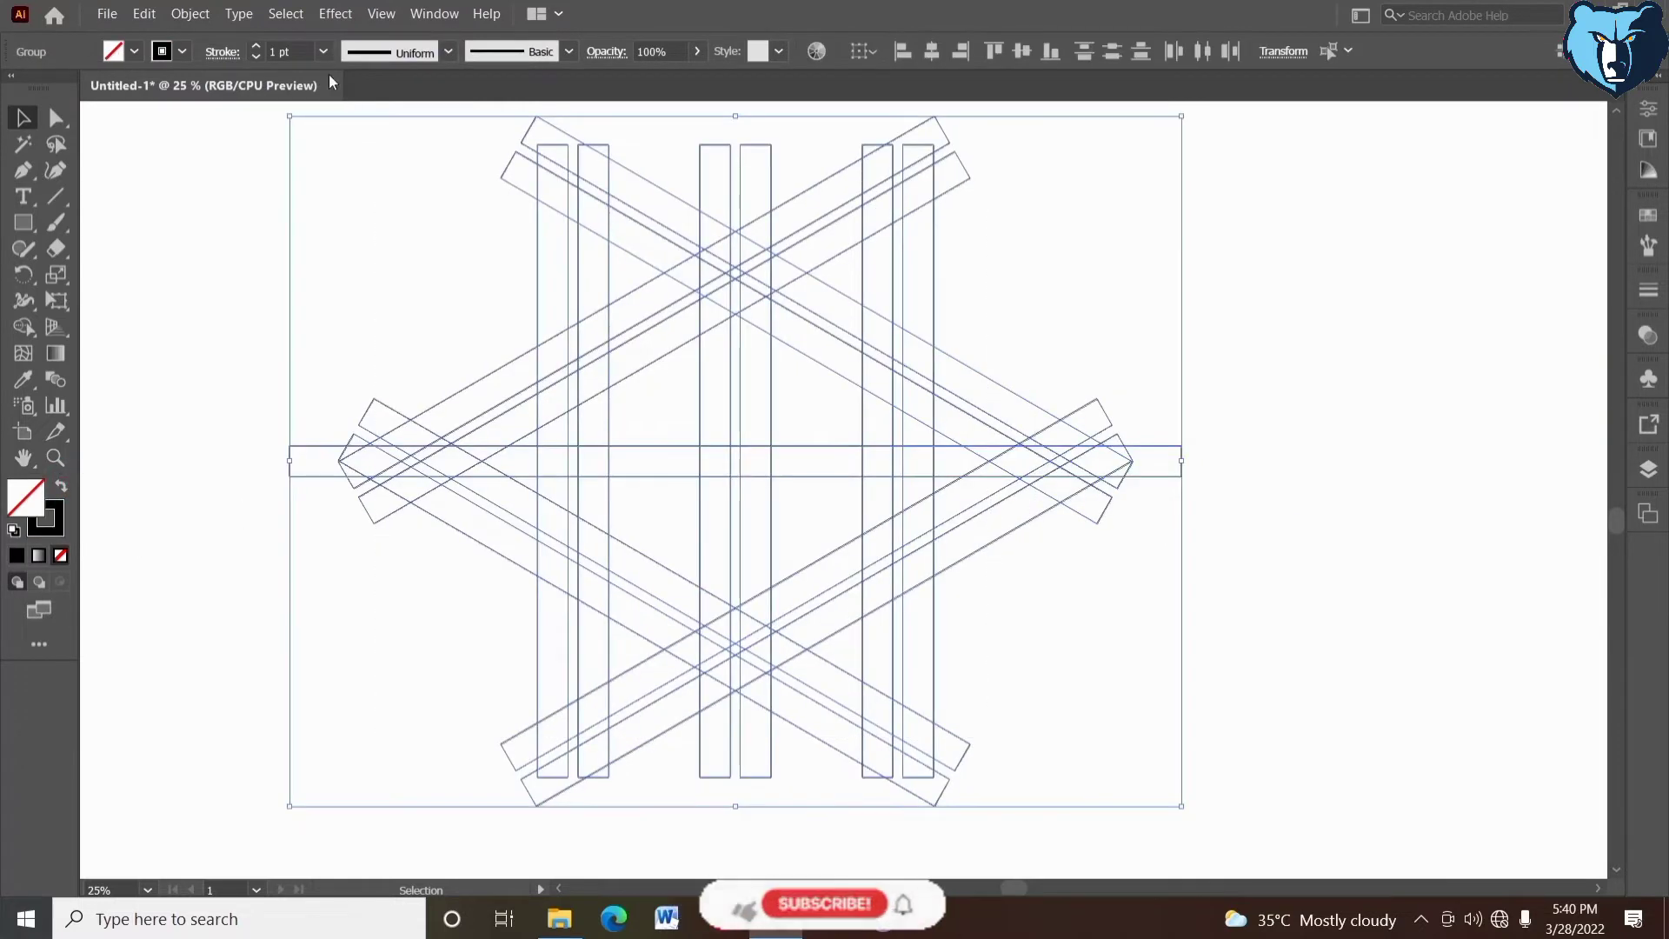
left_click(331, 207)
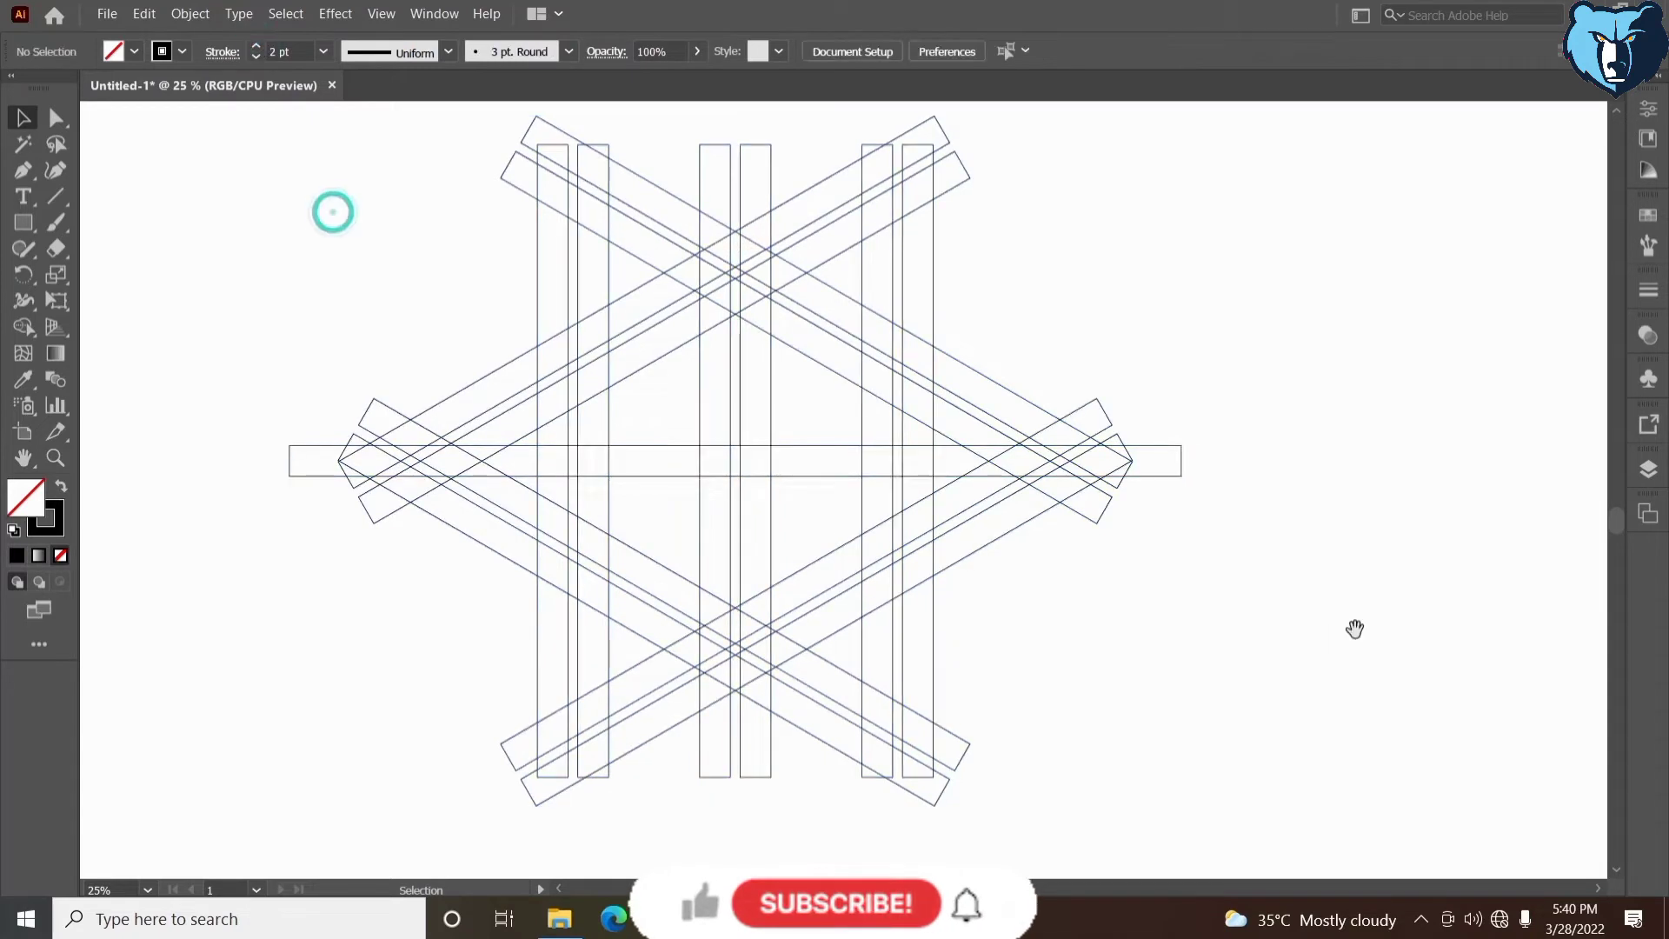
- Draw a vertical line along the inner edge of the star's leftmost vertical bar, spanning the bar's full height
left_click_drag(1354, 627, 1328, 624)
left_click_drag(55, 197, 118, 195)
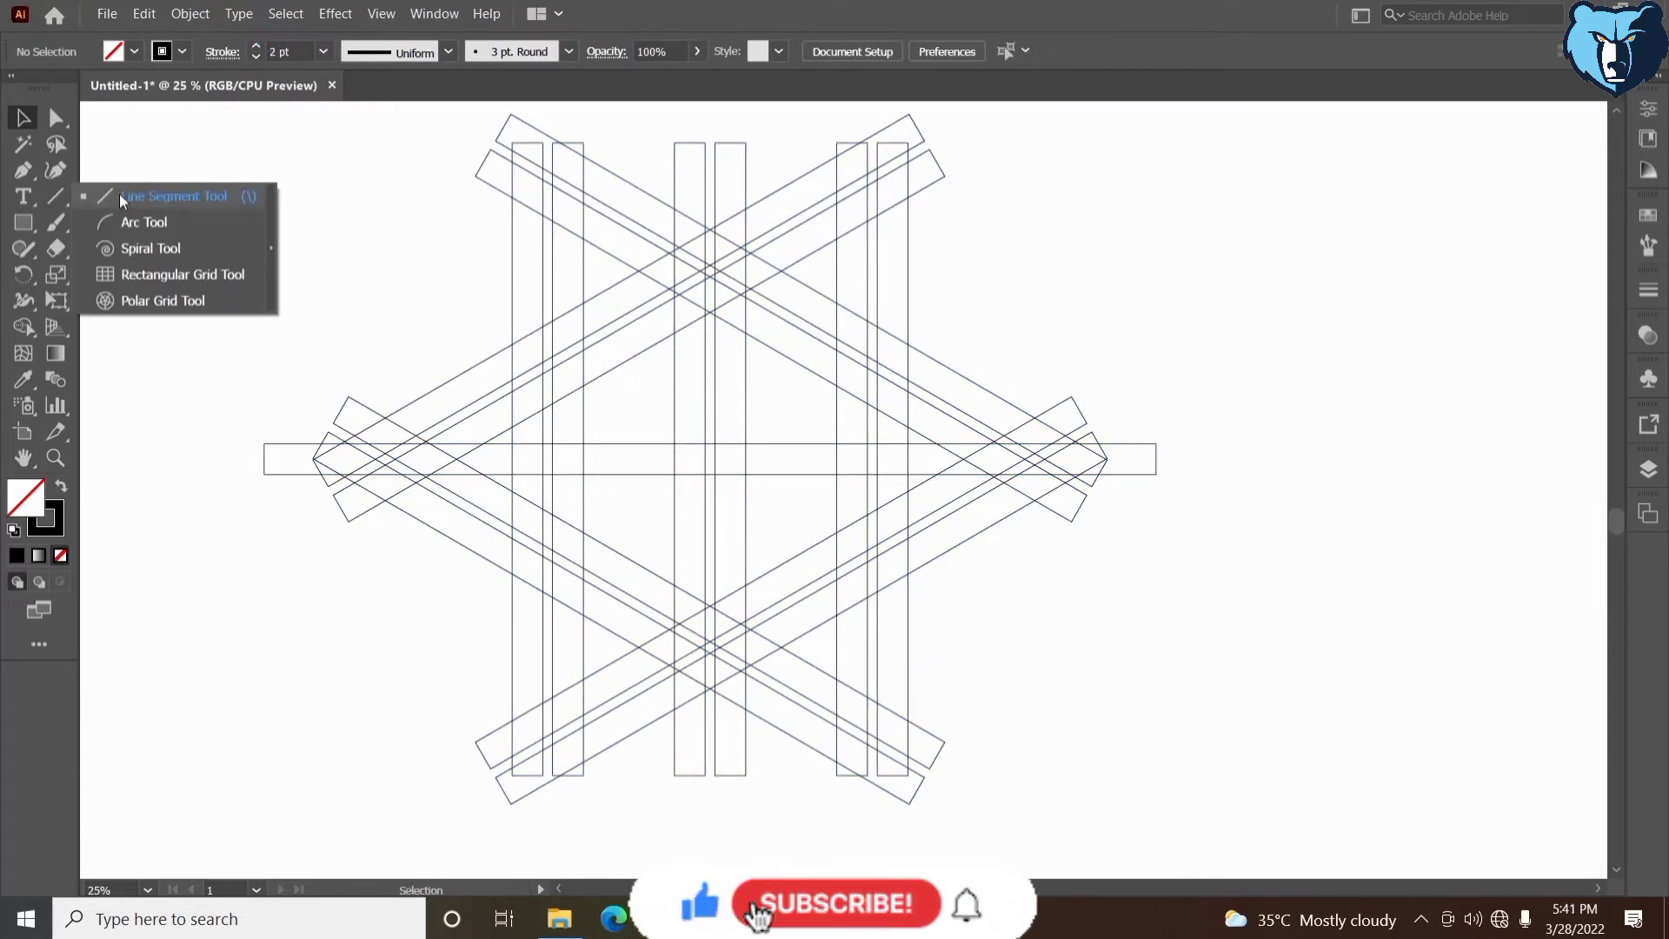
left_click(42, 202)
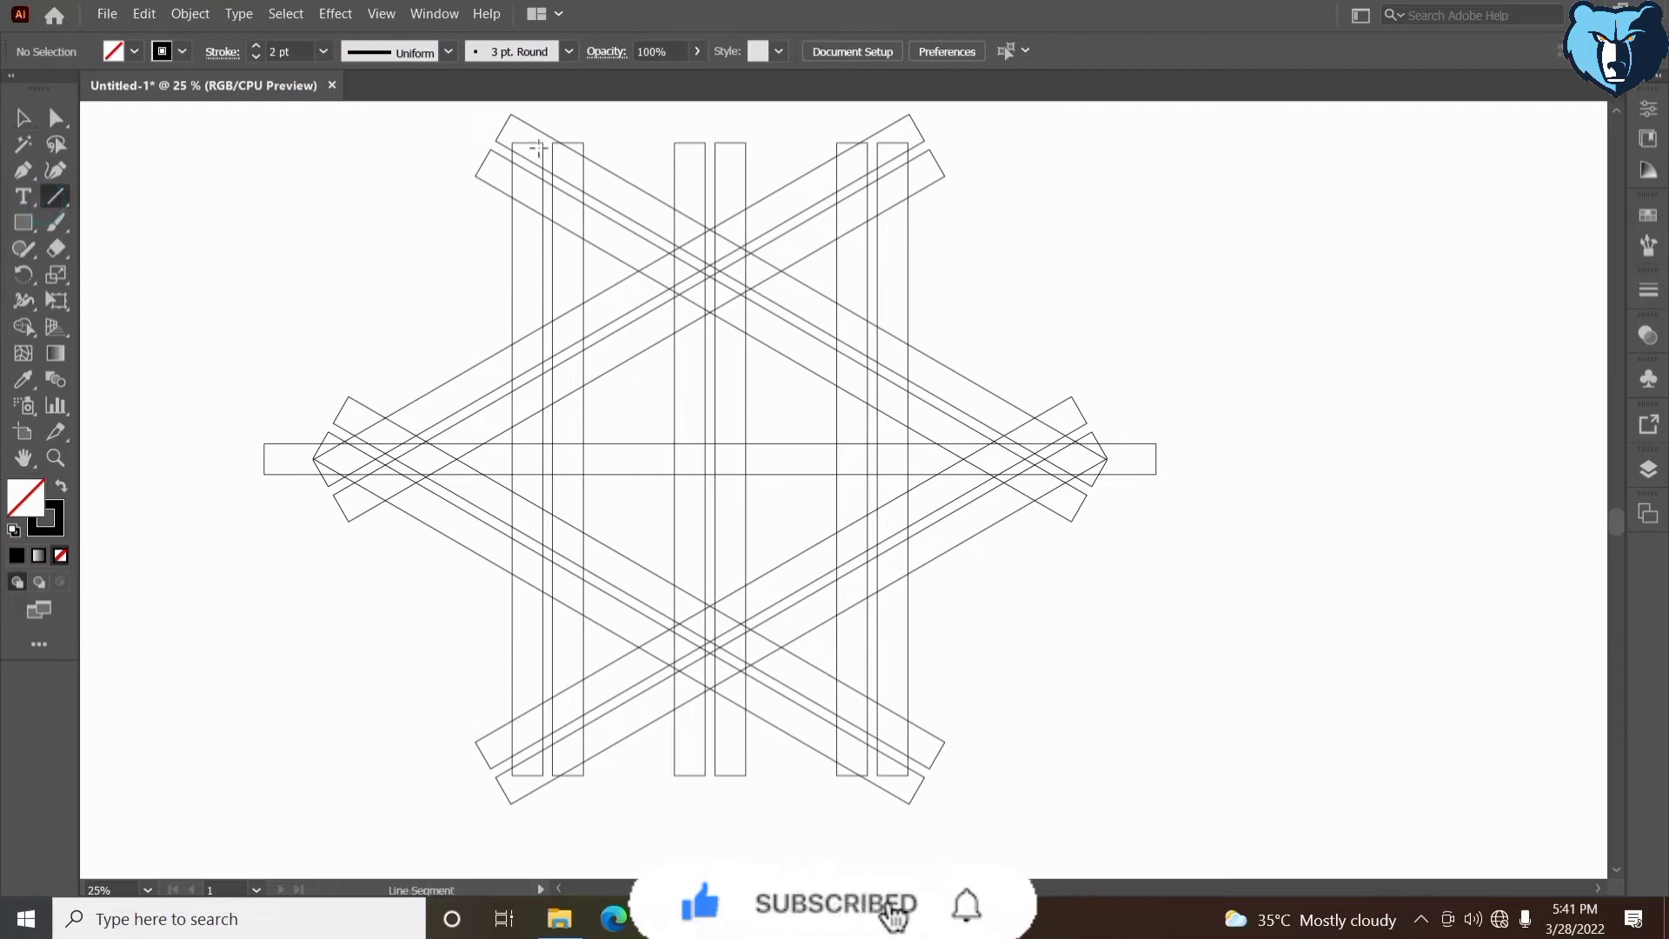
left_click_drag(543, 143, 542, 775)
left_click(23, 117)
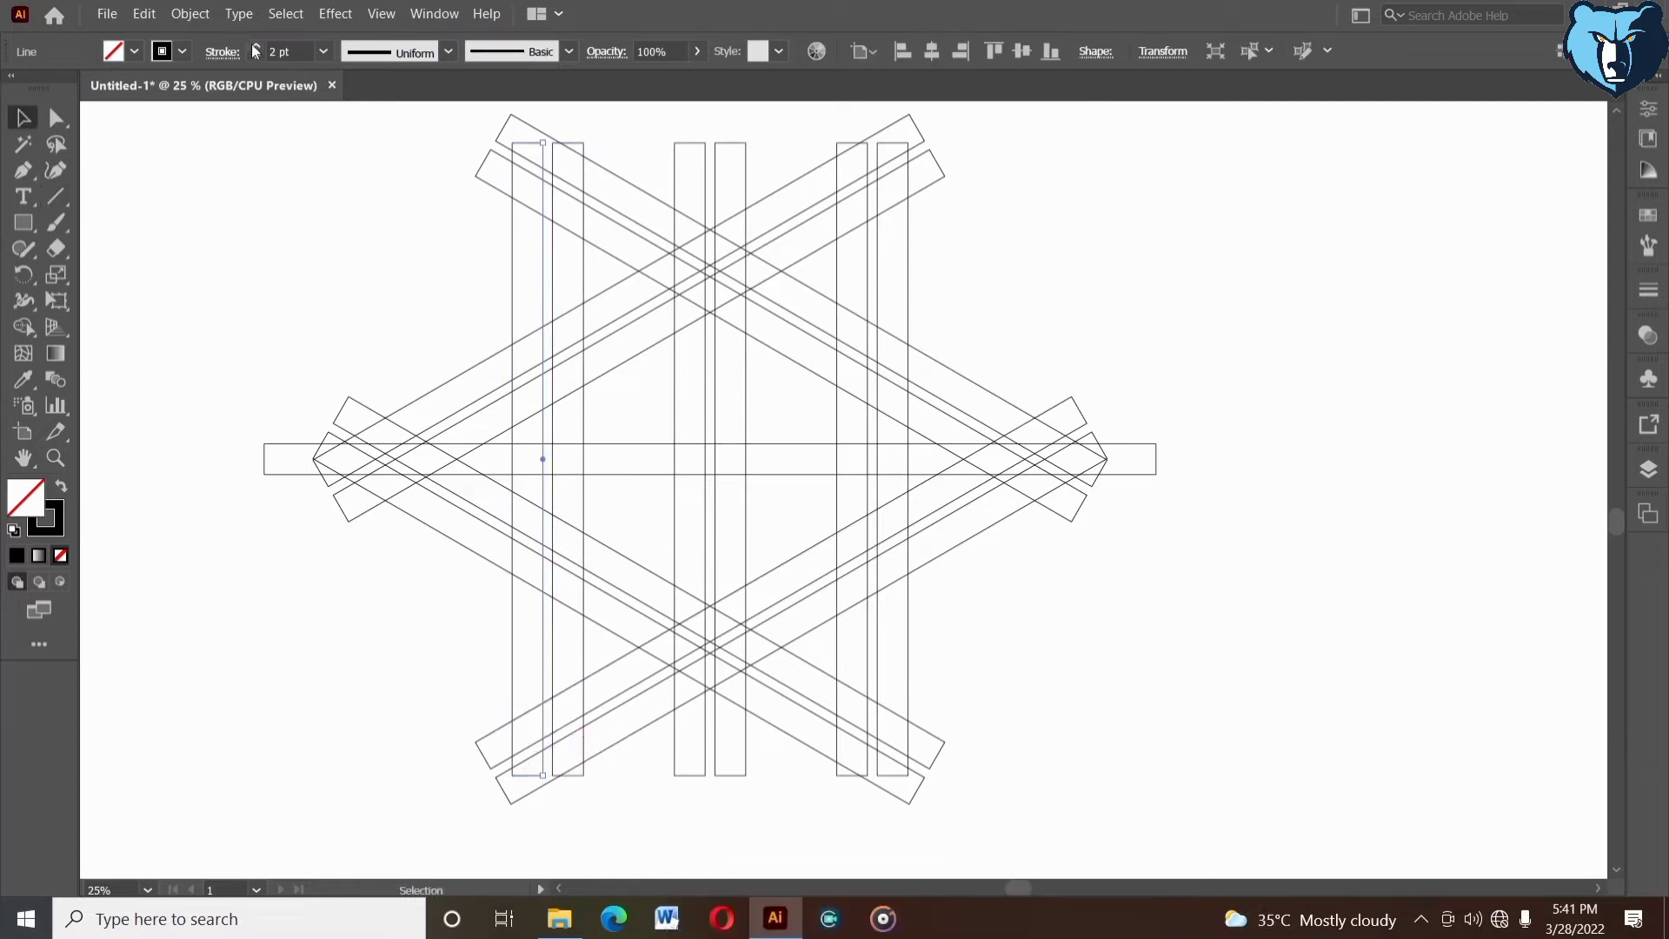
- Copy the new vertical line onto the facing edge of the neighbouring bar and group the two lines
left_click_drag(545, 273, 551, 275)
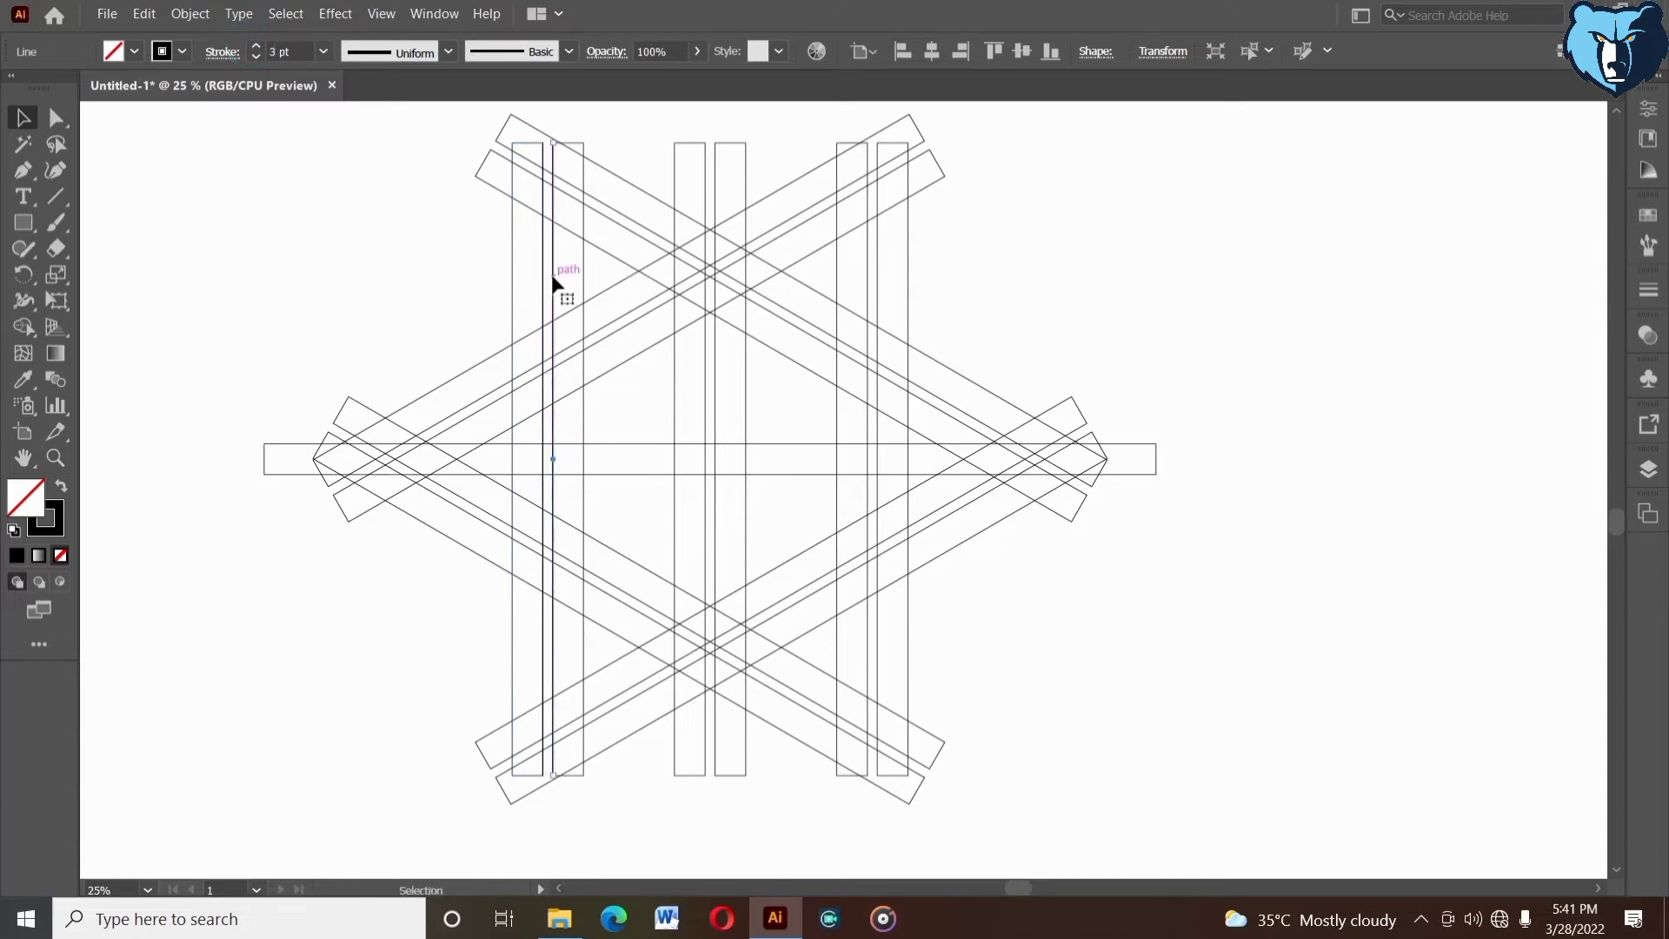
left_click(540, 283, "shift")
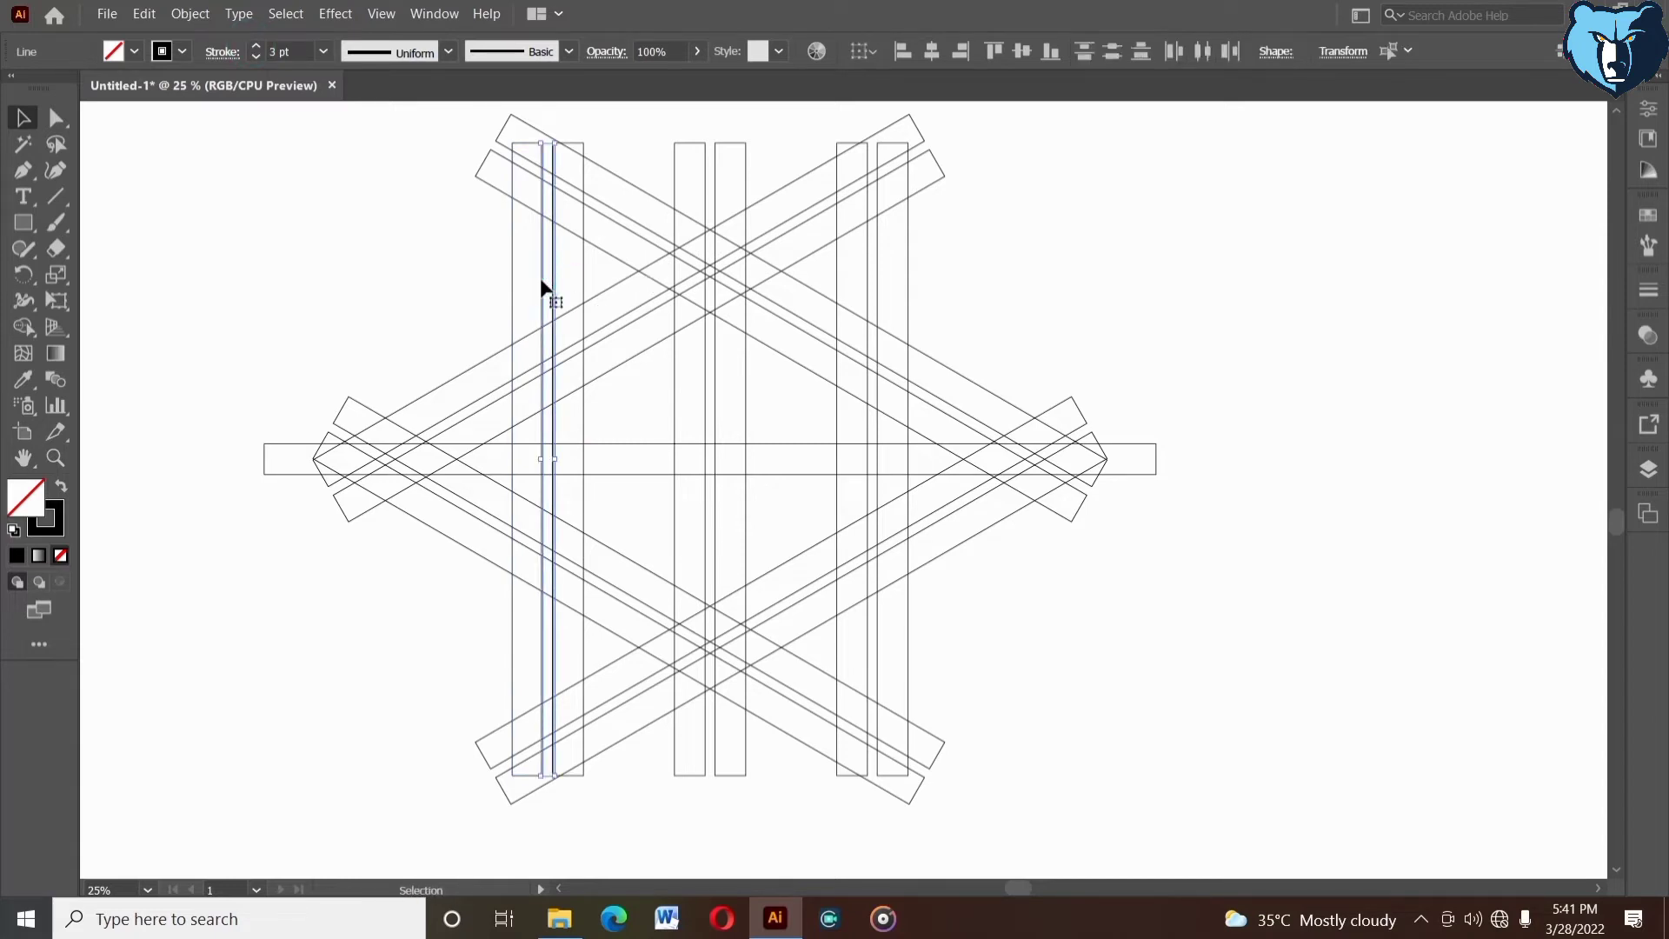
right_click(541, 287)
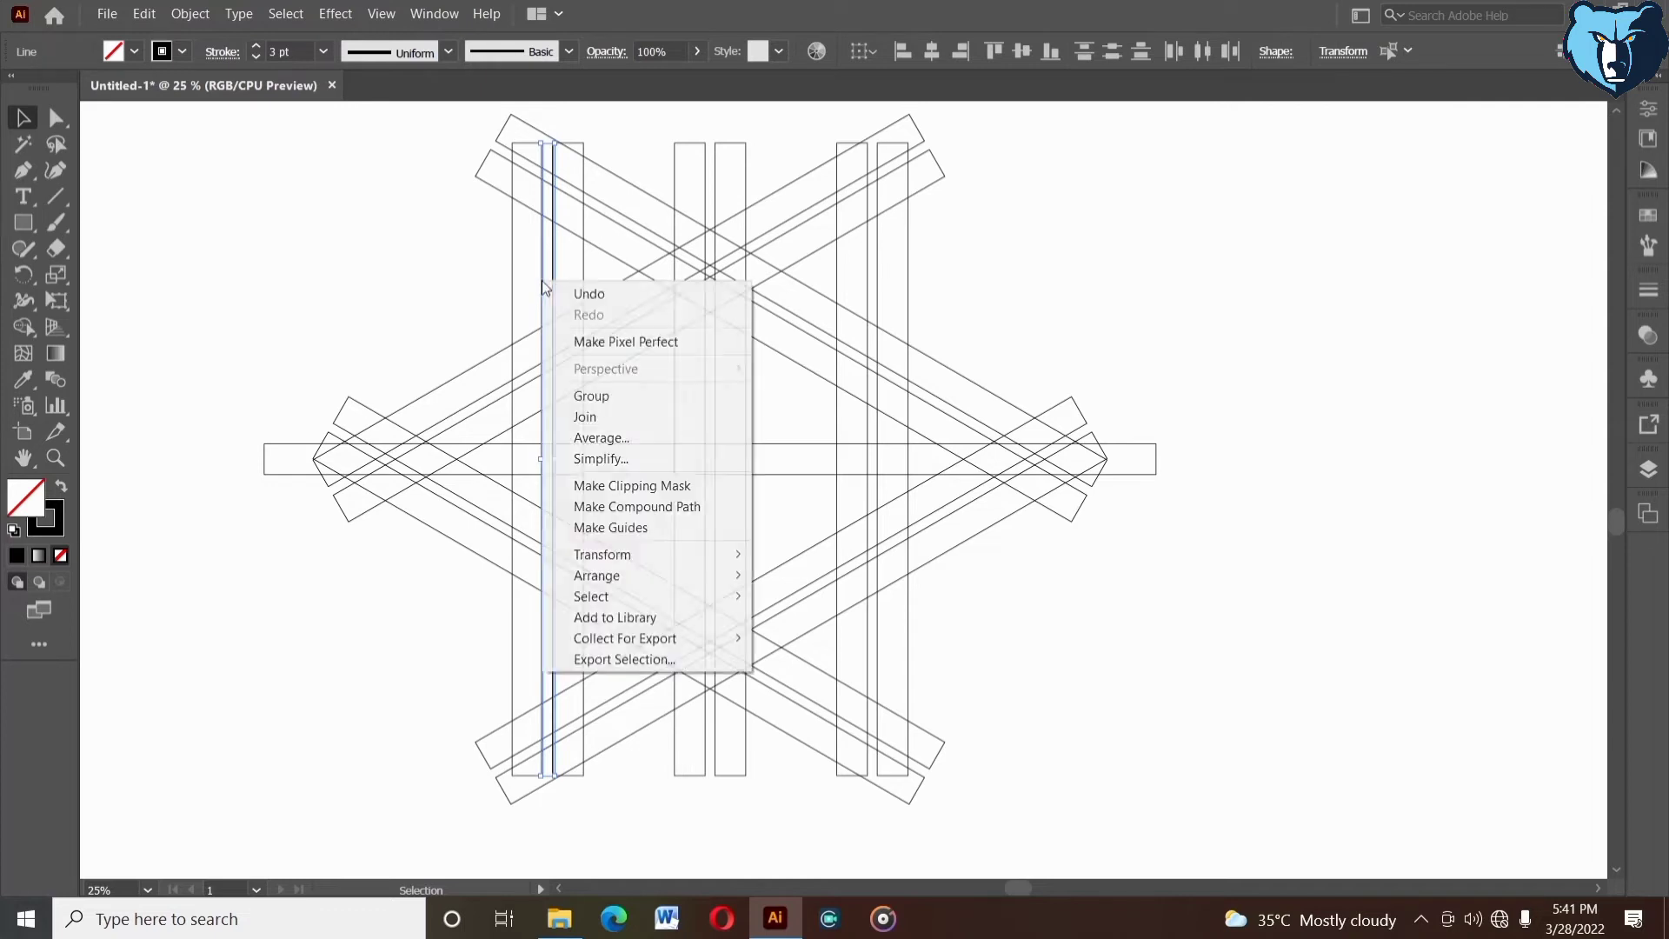
left_click(579, 391)
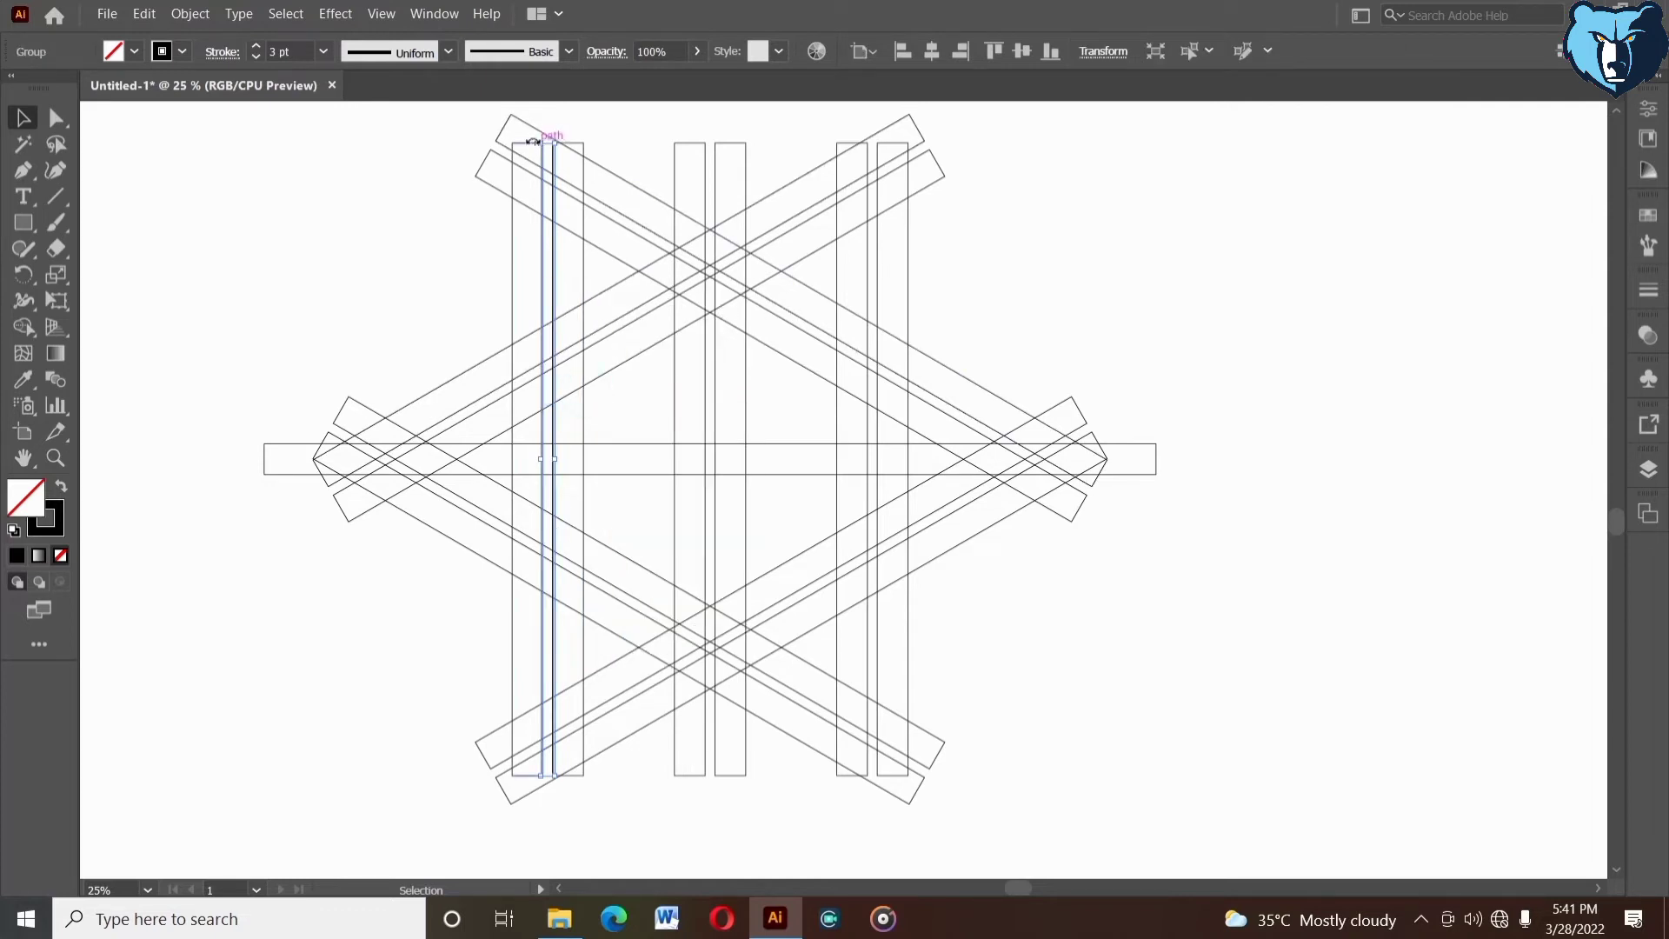
- Rotate the grouped line pair to horizontal and place it just above the star's horizontal bar
left_click_drag(639, 165, 908, 356)
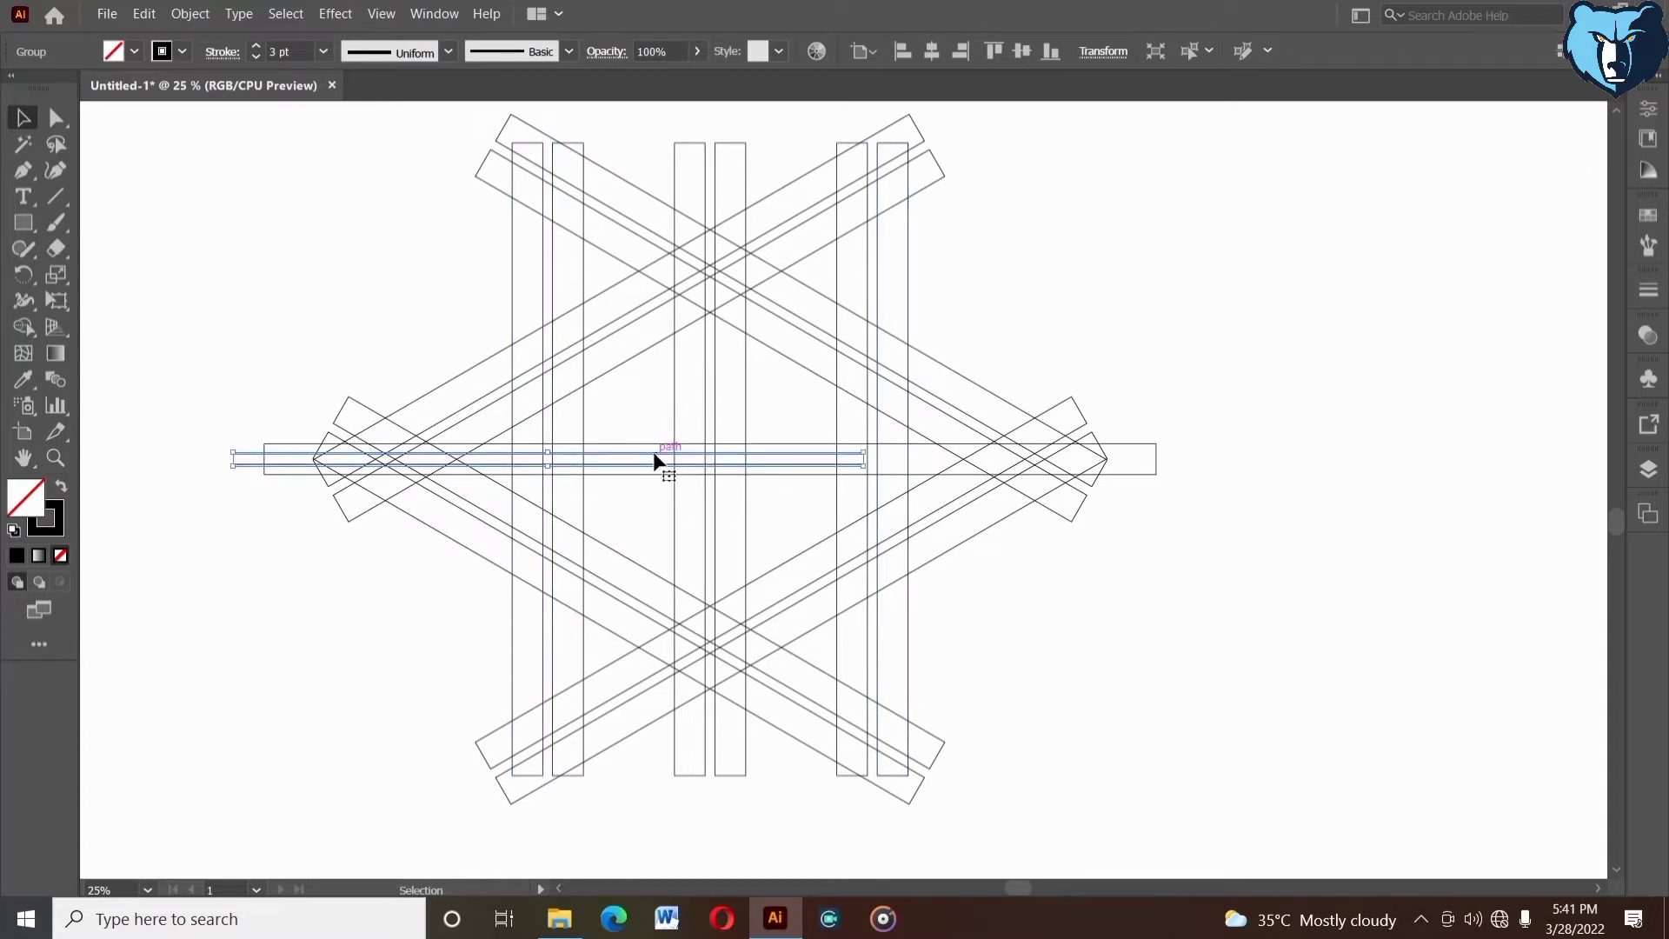
left_click_drag(670, 414, 655, 384)
left_click(654, 384)
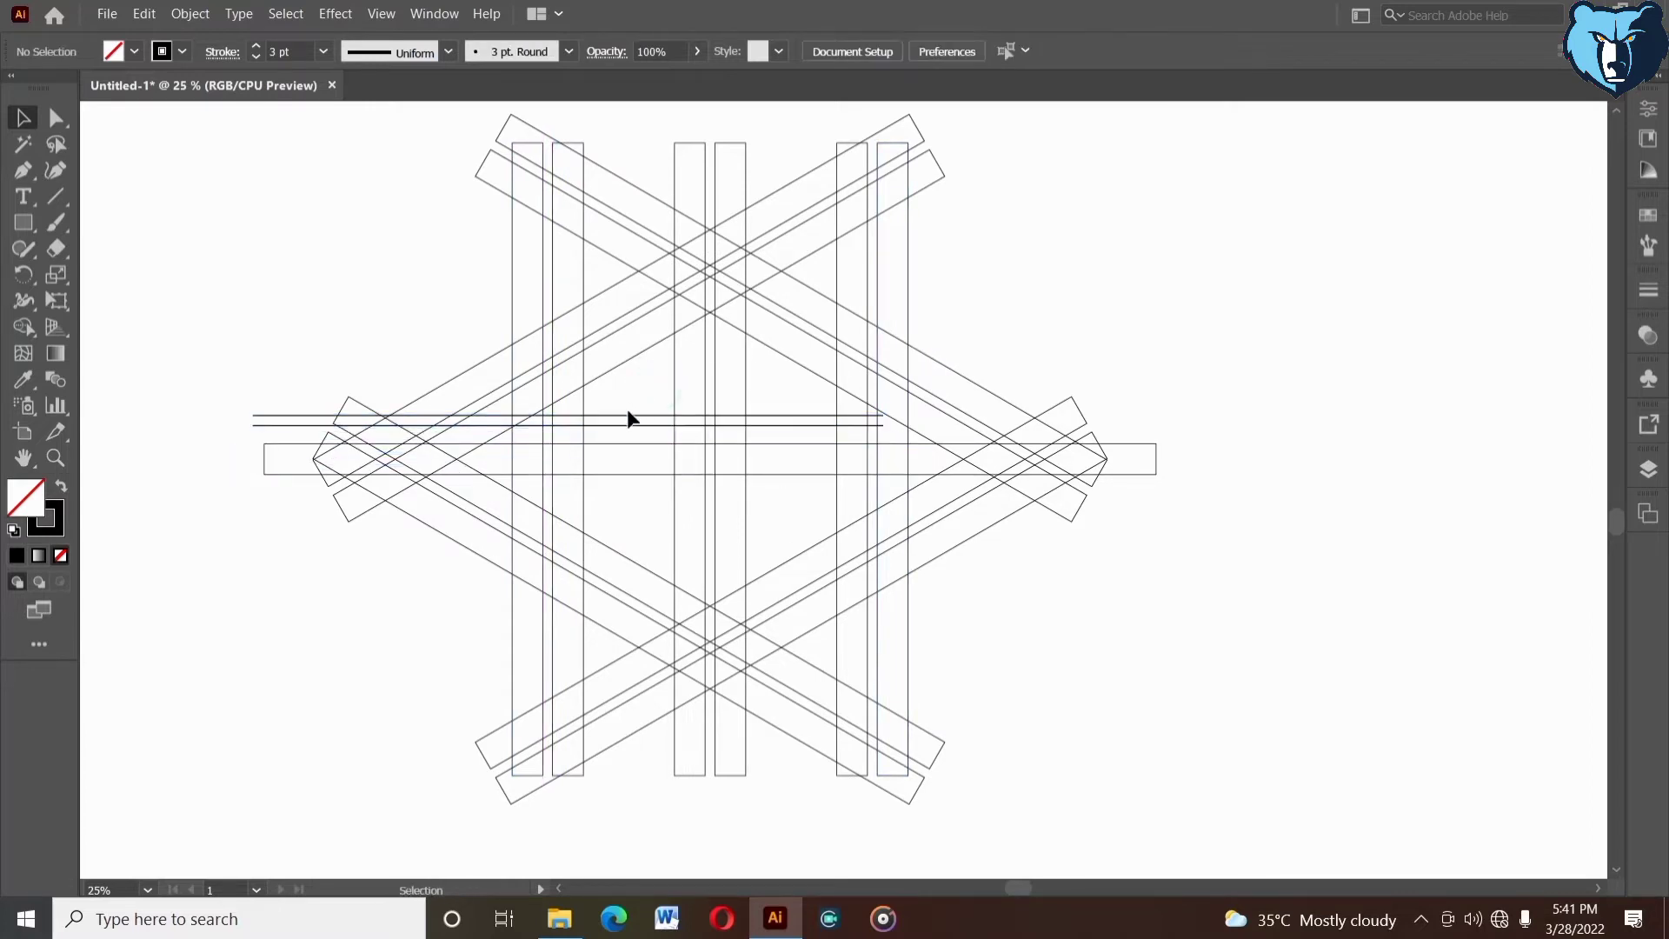
- Set the line pair's stroke to 2 pt and move it across to the star's middle, against the horizontal bar's upper edge
left_click(256, 58)
left_click(366, 214)
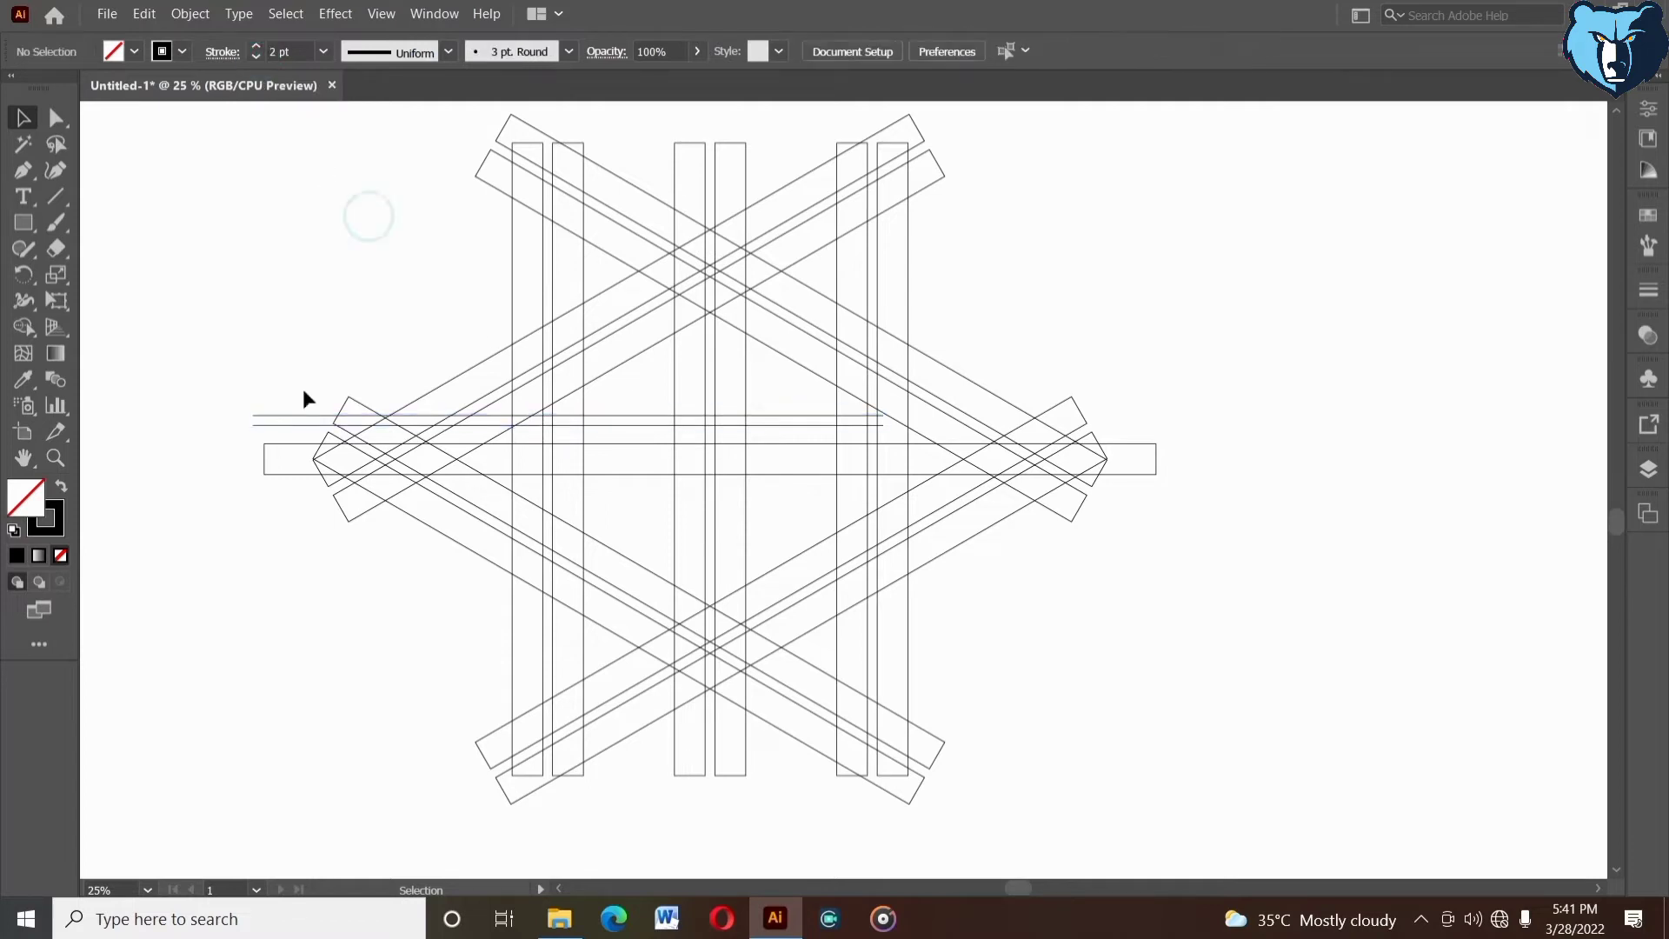
left_click_drag(260, 435, 261, 430)
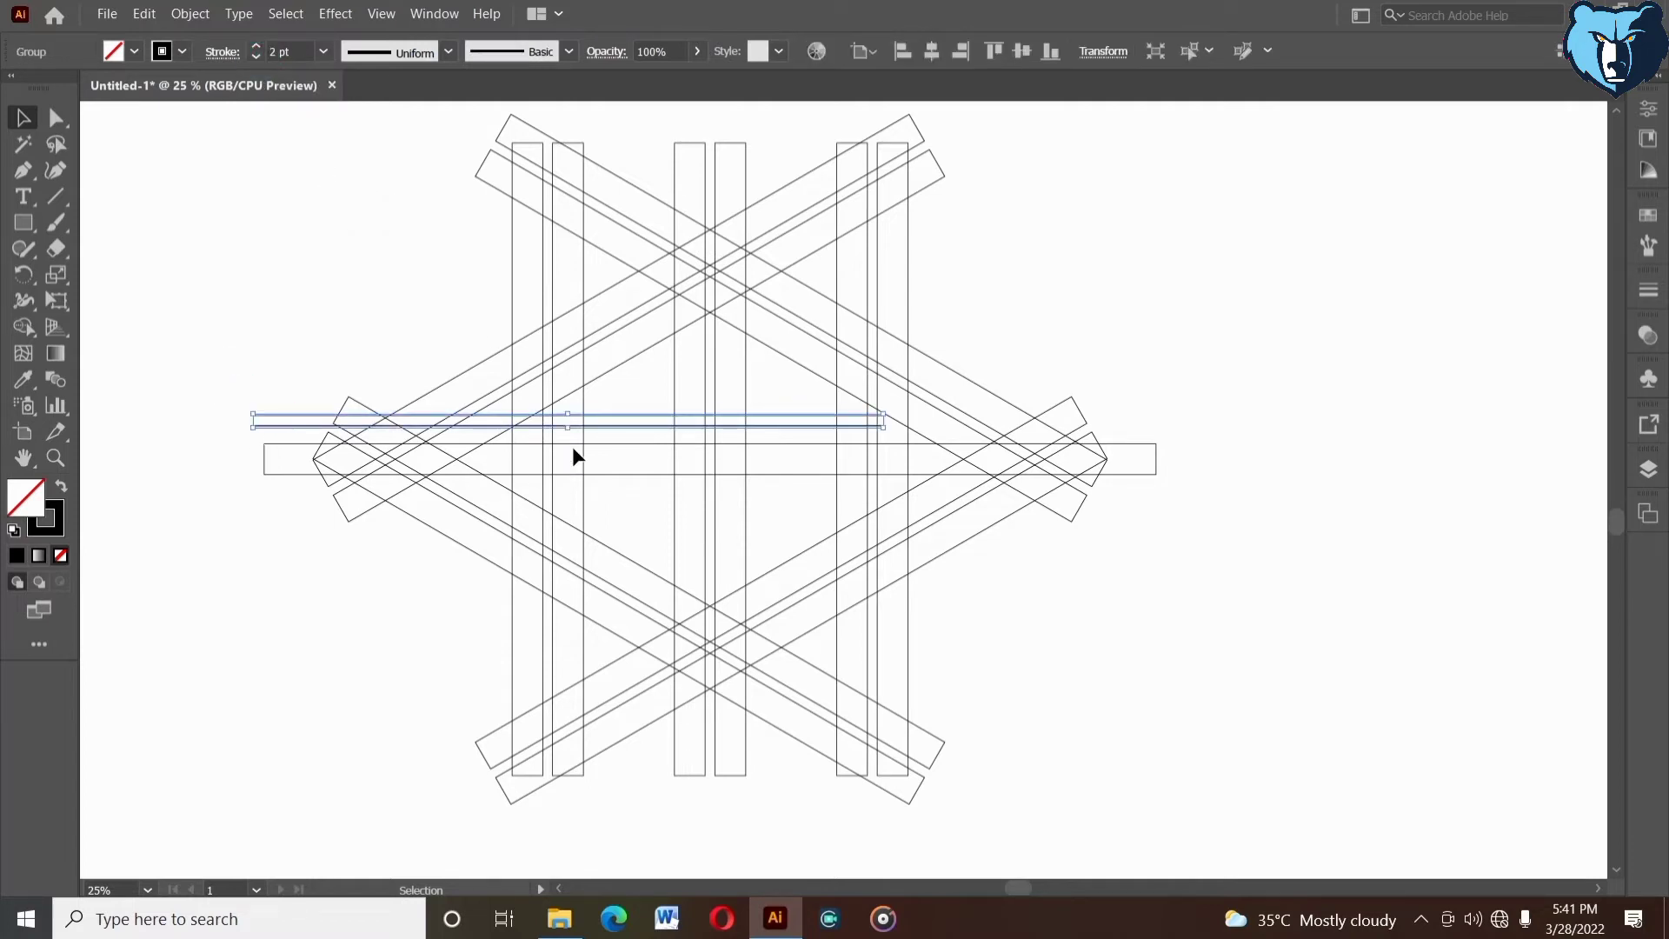
left_click_drag(583, 427, 747, 445)
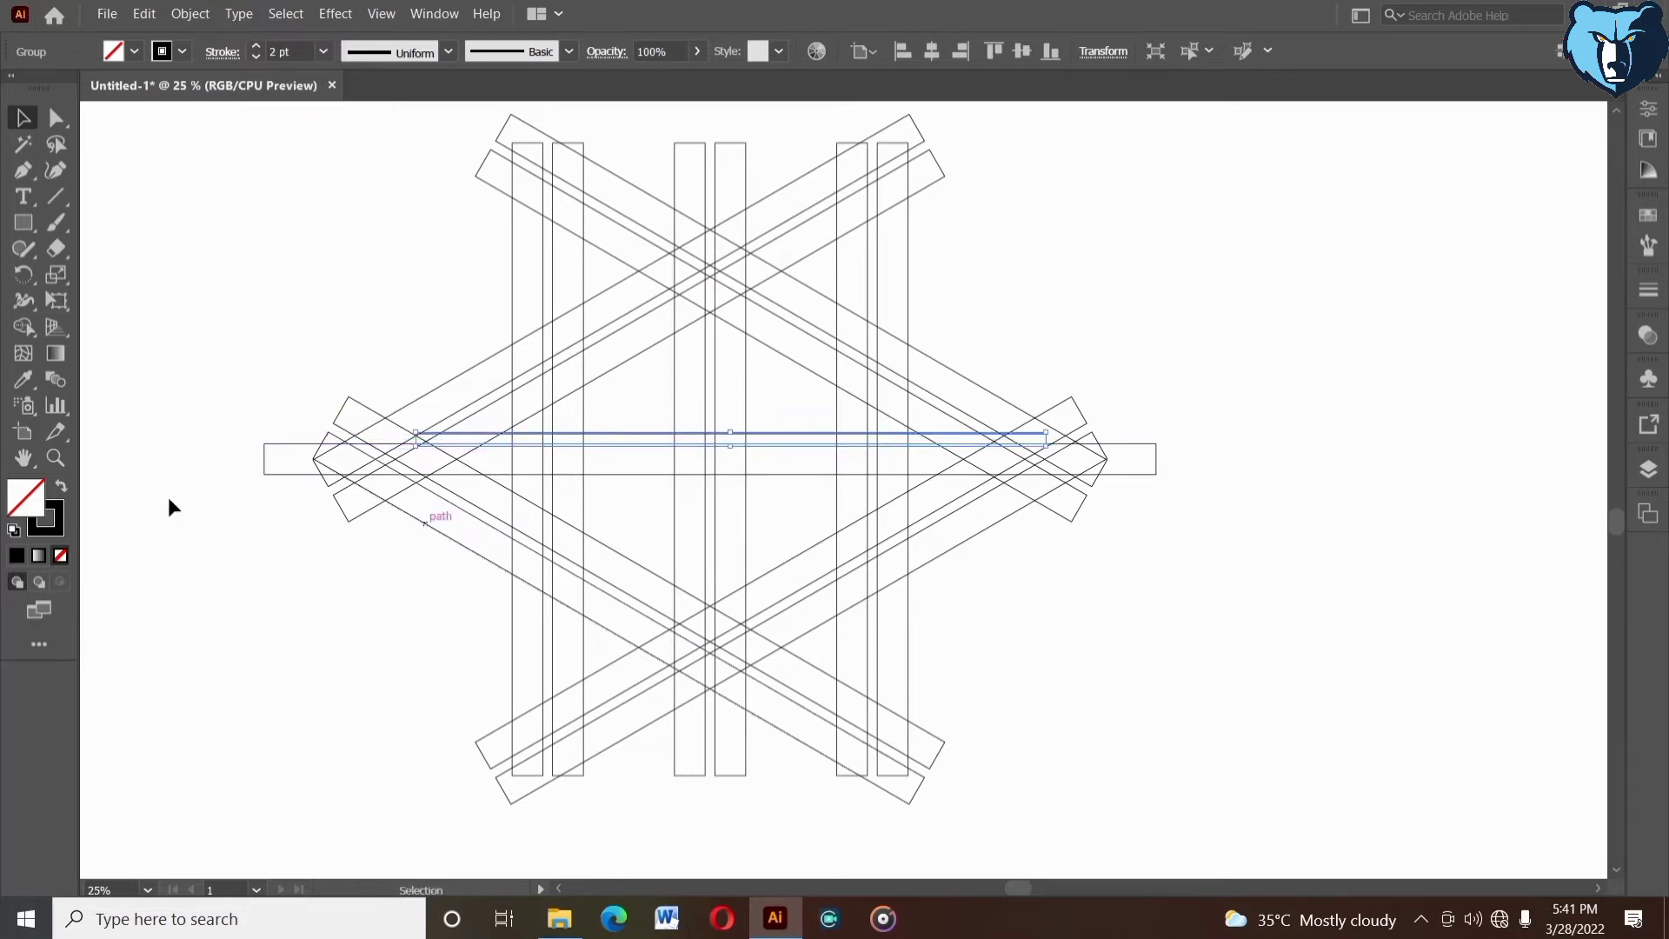
- Nudge the line pair vertically until its lower line lies exactly on the horizontal bar's upper edge
left_click(54, 462)
left_click_drag(582, 312, 924, 508)
key("space")
left_click(24, 119)
left_click(929, 359)
left_click(888, 443)
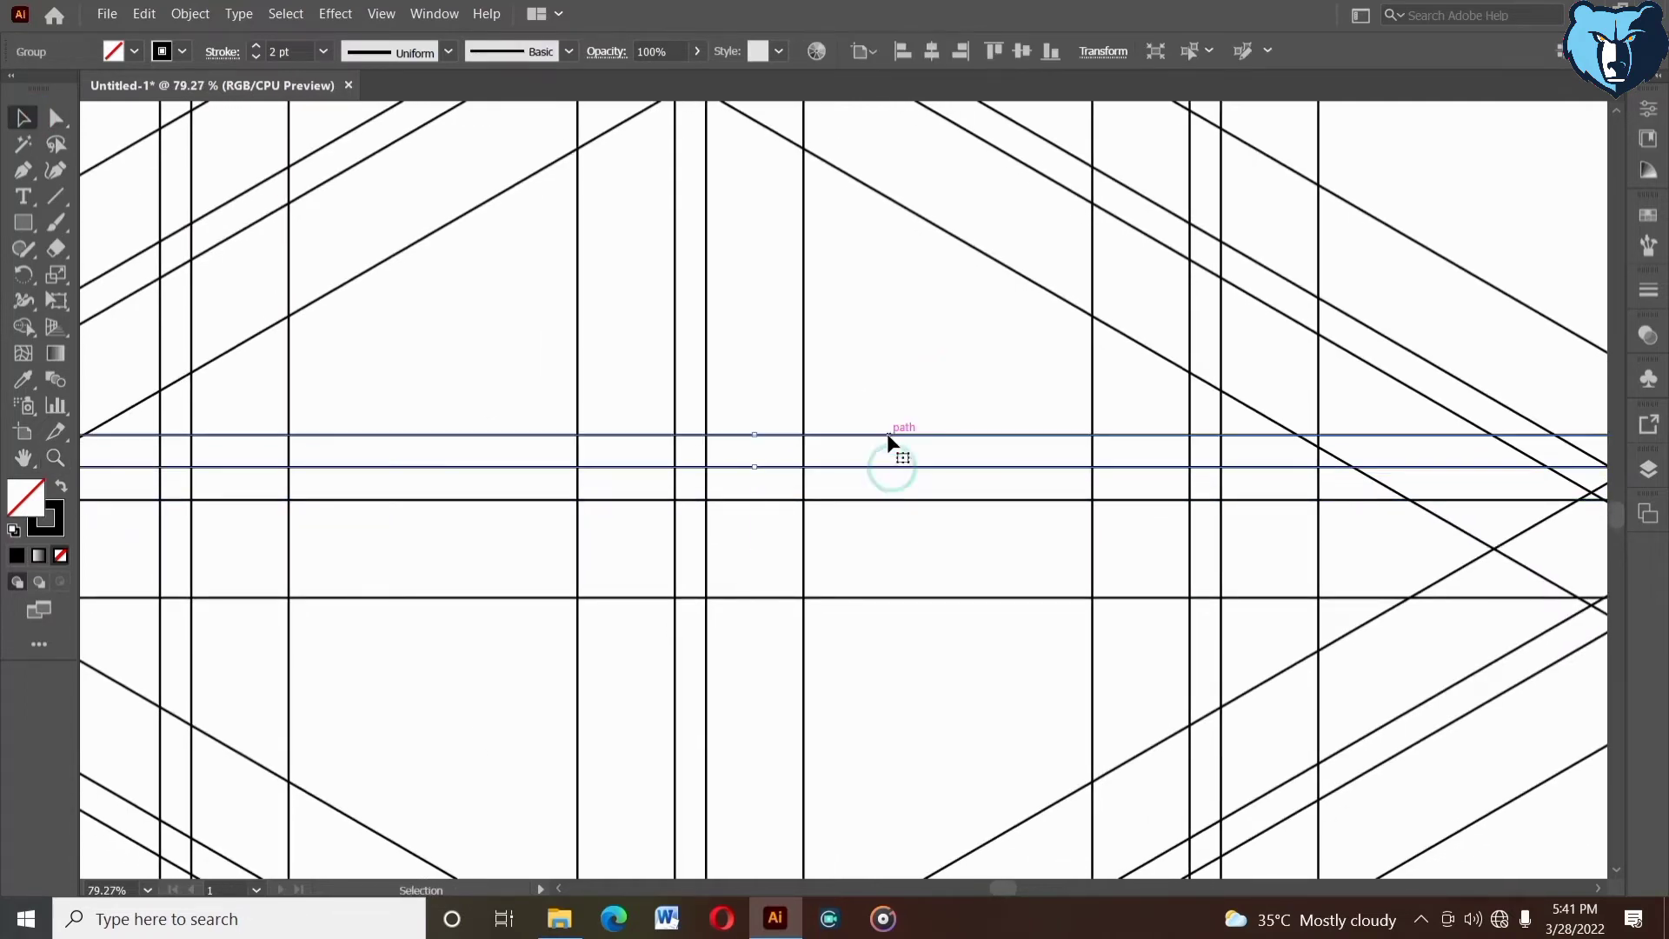
key("Down")
key("Down")
key("Down")
key("Down")
key("Down")
key("Down")
key("Down")
key("Down")
key("Down")
key("Down")
key("Down")
key("Down")
key("Down")
key("Down")
key("Down")
key("Down")
key("Down")
key("Down")
key("Down")
key("Down")
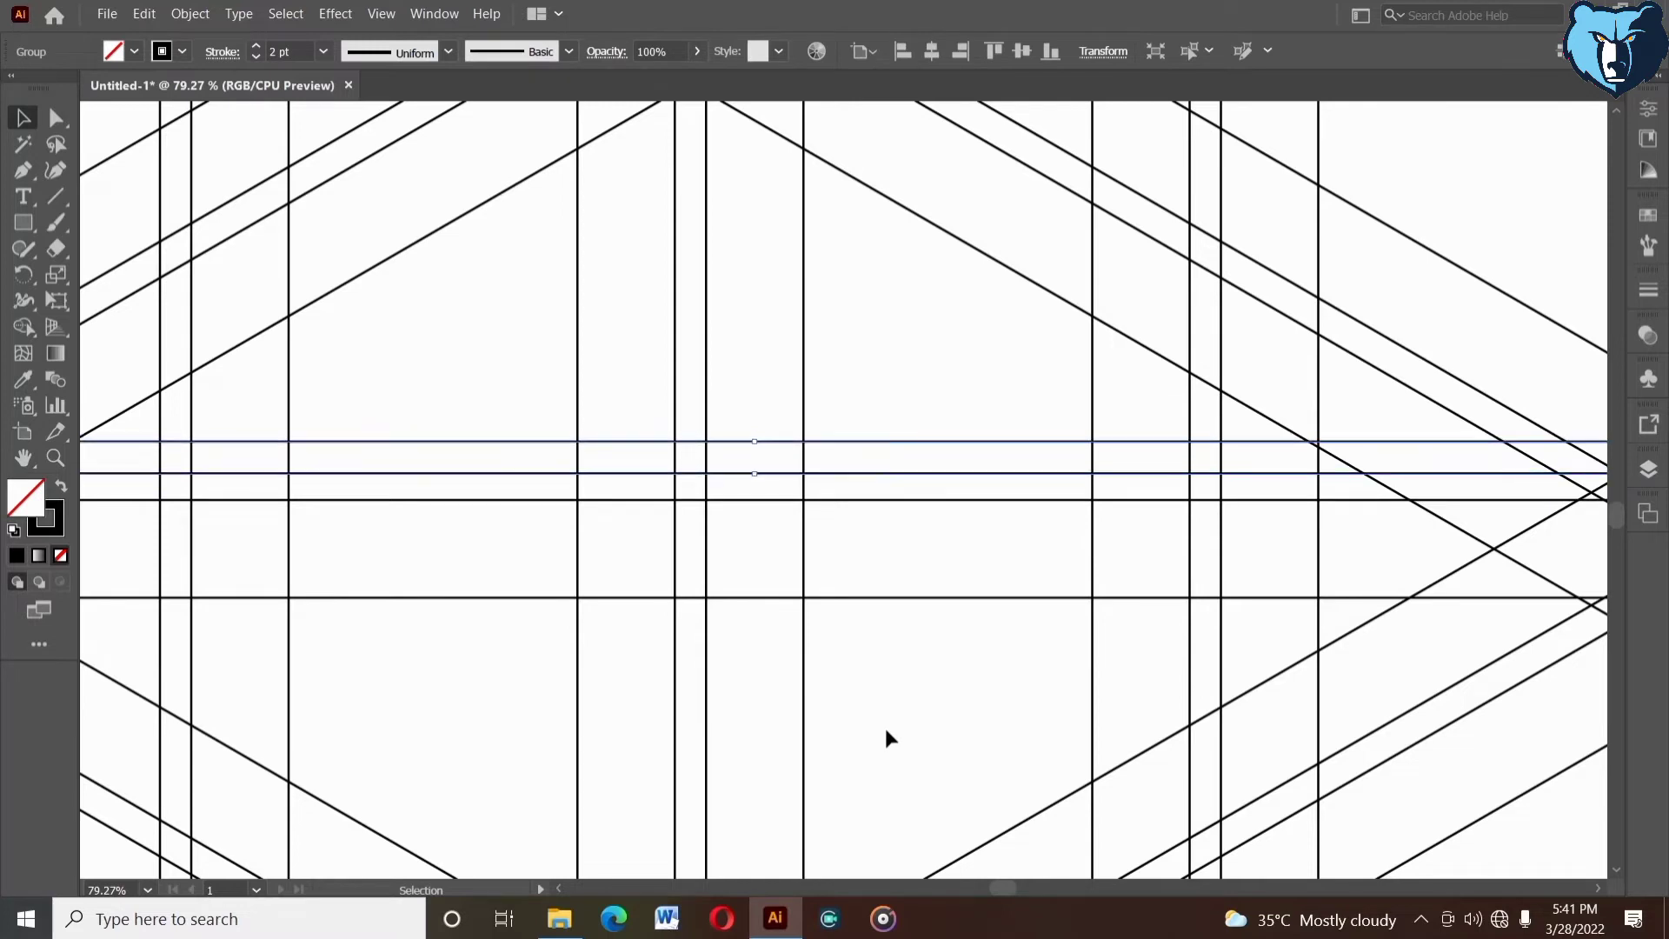
key("Down")
key("Down")
key("Down")
key("Down")
key("Down")
key("Down")
key("Down")
key("Down")
key("Down")
key("Down")
key("Down")
key("Down")
key("Down")
key("Down")
key("Down")
key("Down")
key("Down")
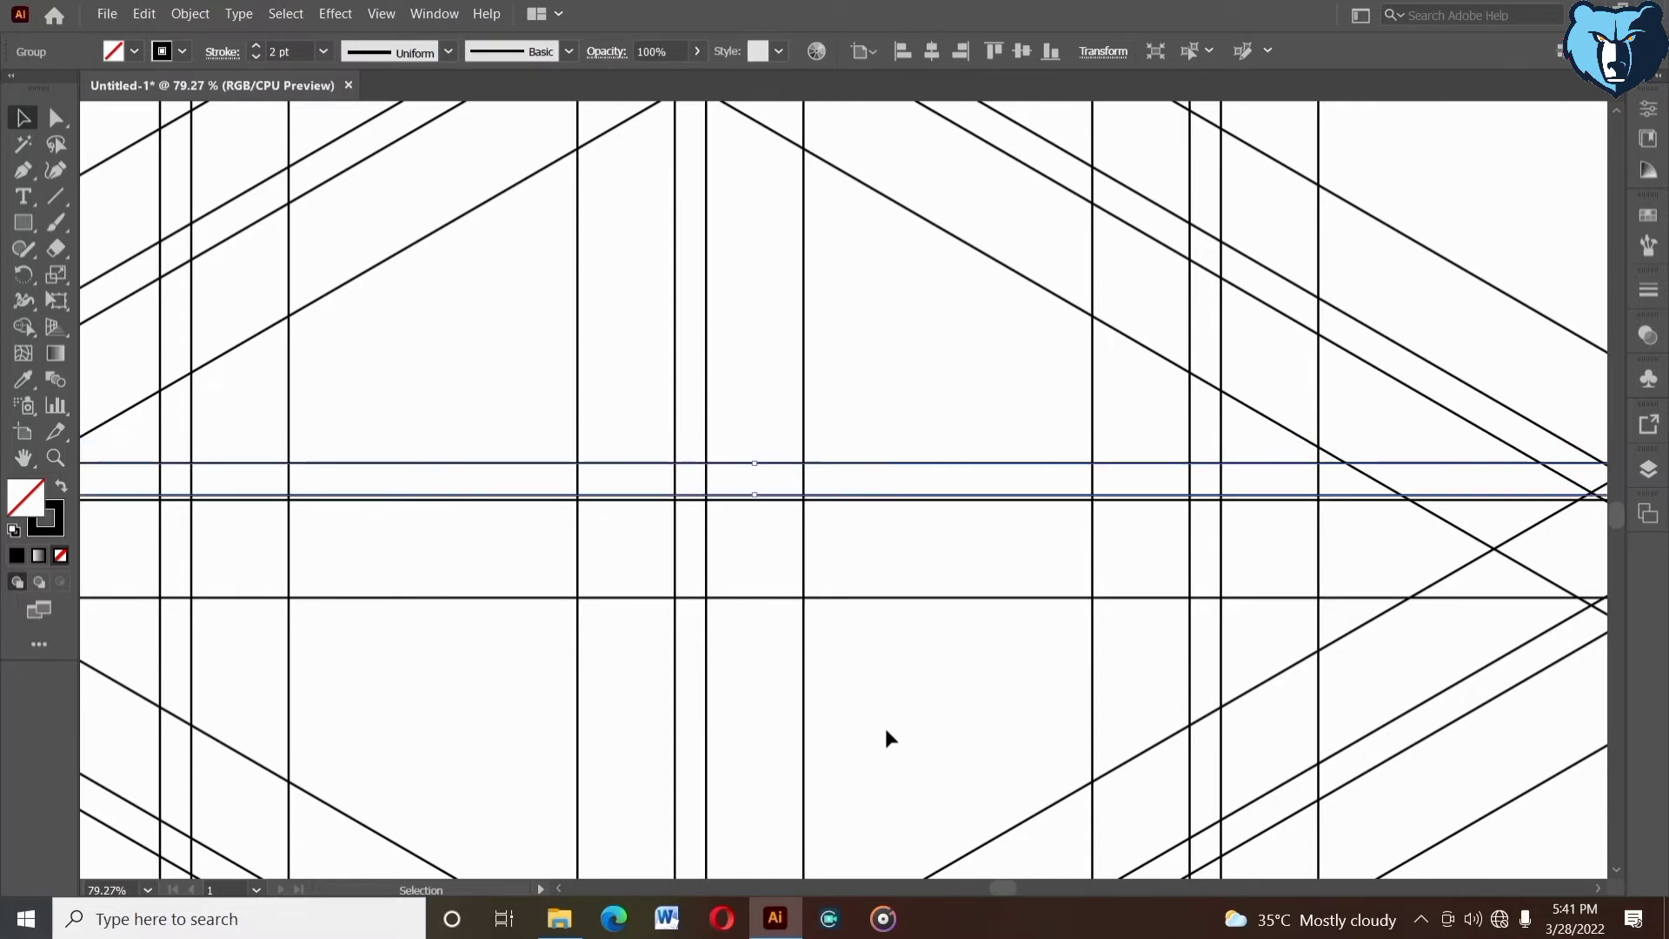
key("Down")
key("Up")
key("Up")
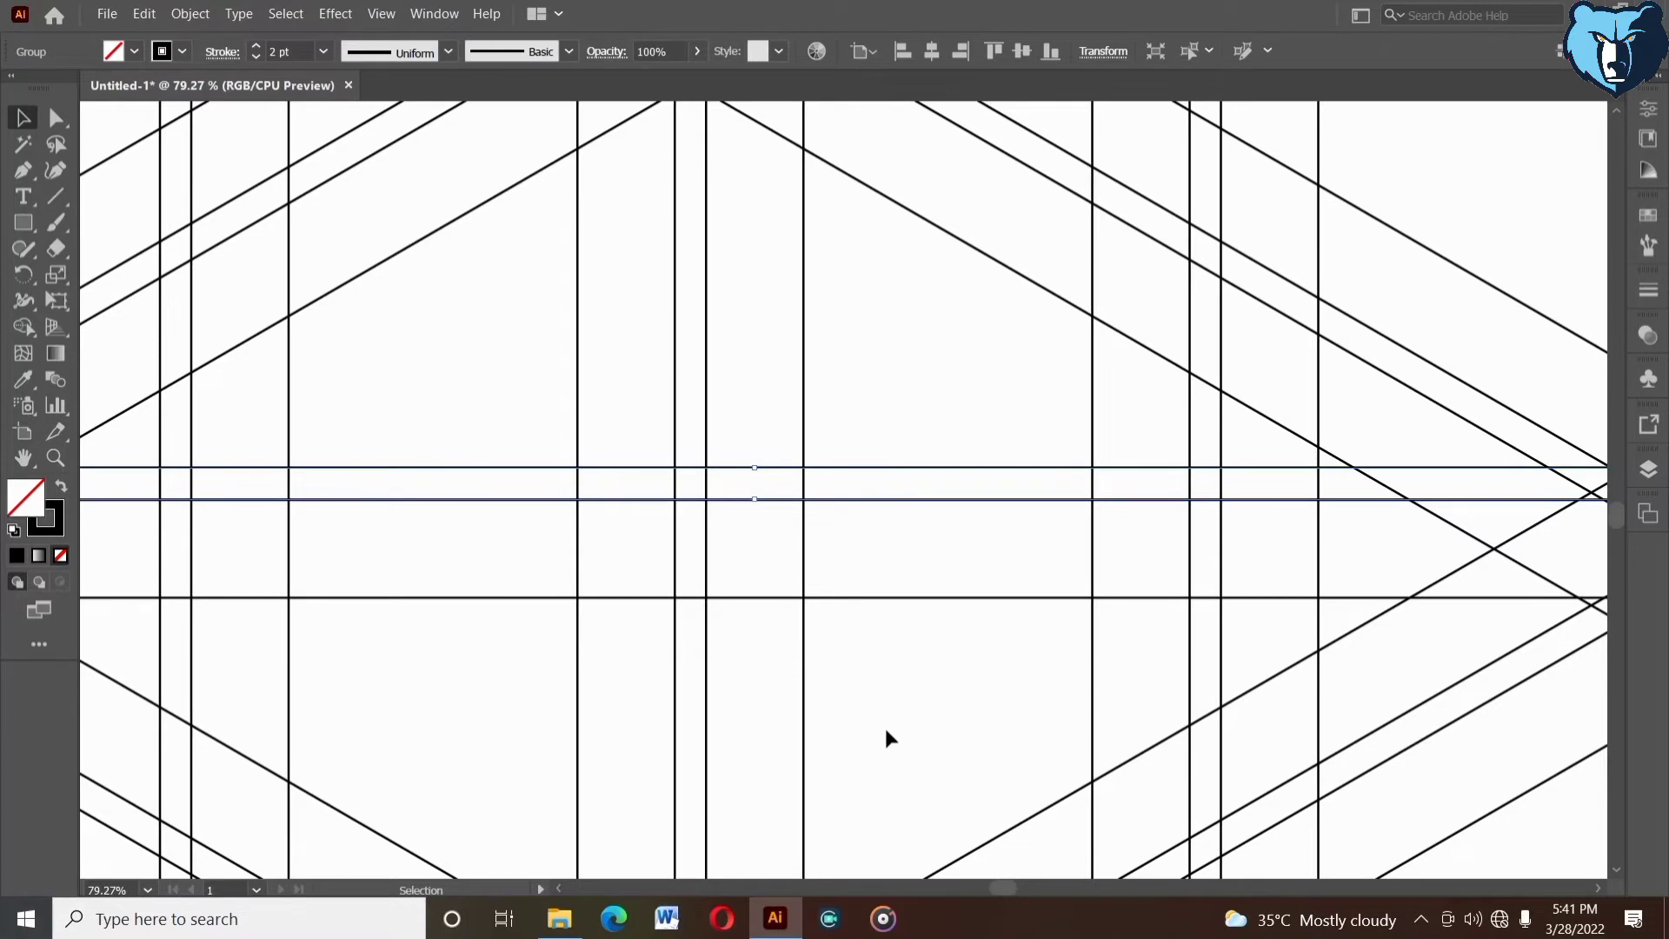
key("Down")
left_click(899, 733)
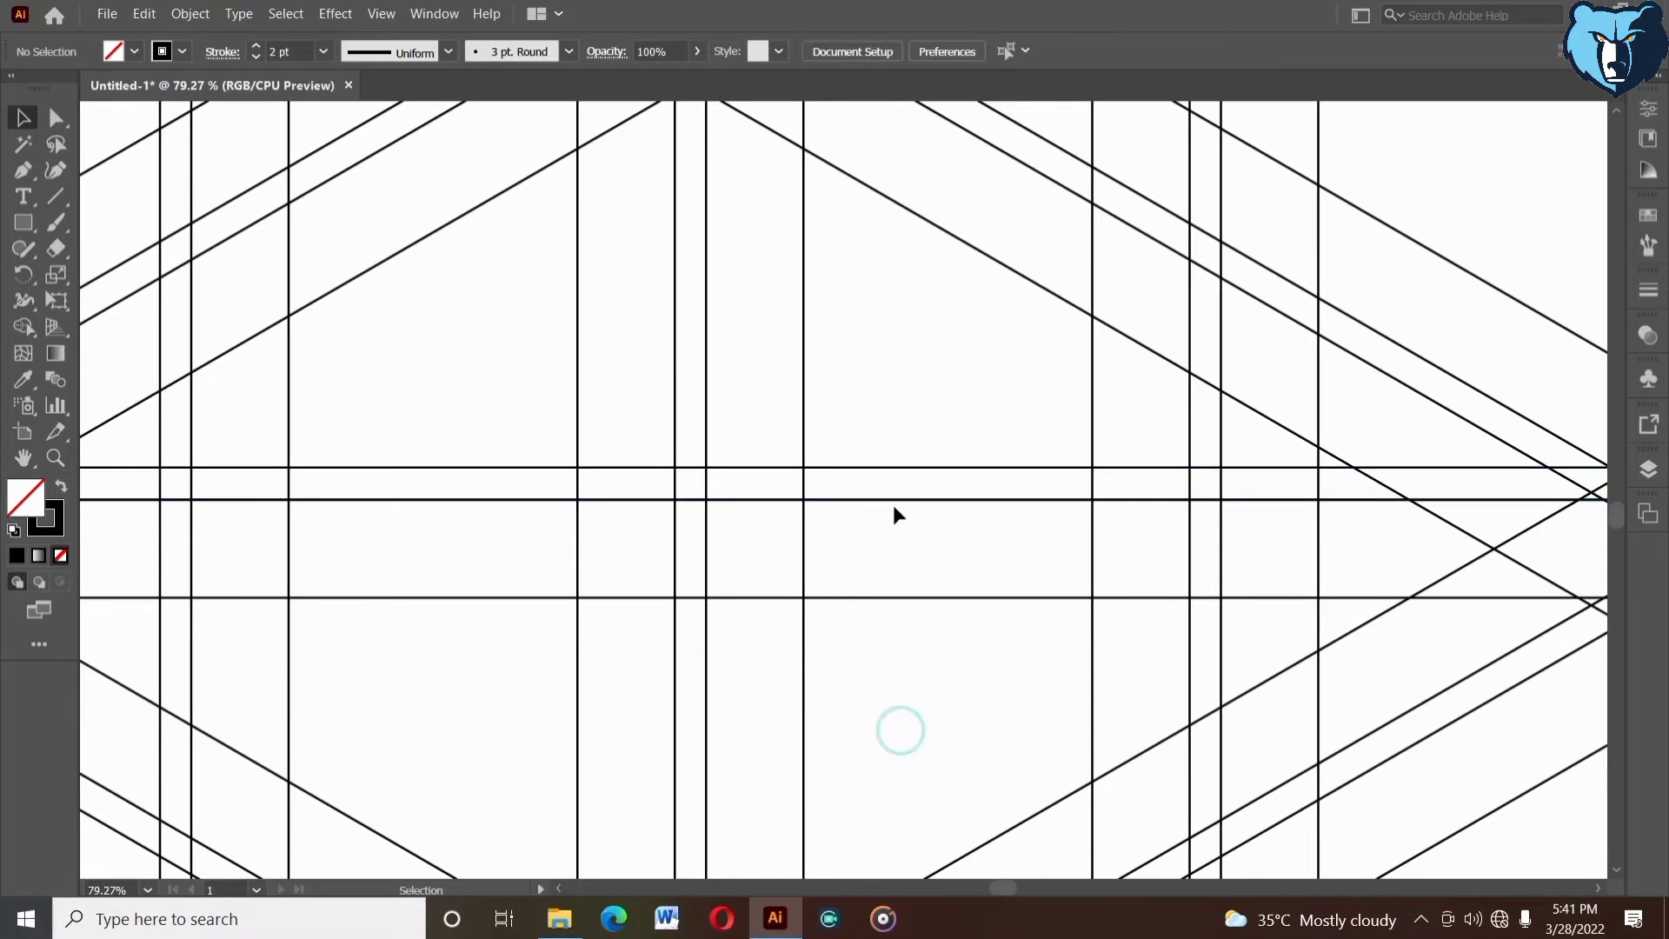
- Copy the line pair below the horizontal bar and nudge it until its upper line lies on the bar's lower edge
left_click(910, 468)
left_click_drag(909, 473, 891, 597)
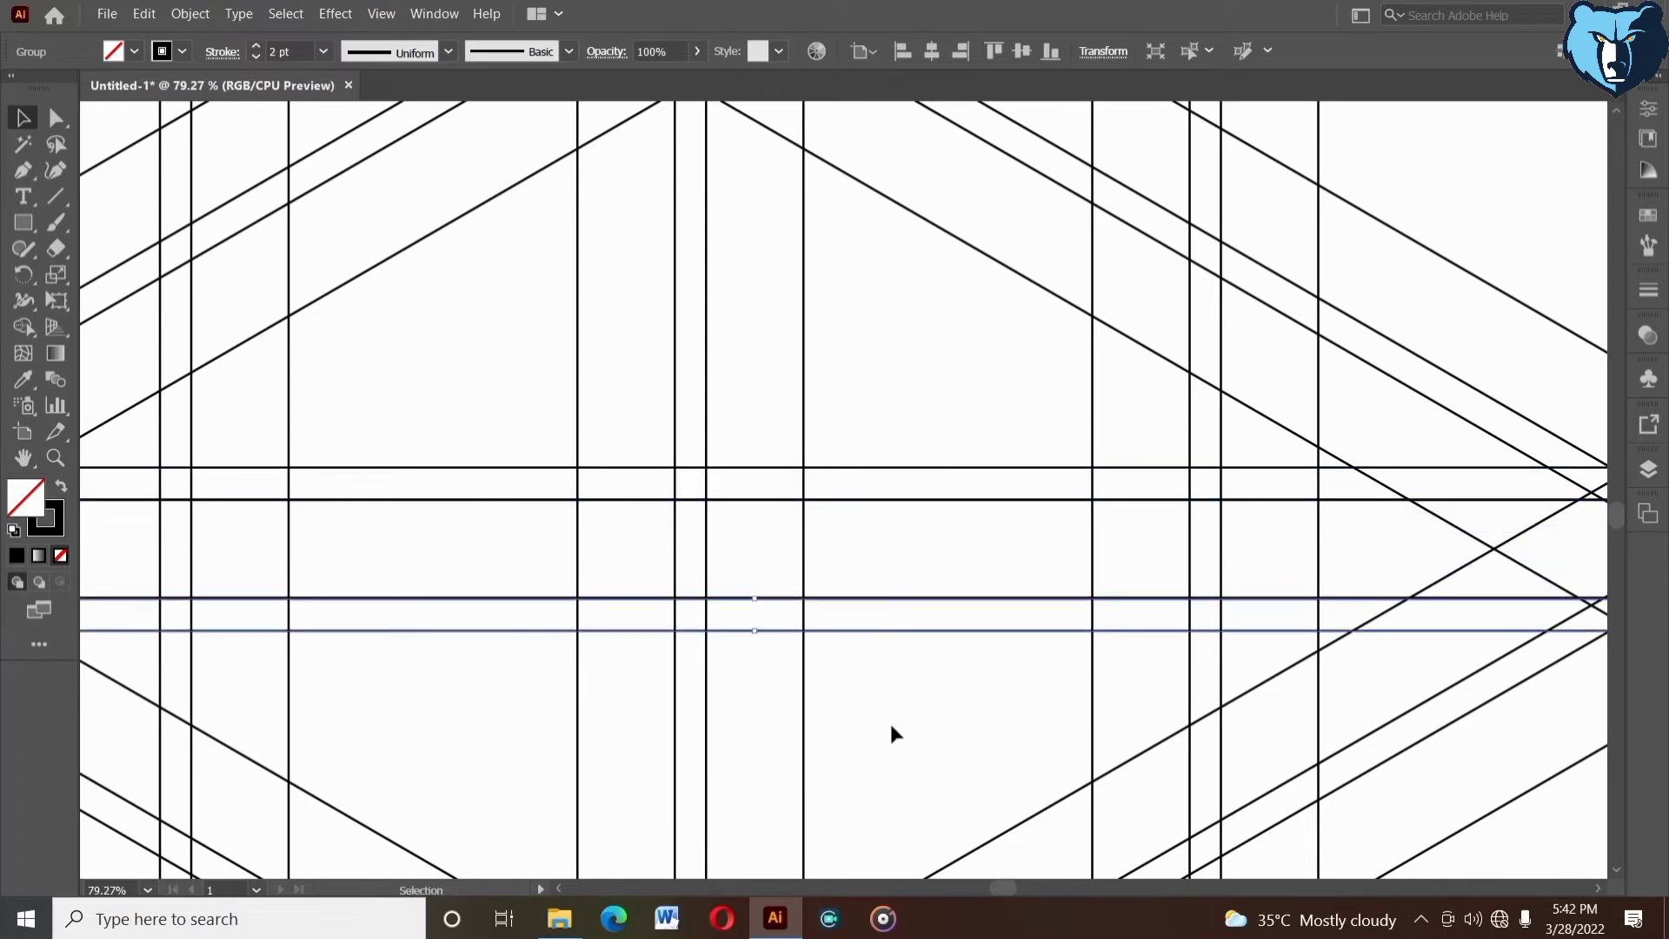
key("Up")
key("Up")
key("Up")
key("Down")
key("Up")
left_click(892, 728)
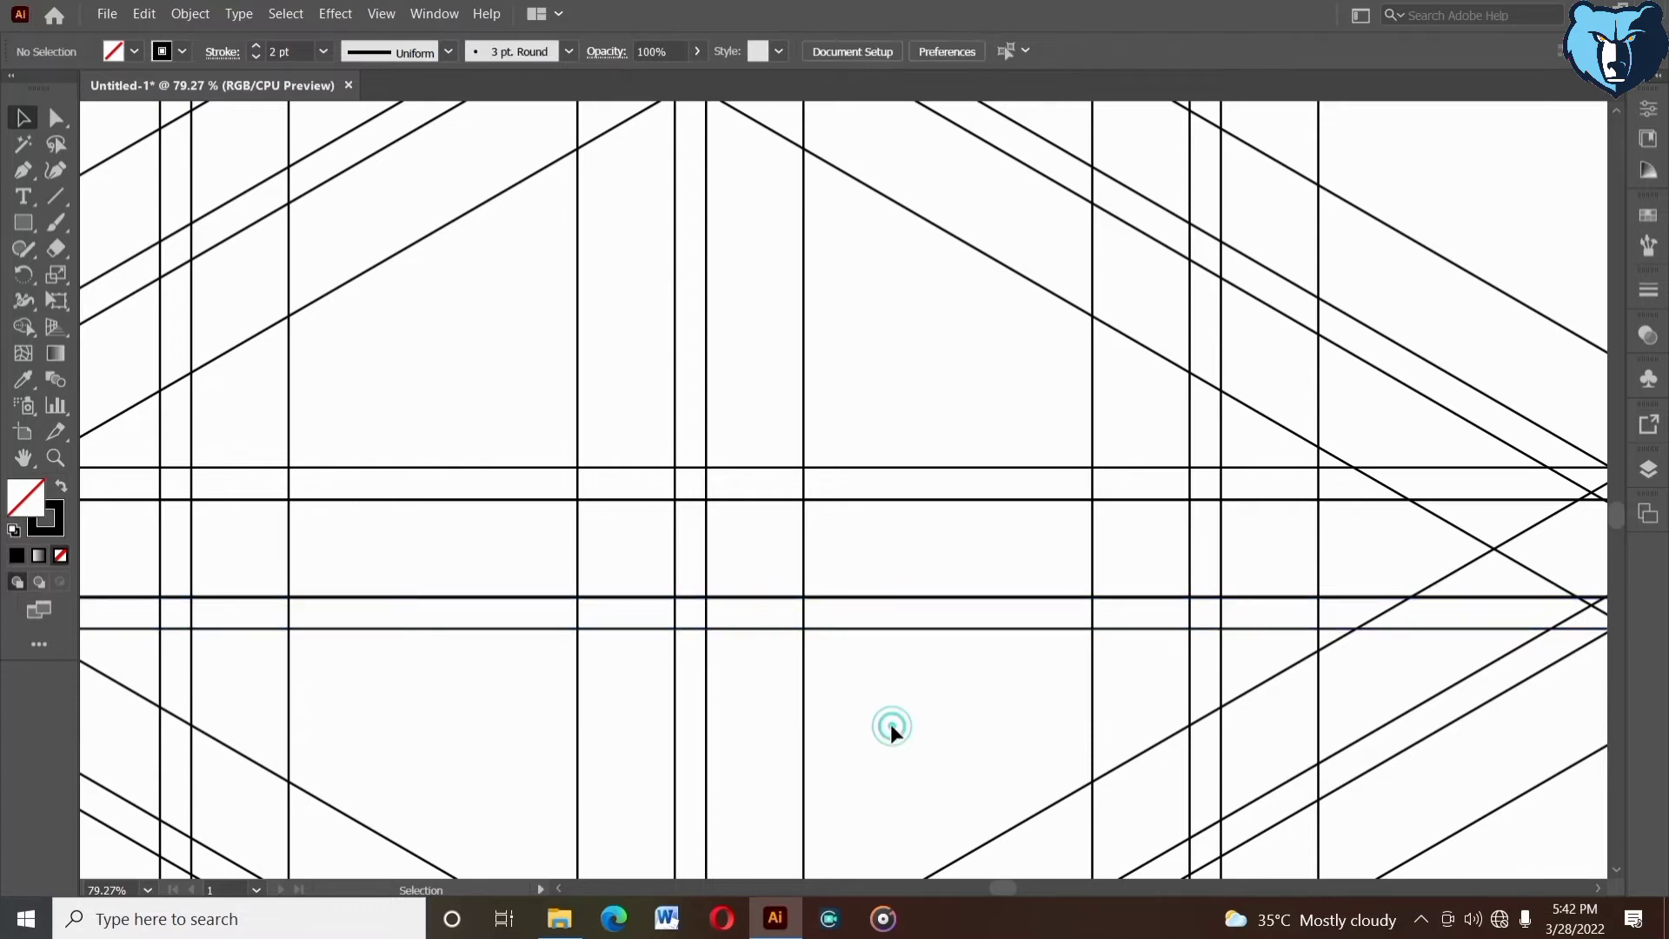
- Select the whole star grid for the Shape Builder and swap fill and stroke to get a black fill without stroke
left_click(55, 458)
left_click(505, 576, "alt")
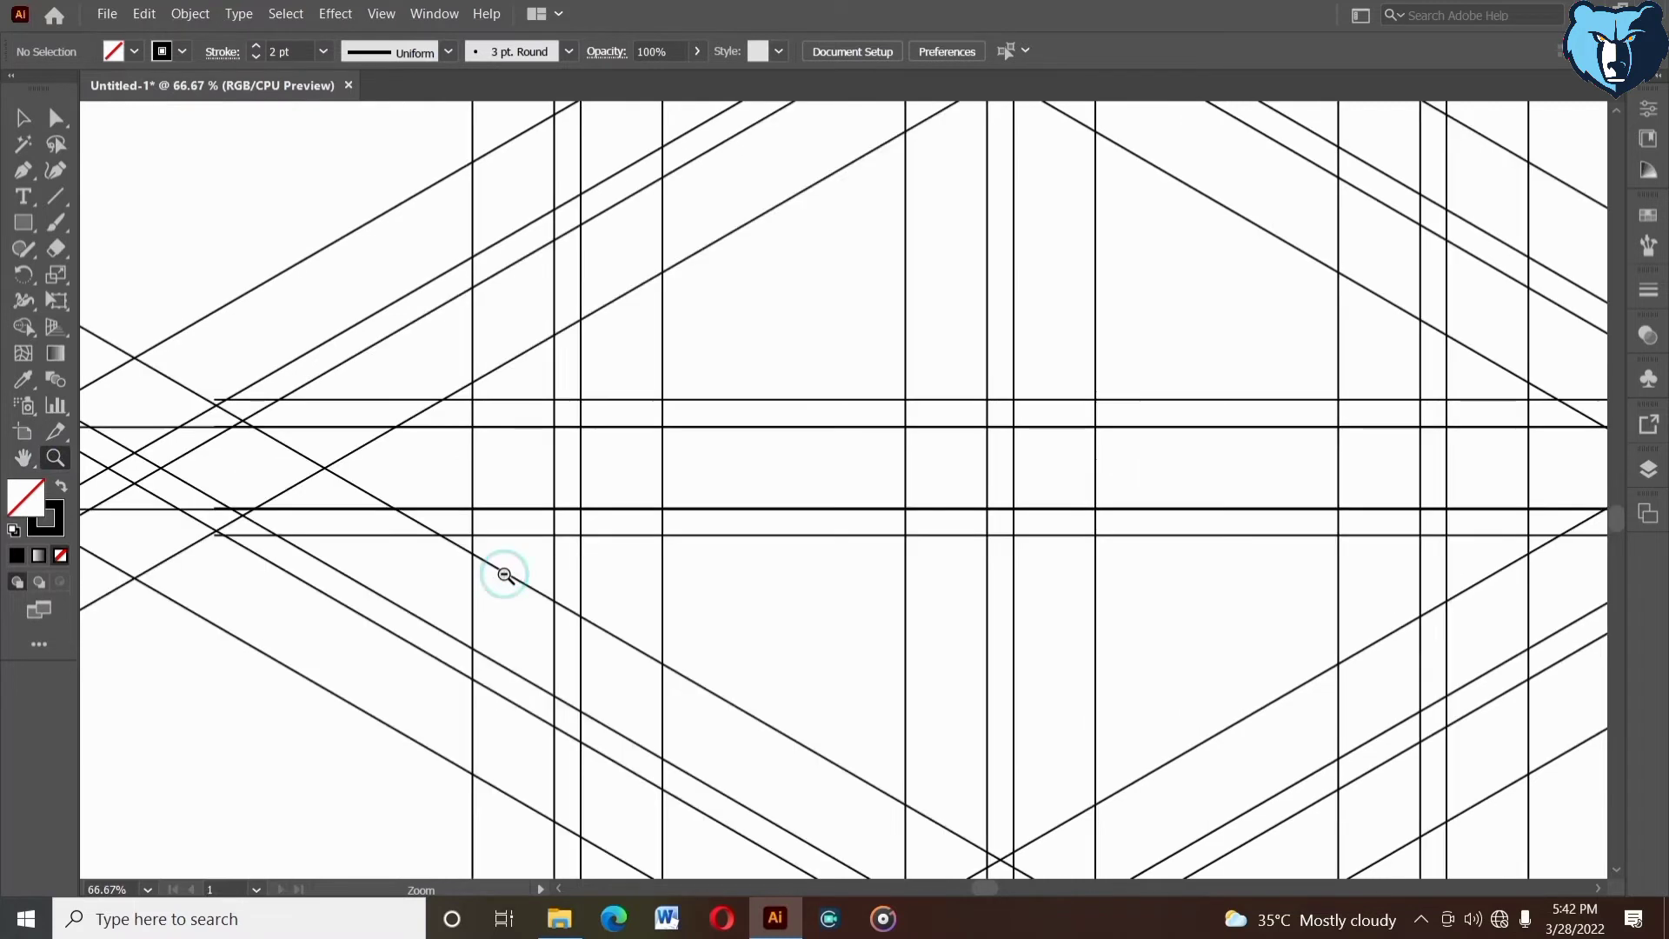
left_click_drag(1014, 577, 662, 685)
left_click(827, 616, "alt")
left_click_drag(951, 548, 861, 604)
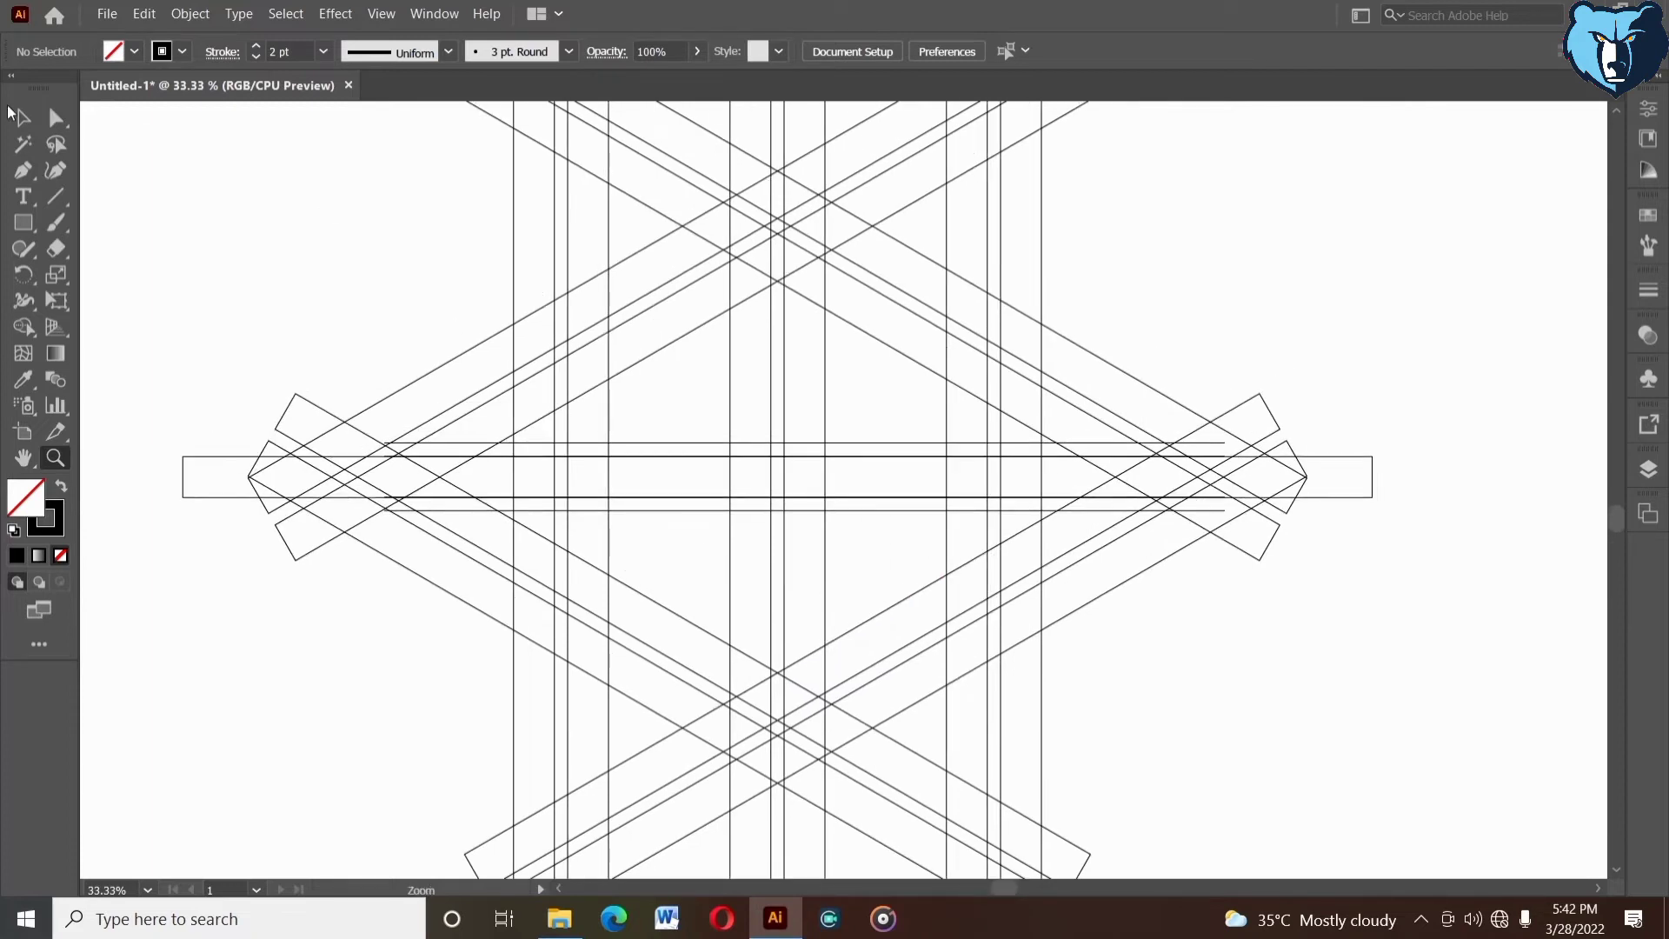
left_click(16, 115)
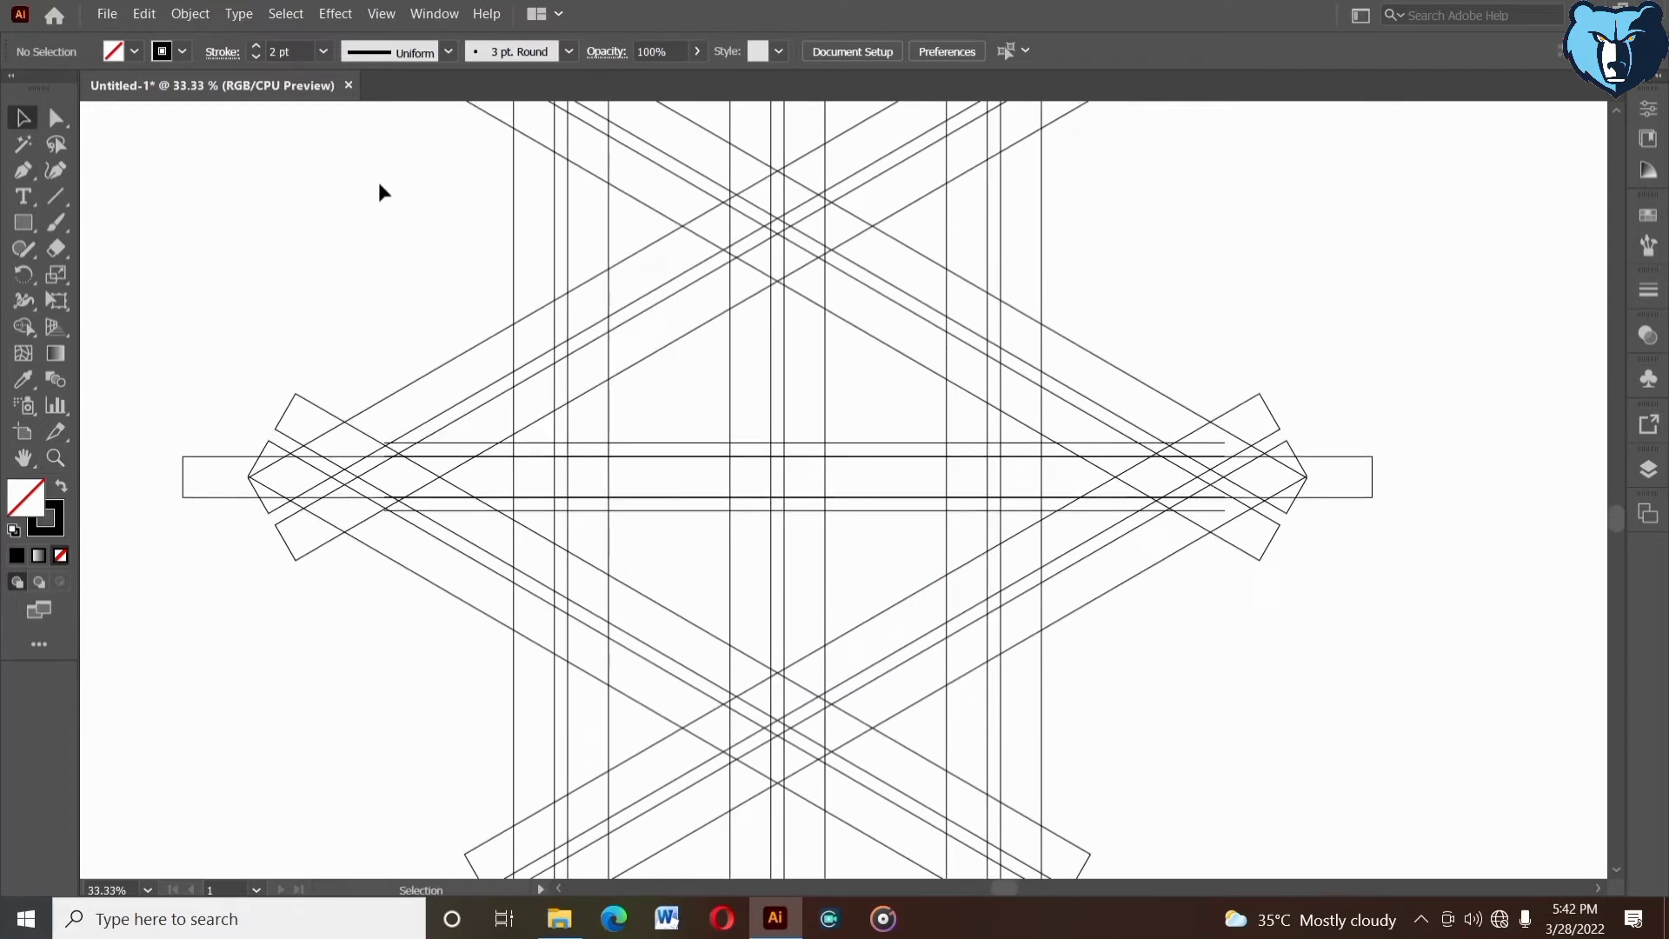
left_click_drag(425, 144, 1173, 832)
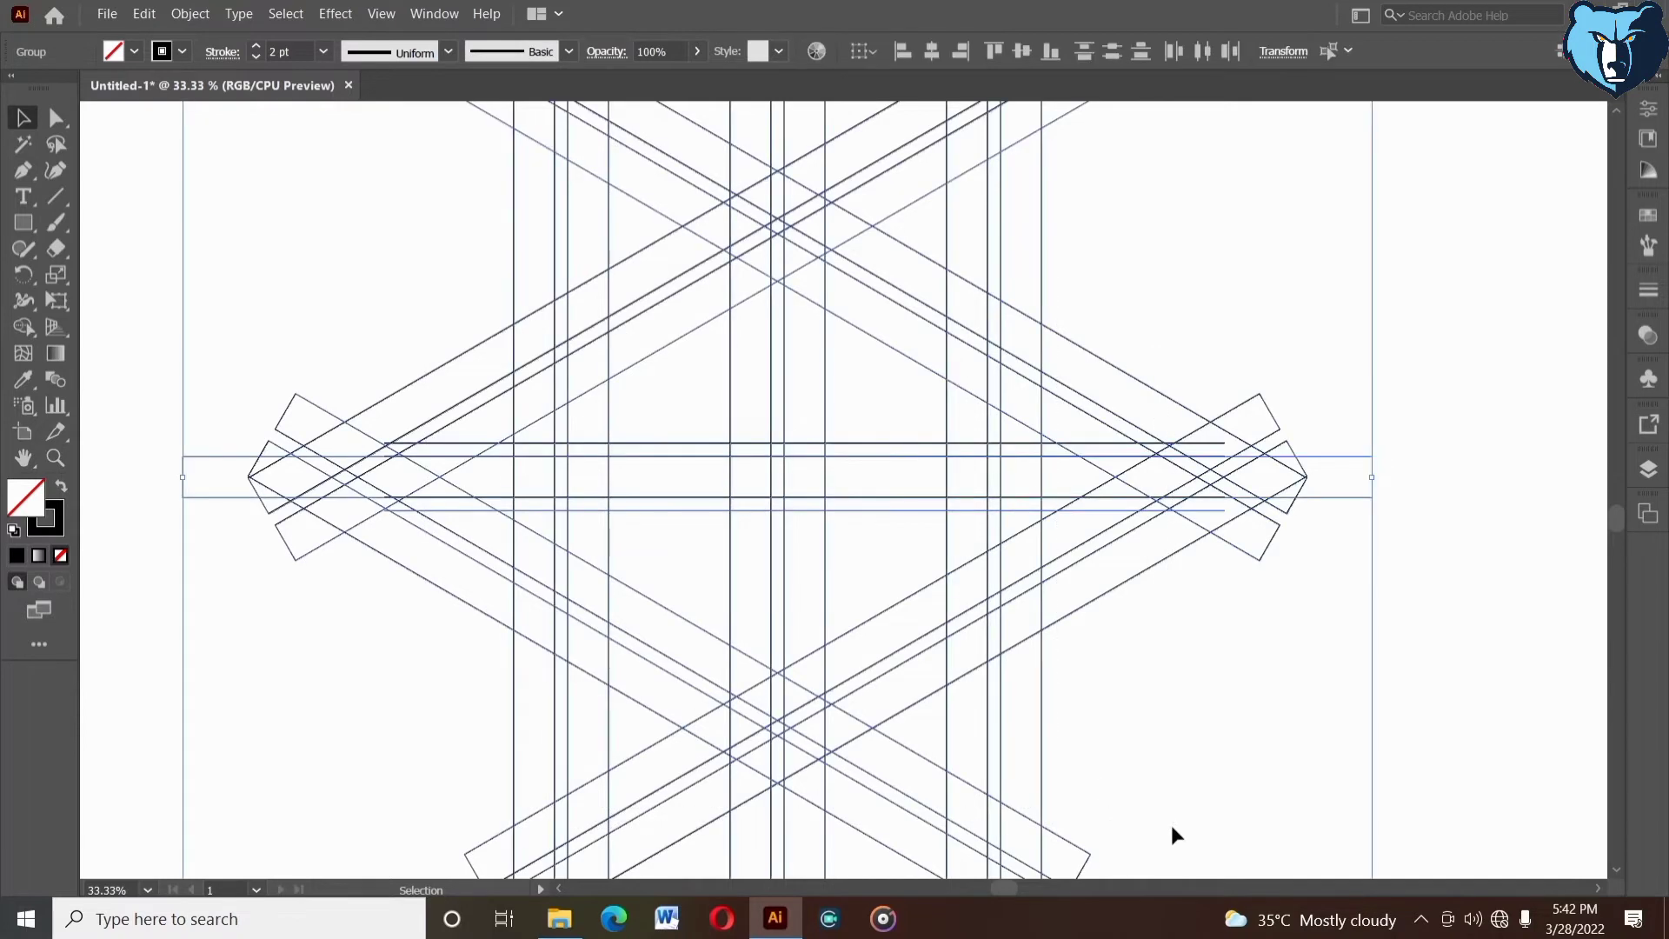
left_click(21, 327)
left_click(60, 488)
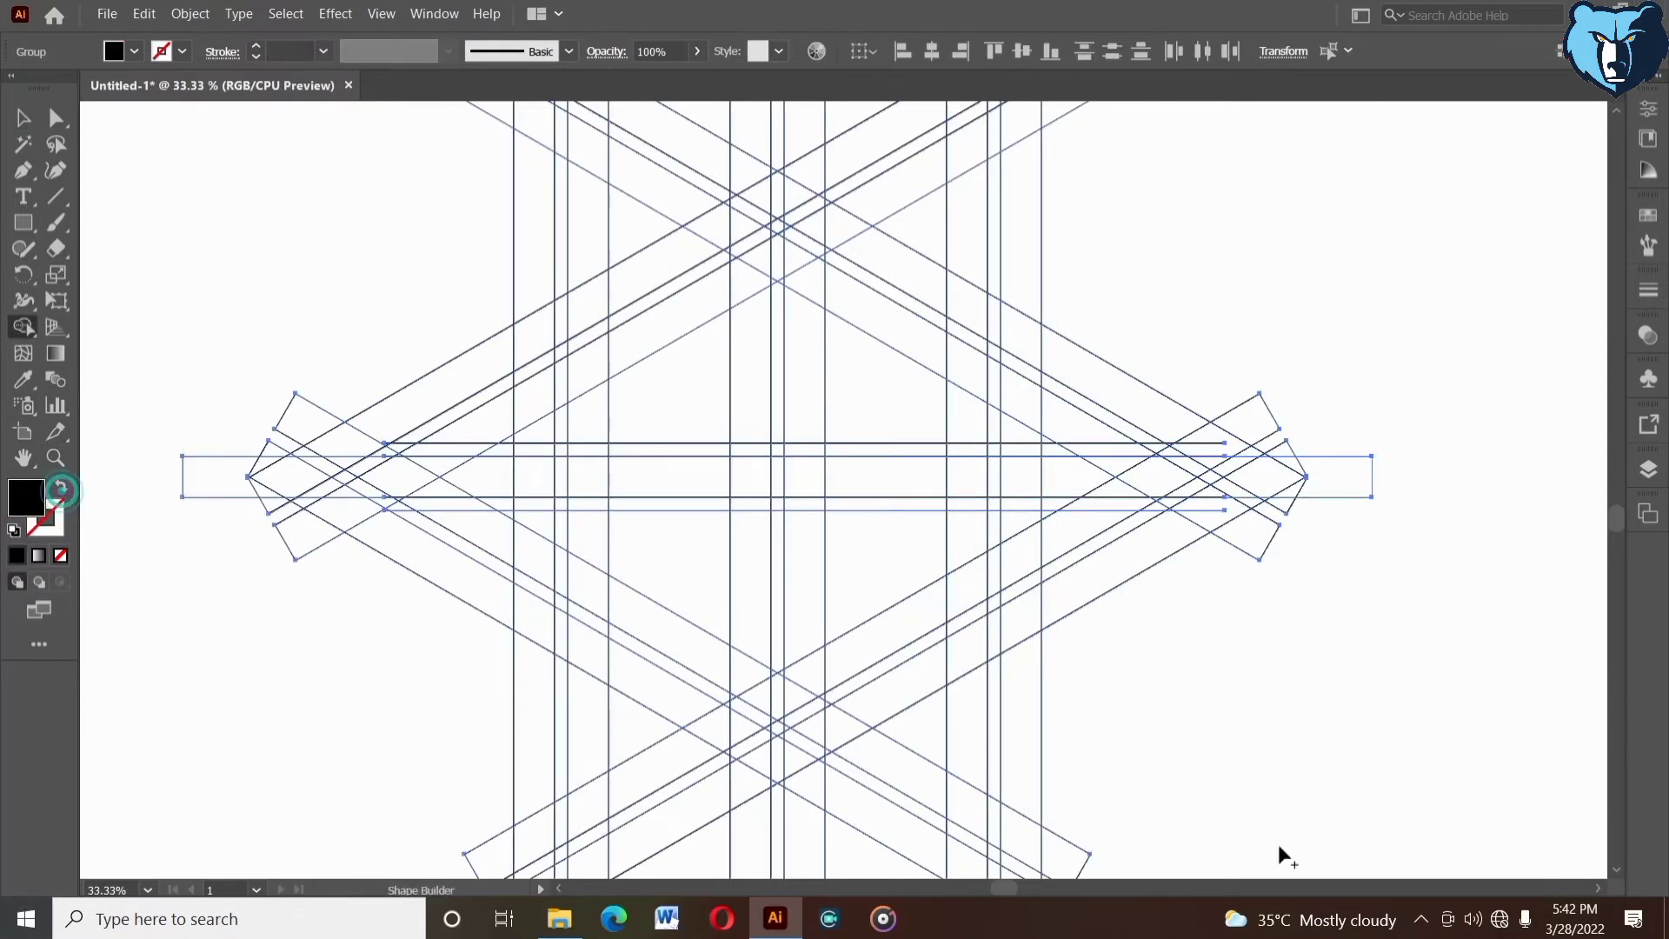
- Merge the grid segments of the outer hexagon's left, upper-left and upper-right sides into one black band with Shape Builder
left_click_drag(533, 378, 536, 424)
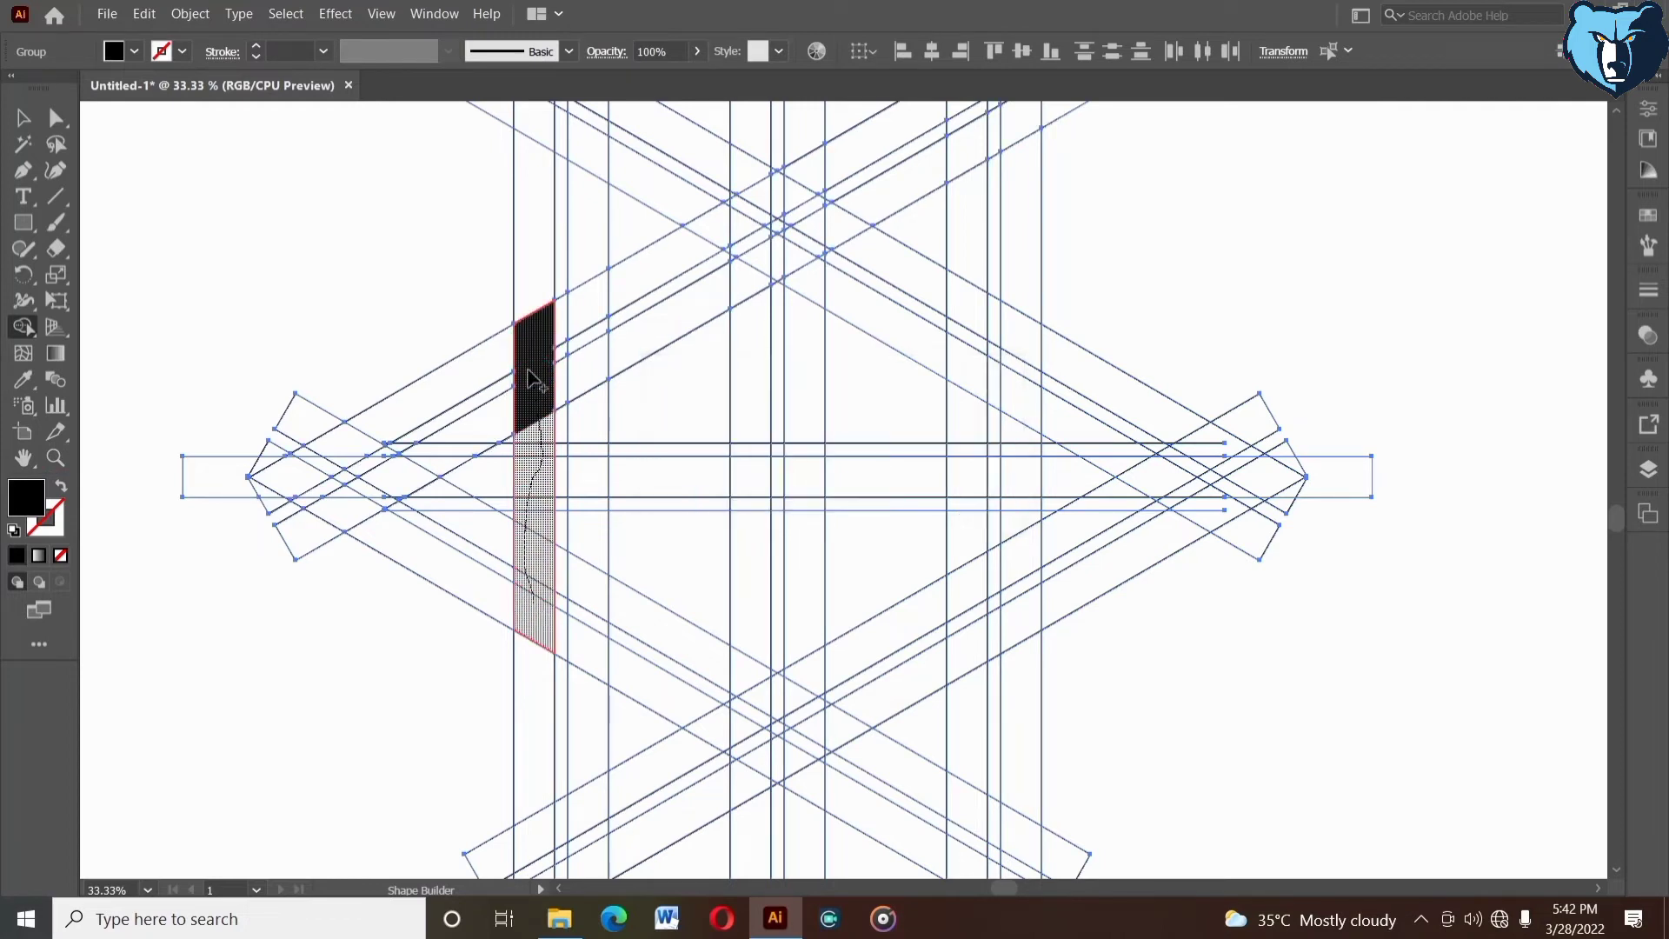
left_click_drag(532, 378, 533, 322)
left_click_drag(778, 194, 778, 194)
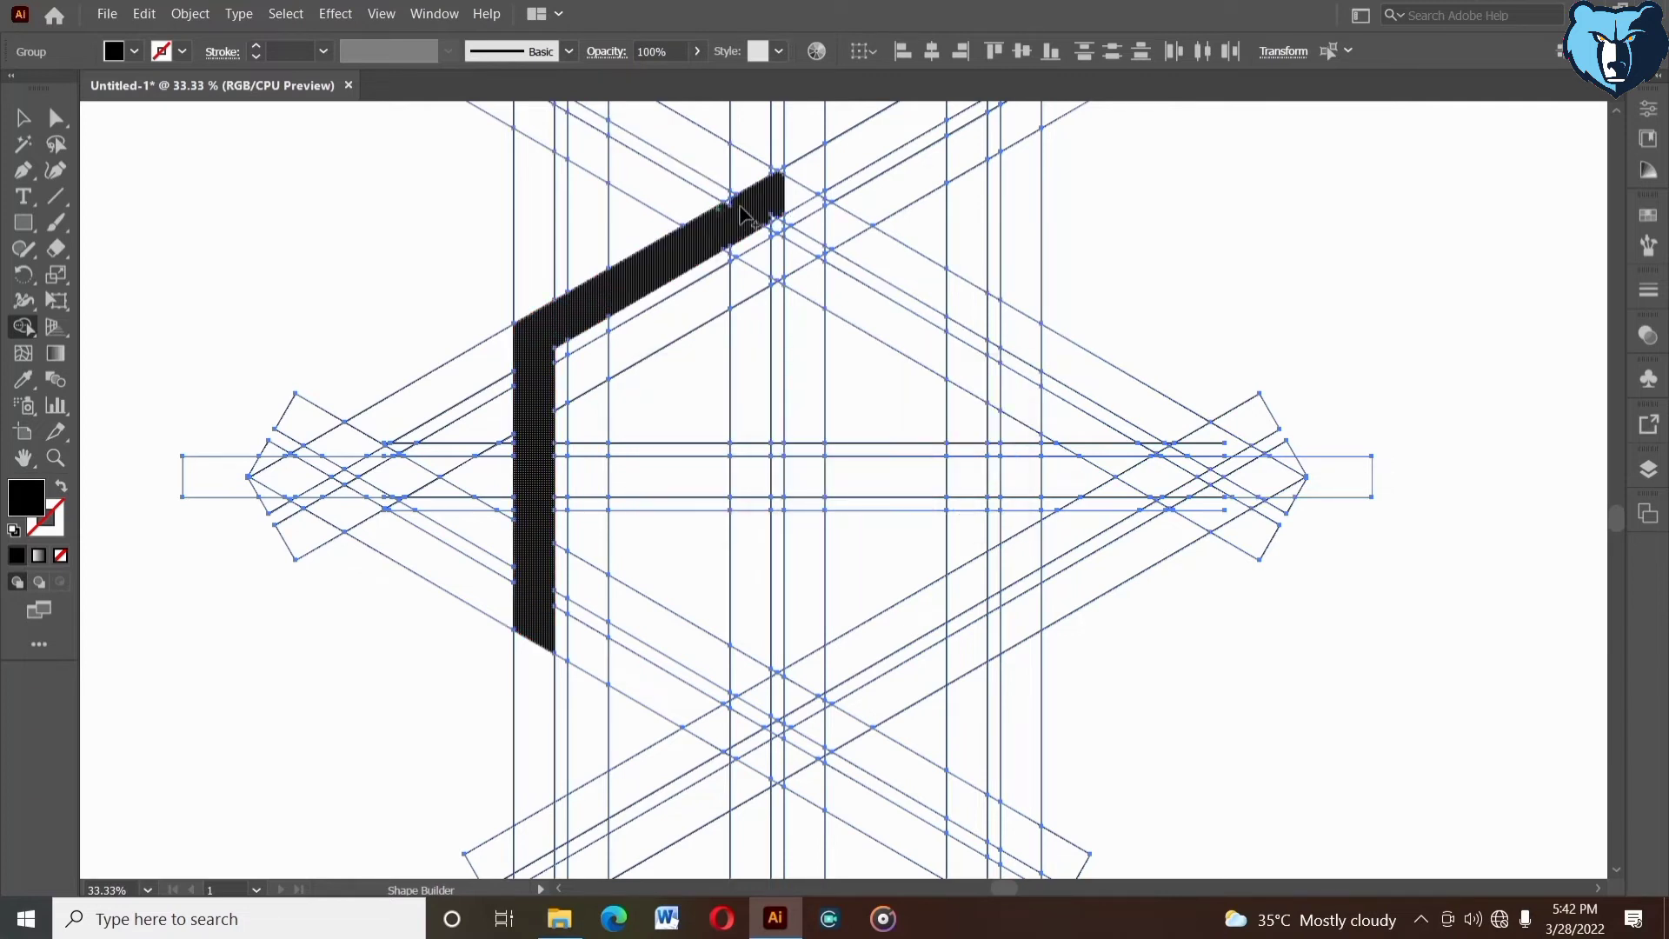
left_click(765, 217)
mouse_move(804, 230)
left_mouse_down()
mouse_move(774, 188)
mouse_move(1007, 325)
left_mouse_up()
left_click(822, 212)
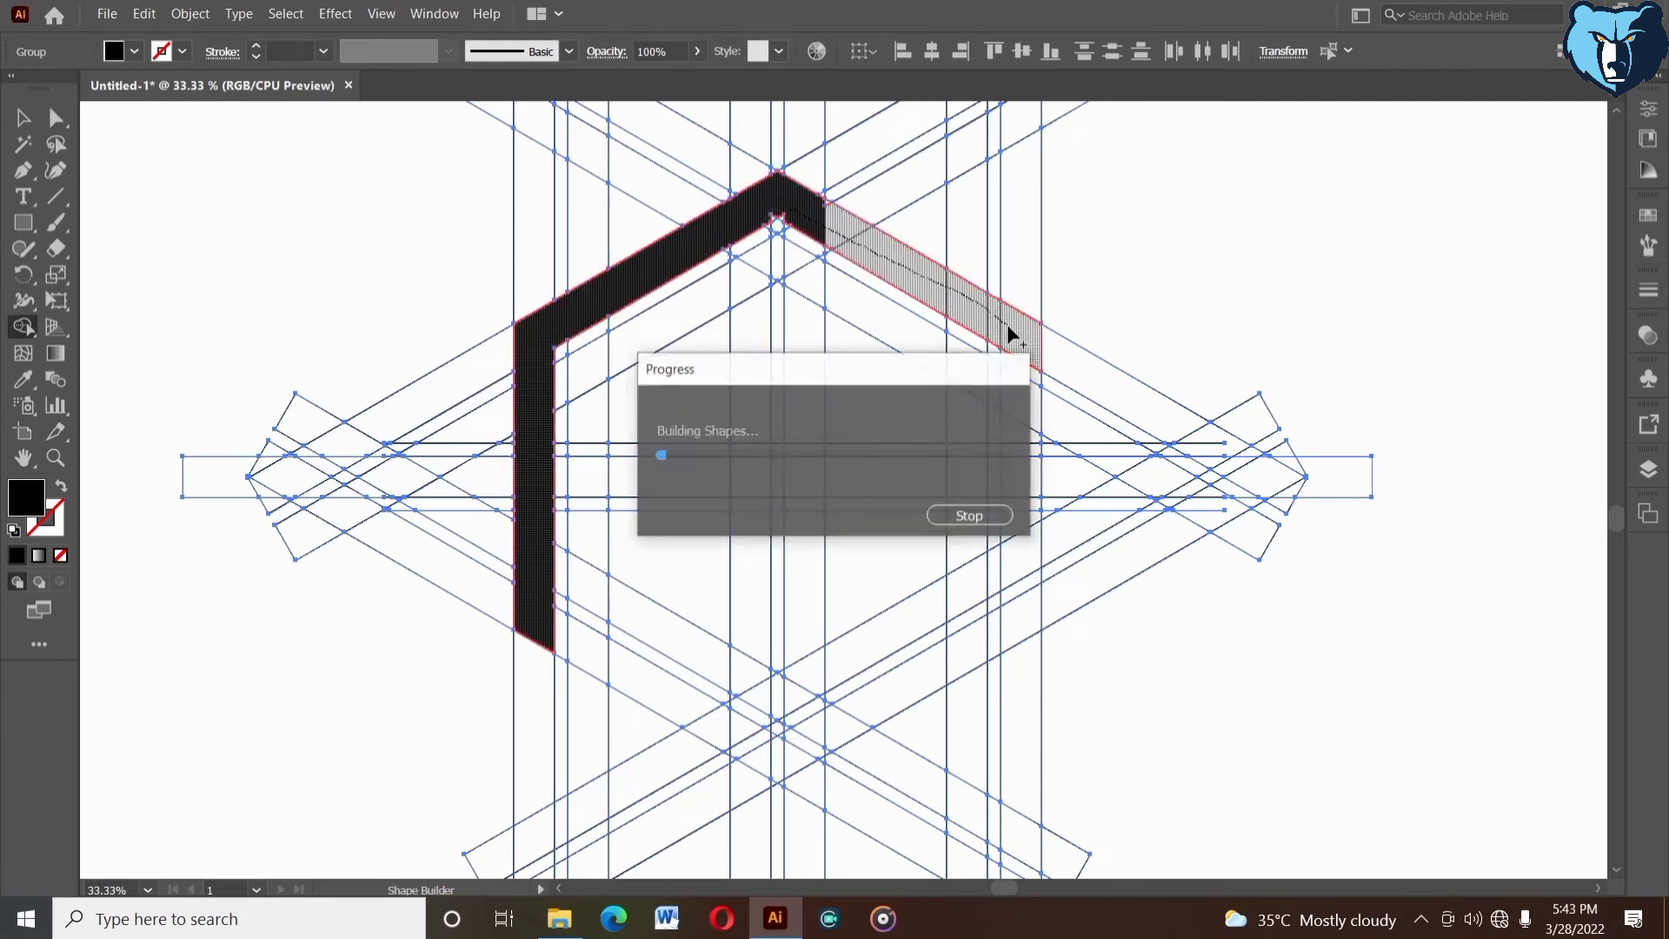
- Merge the hexagon's lower-left, lower-right and right sides into the black band to close the ring
left_click(538, 619)
mouse_move(612, 657)
left_mouse_down()
mouse_move(779, 753)
mouse_move(766, 761)
mouse_move(896, 678)
mouse_move(816, 741)
left_mouse_up()
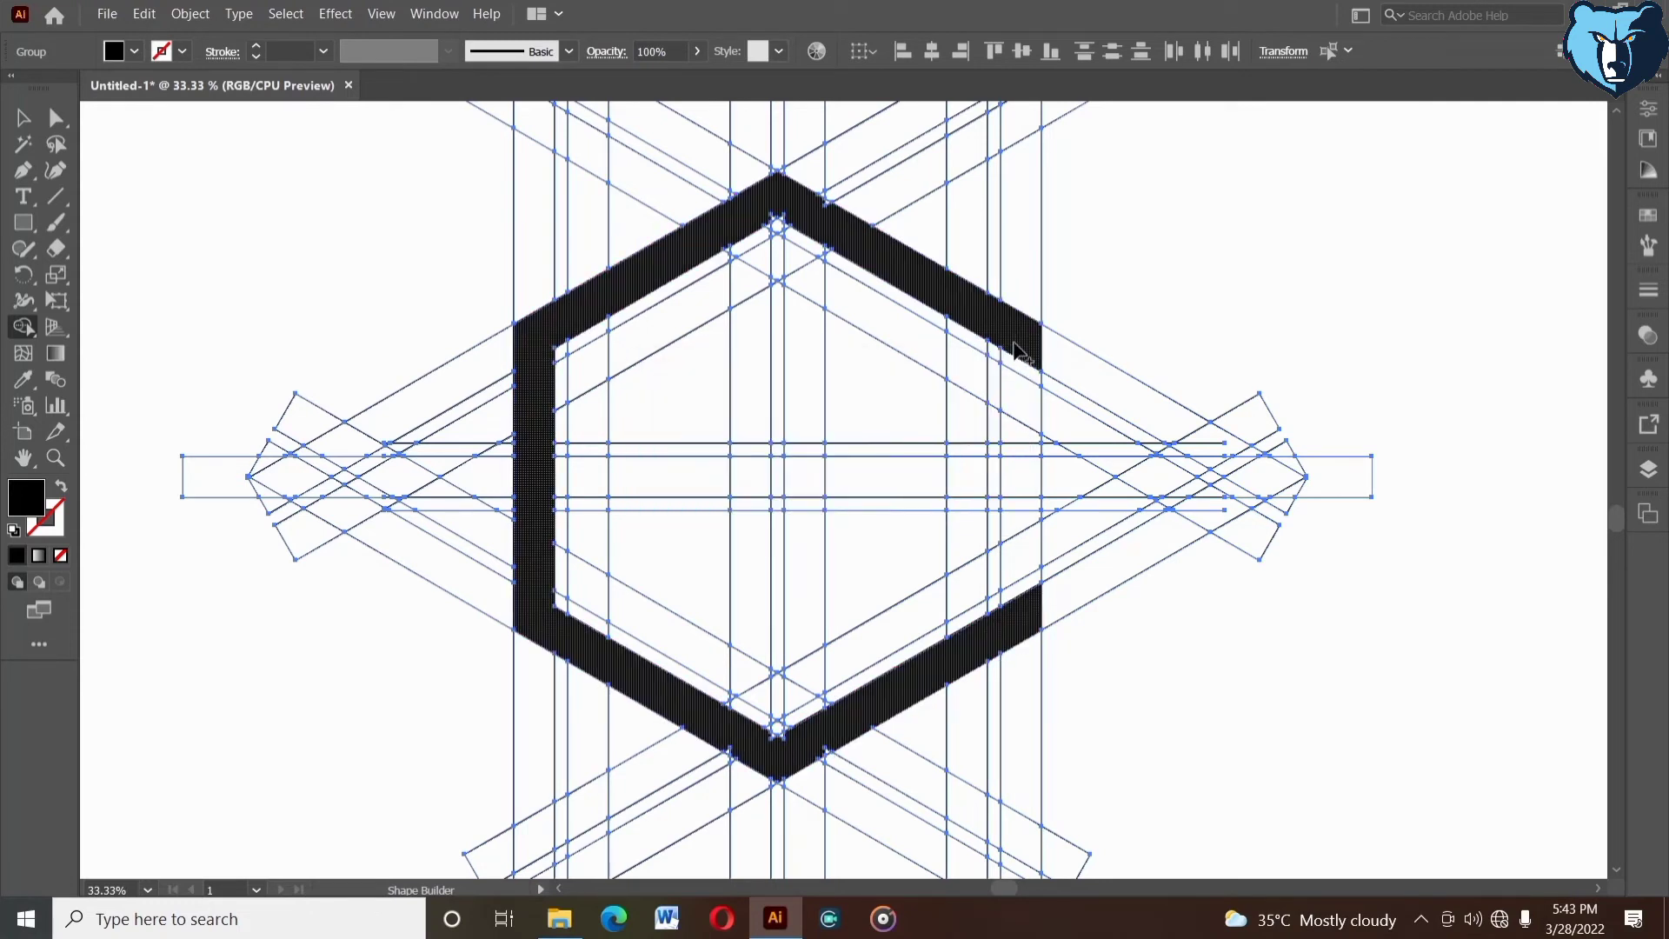
left_click_drag(1013, 343, 1013, 453)
left_click_drag(1024, 607, 1026, 610)
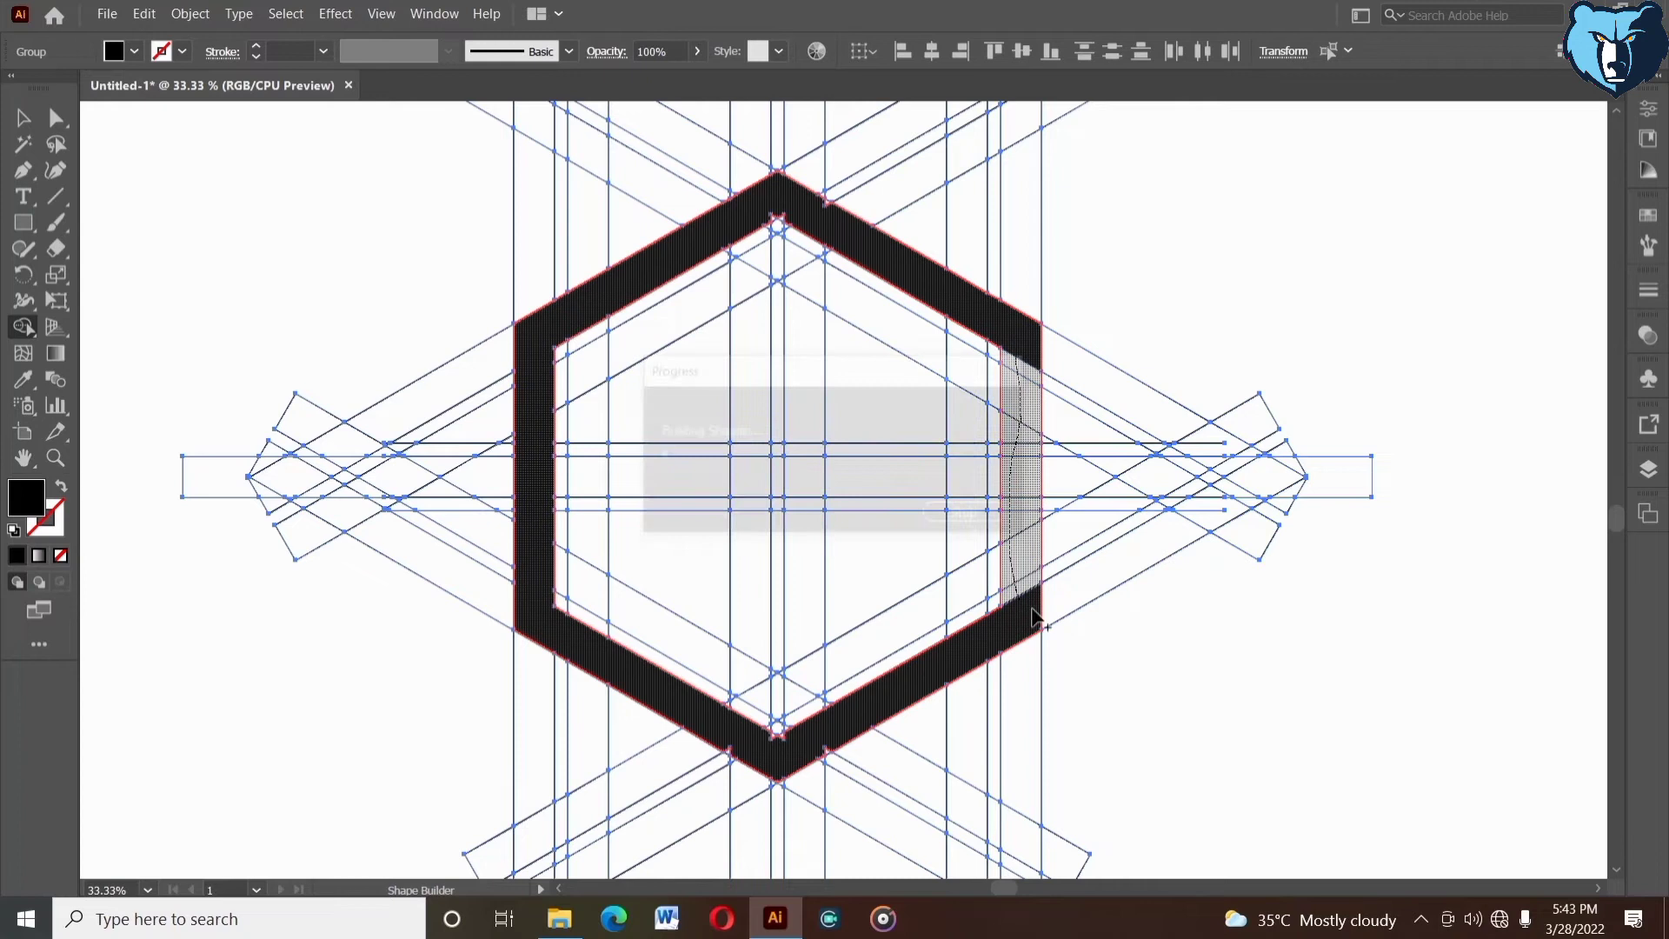
- Build the inner left half-hexagon as a black E-shaped letter, with its middle bar and split vertical stem, using Shape Builder
scroll(1512, 861, "up", 1)
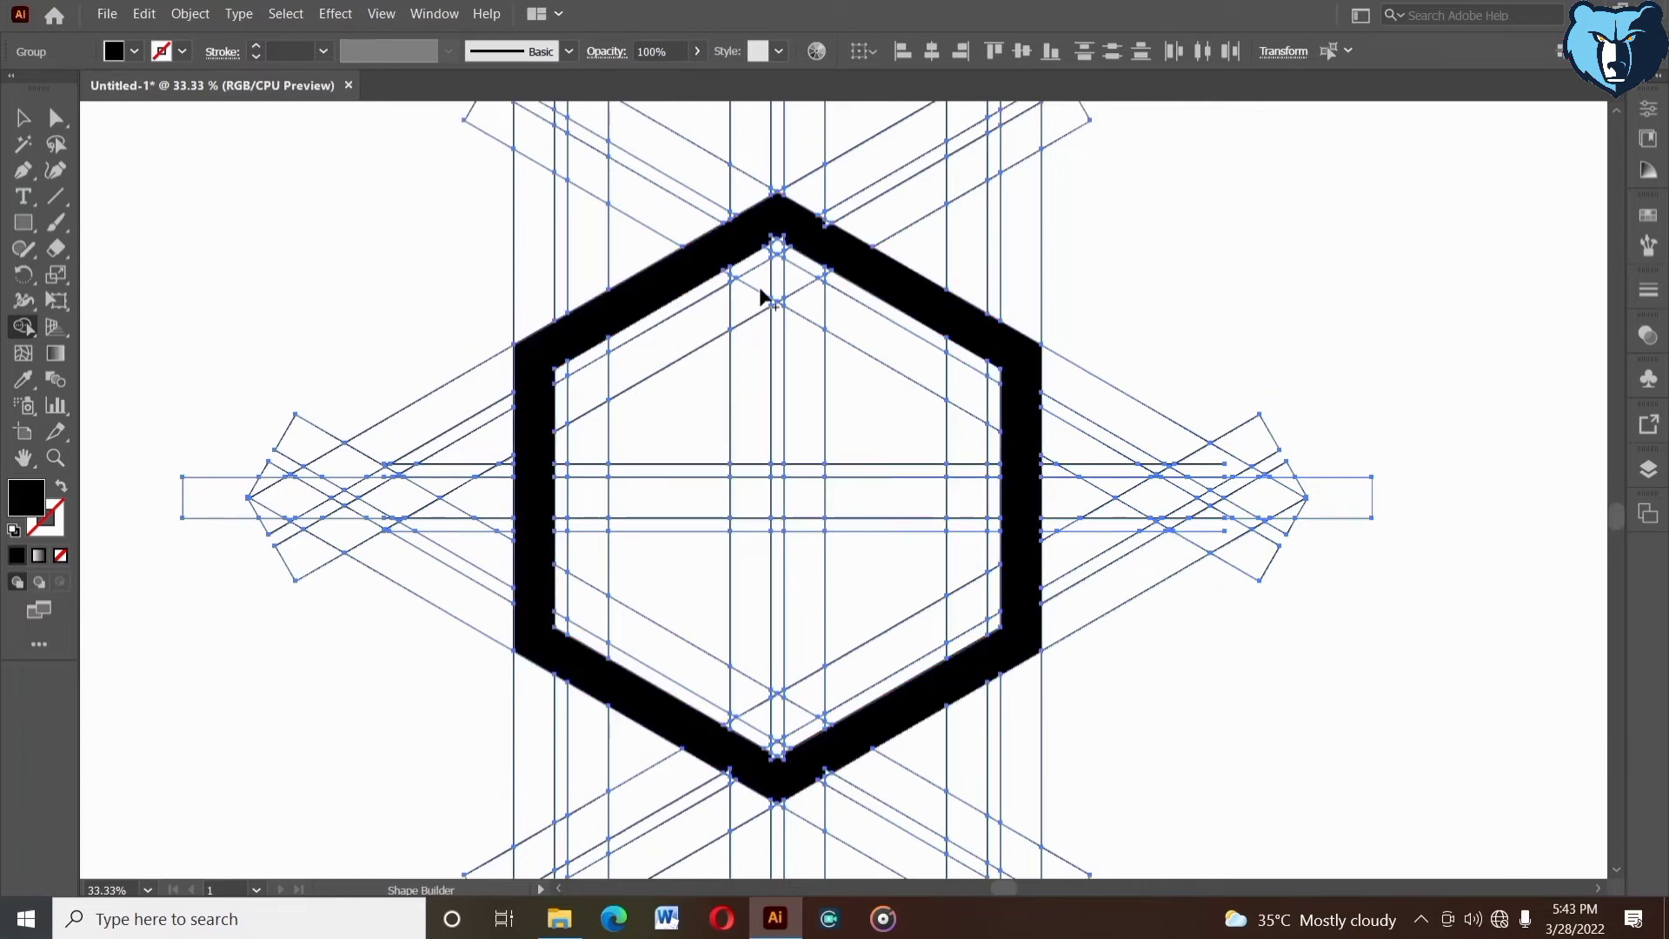
mouse_move(754, 341)
left_mouse_down()
mouse_move(740, 305)
mouse_move(622, 369)
mouse_move(590, 484)
left_mouse_up()
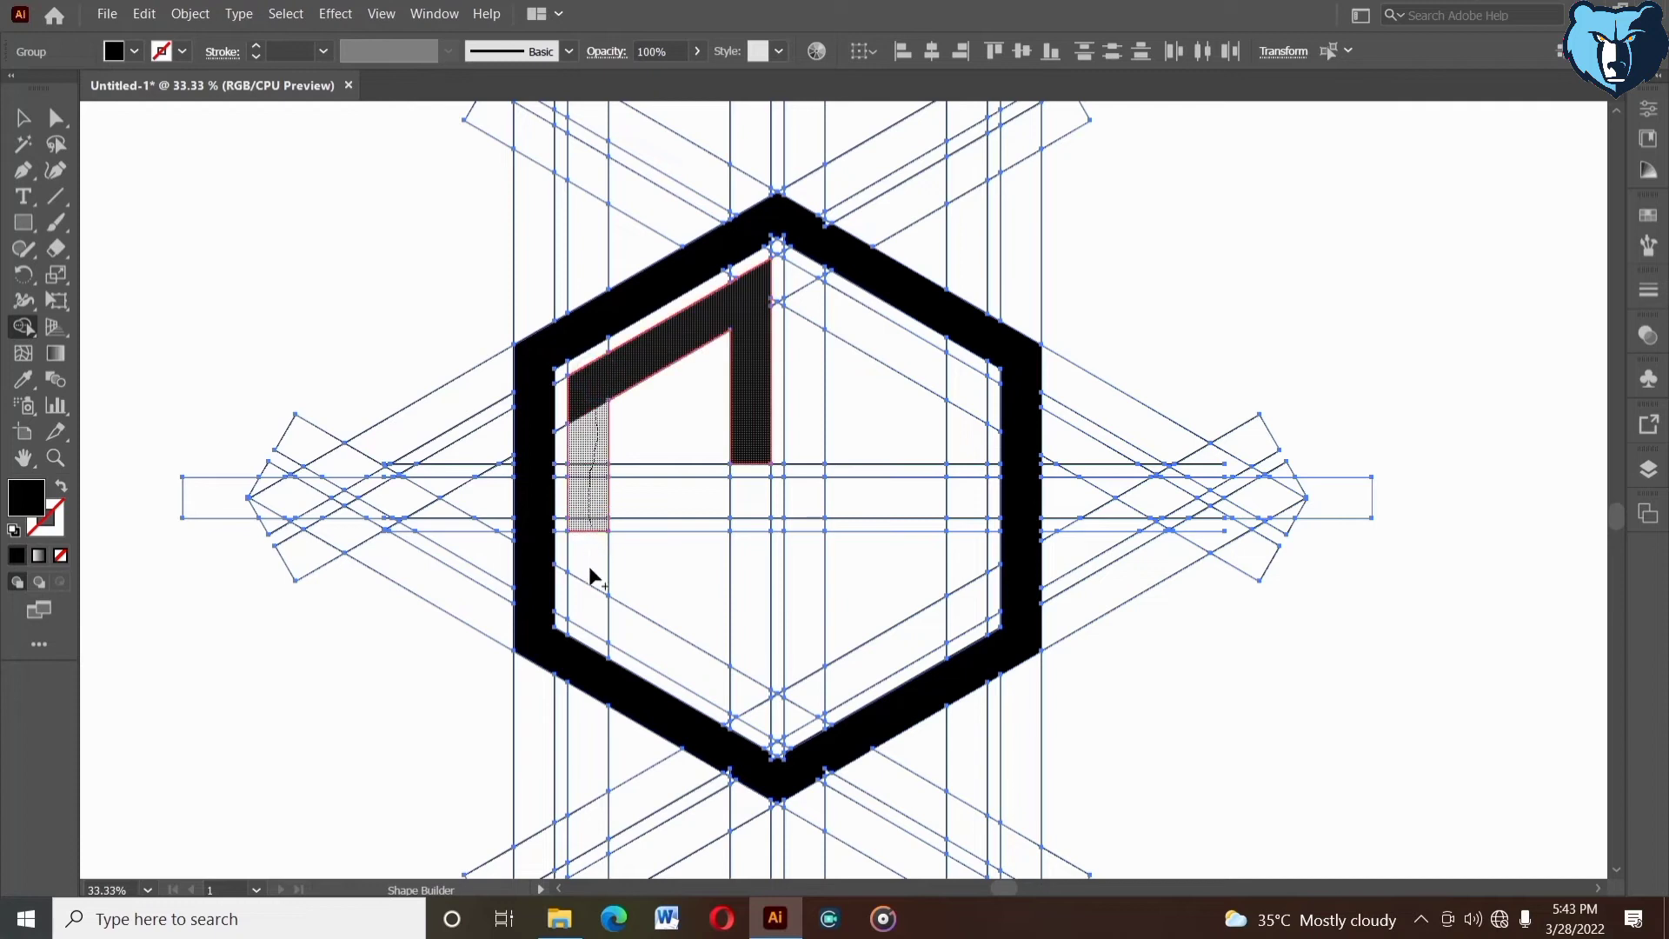
left_click_drag(596, 603, 700, 674)
left_click_drag(594, 499, 750, 497)
mouse_move(733, 648)
left_mouse_down()
mouse_move(718, 692)
mouse_move(693, 678)
mouse_move(749, 694)
mouse_move(753, 670)
mouse_move(754, 696)
left_mouse_up()
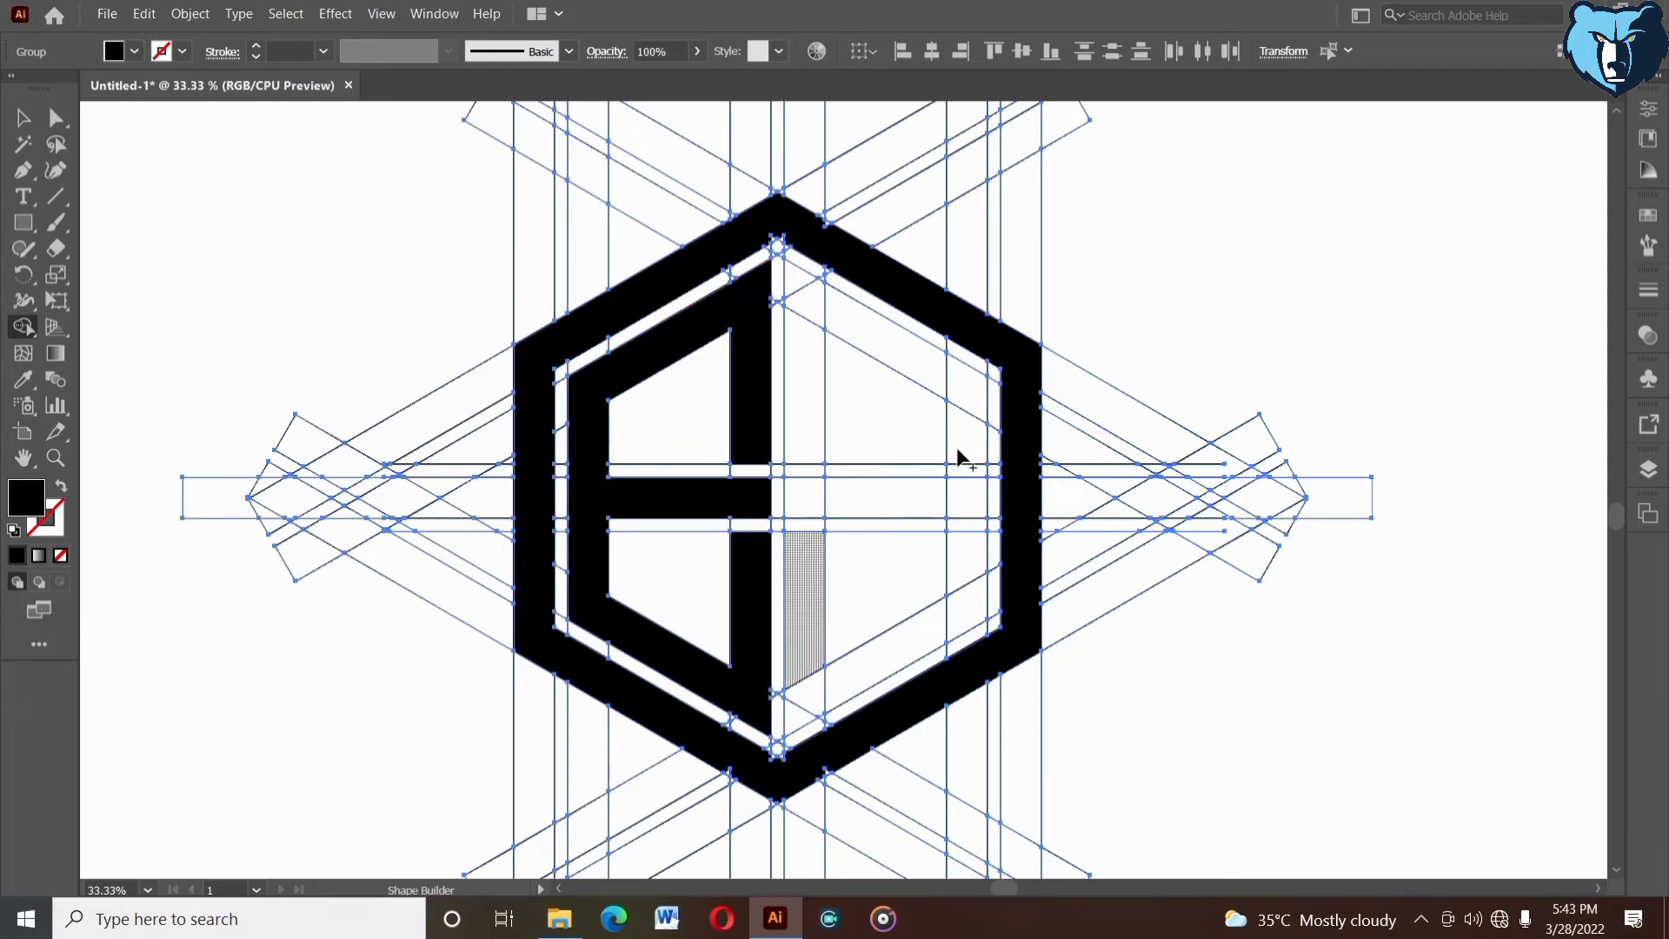
- Build the inner right half-hexagon as a black band with a gap in its outer vertical side, using Shape Builder
left_click(963, 405)
left_click_drag(797, 279, 836, 315)
left_click_drag(932, 371, 958, 383)
mouse_move(801, 315)
left_mouse_down()
mouse_move(808, 417)
mouse_move(795, 705)
mouse_move(951, 614)
mouse_move(942, 626)
mouse_move(962, 545)
left_mouse_up()
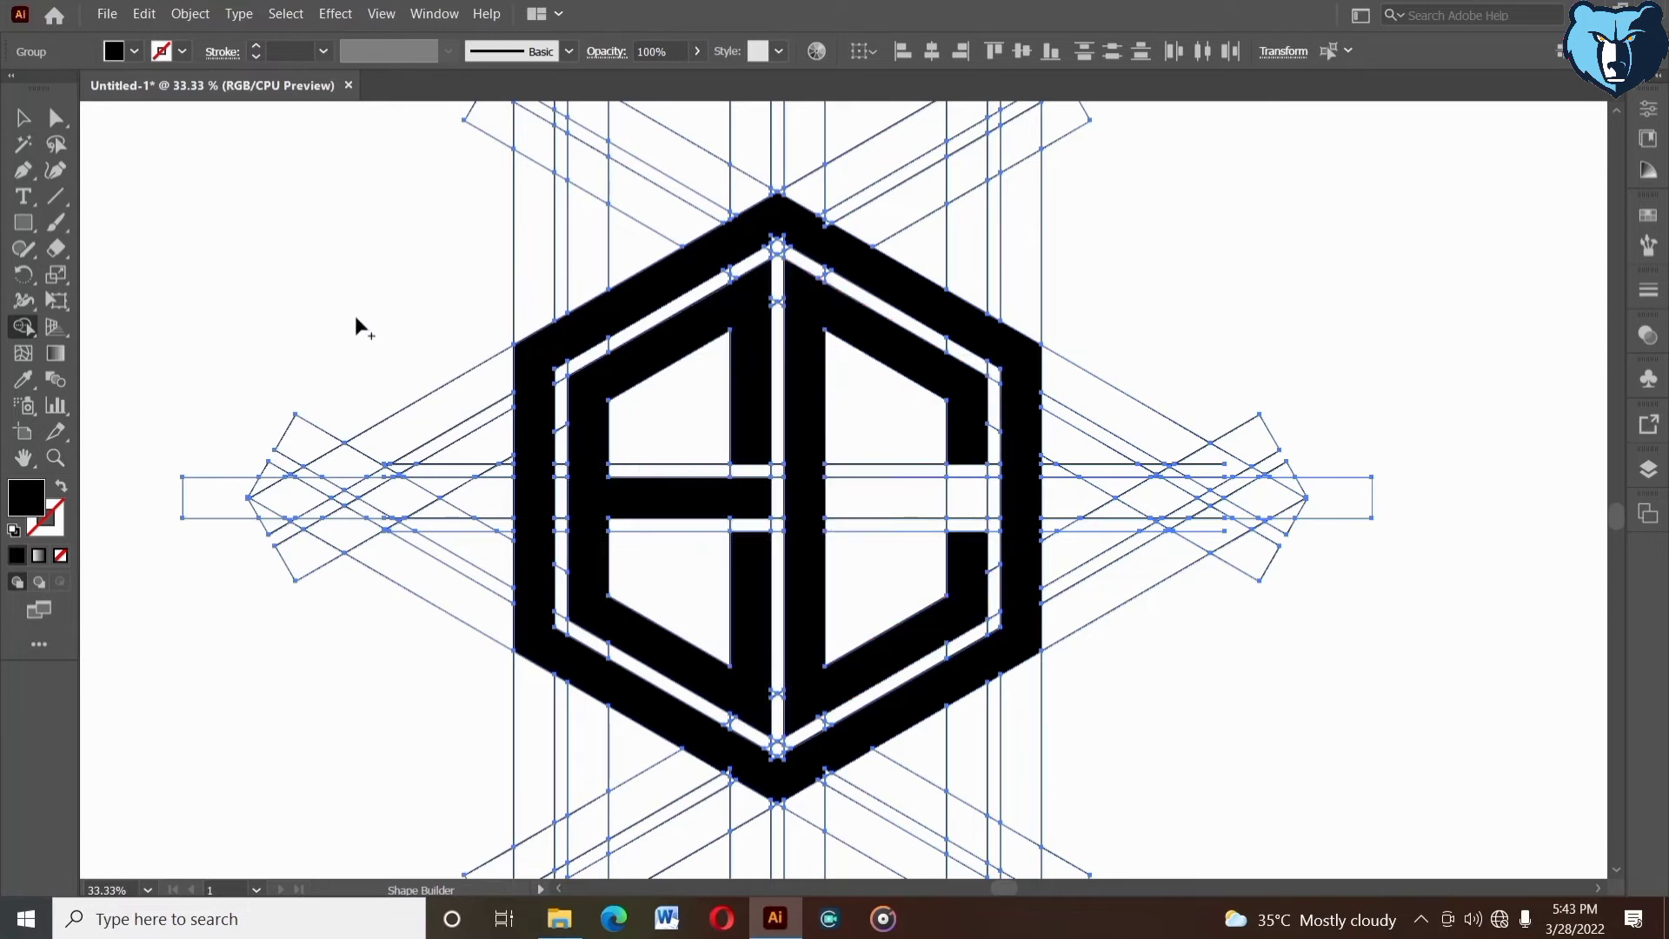
- Merge the leftover slivers at the outer hexagon's top corner into the black band with Shape Builder
left_click(55, 458)
left_click_drag(735, 169, 864, 315)
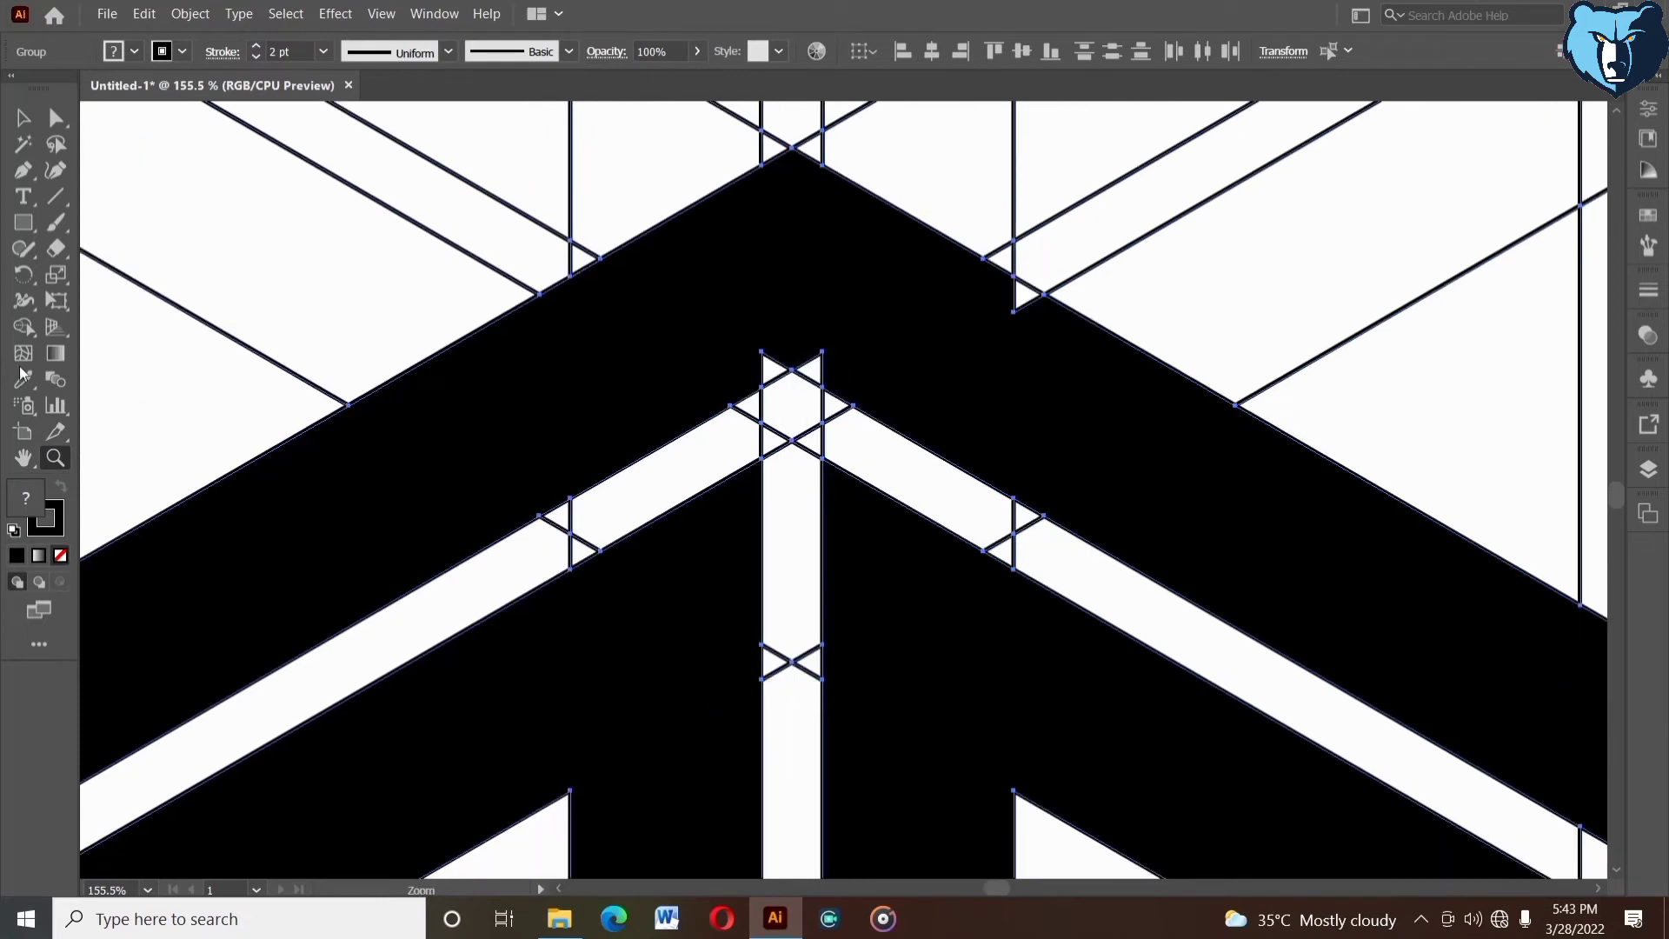
left_click(21, 330)
mouse_move(784, 341)
left_mouse_down()
mouse_move(759, 370)
mouse_move(821, 371)
left_mouse_up()
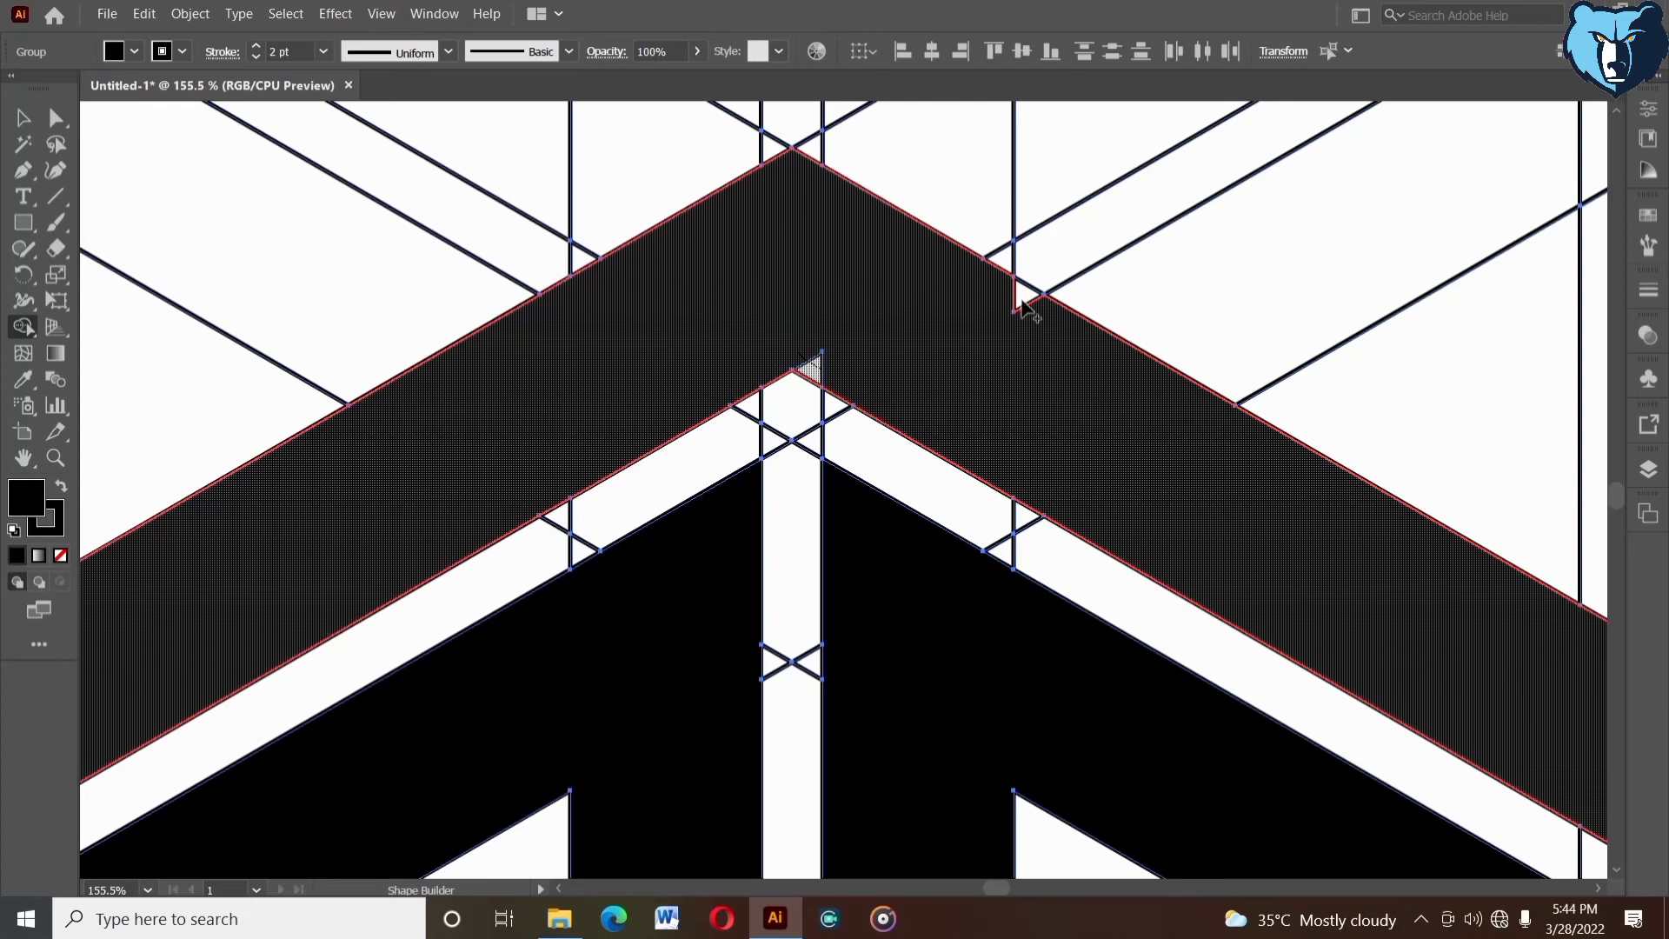
left_click_drag(996, 284, 1030, 301)
- Merge the leftover slivers at the outer hexagon's bottom corner into the black band with Shape Builder
left_click_drag(953, 568, 959, 470)
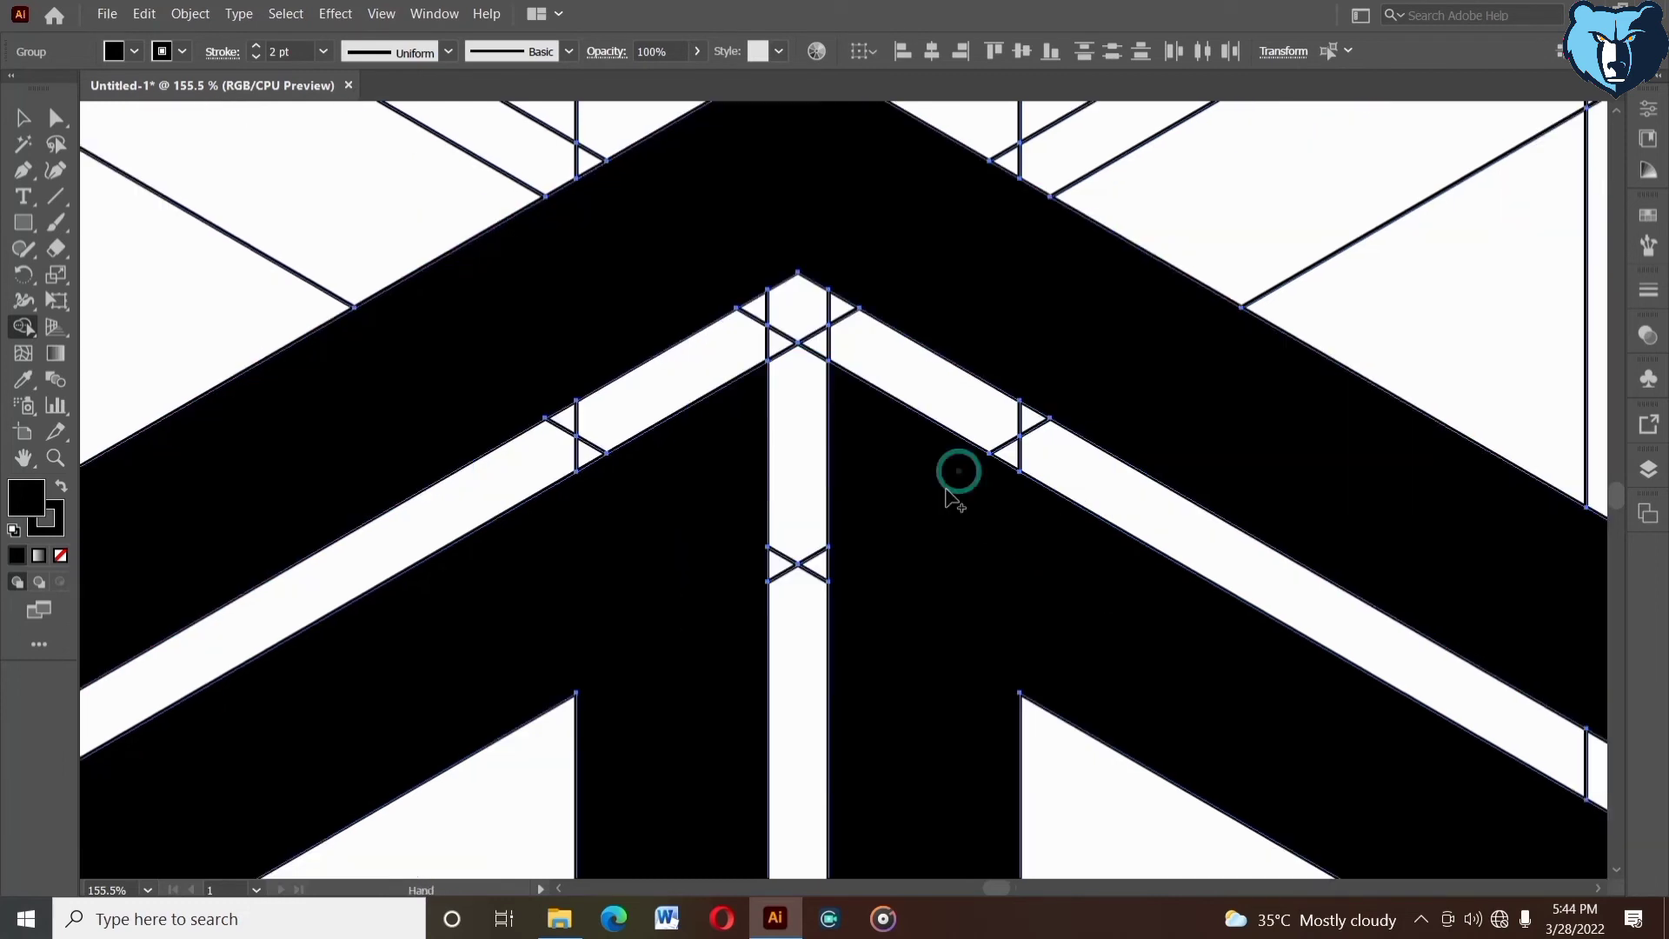
left_click_drag(928, 592, 945, 316)
left_click_drag(913, 678, 942, 339)
left_click_drag(889, 660, 915, 383)
left_click_drag(929, 697, 951, 350)
mouse_move(895, 727)
left_mouse_down()
mouse_move(927, 402)
mouse_move(897, 574)
mouse_move(894, 557)
left_mouse_up()
left_click_drag(664, 553, 694, 573)
mouse_move(887, 483)
left_mouse_down()
mouse_move(846, 505)
mouse_move(857, 488)
mouse_move(926, 500)
mouse_move(950, 484)
mouse_move(1156, 551)
left_mouse_up()
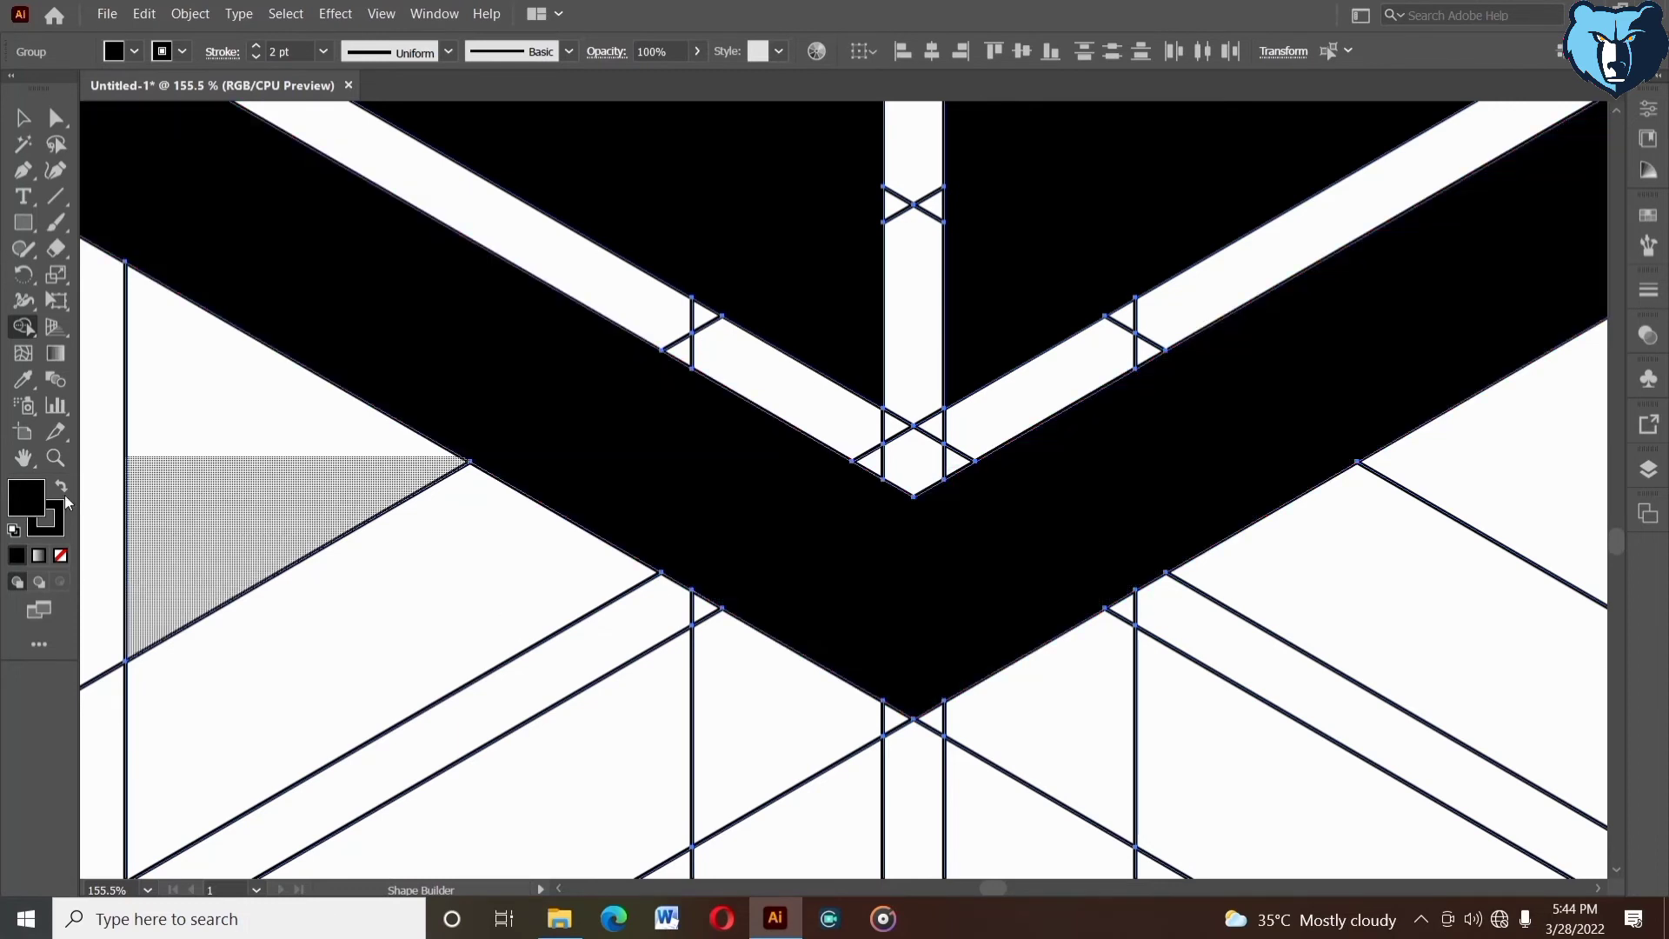
- Select all the artwork and merge the thin strips bordering the C-shaped letter's gap into its two ends with Shape Builder
left_click(54, 457)
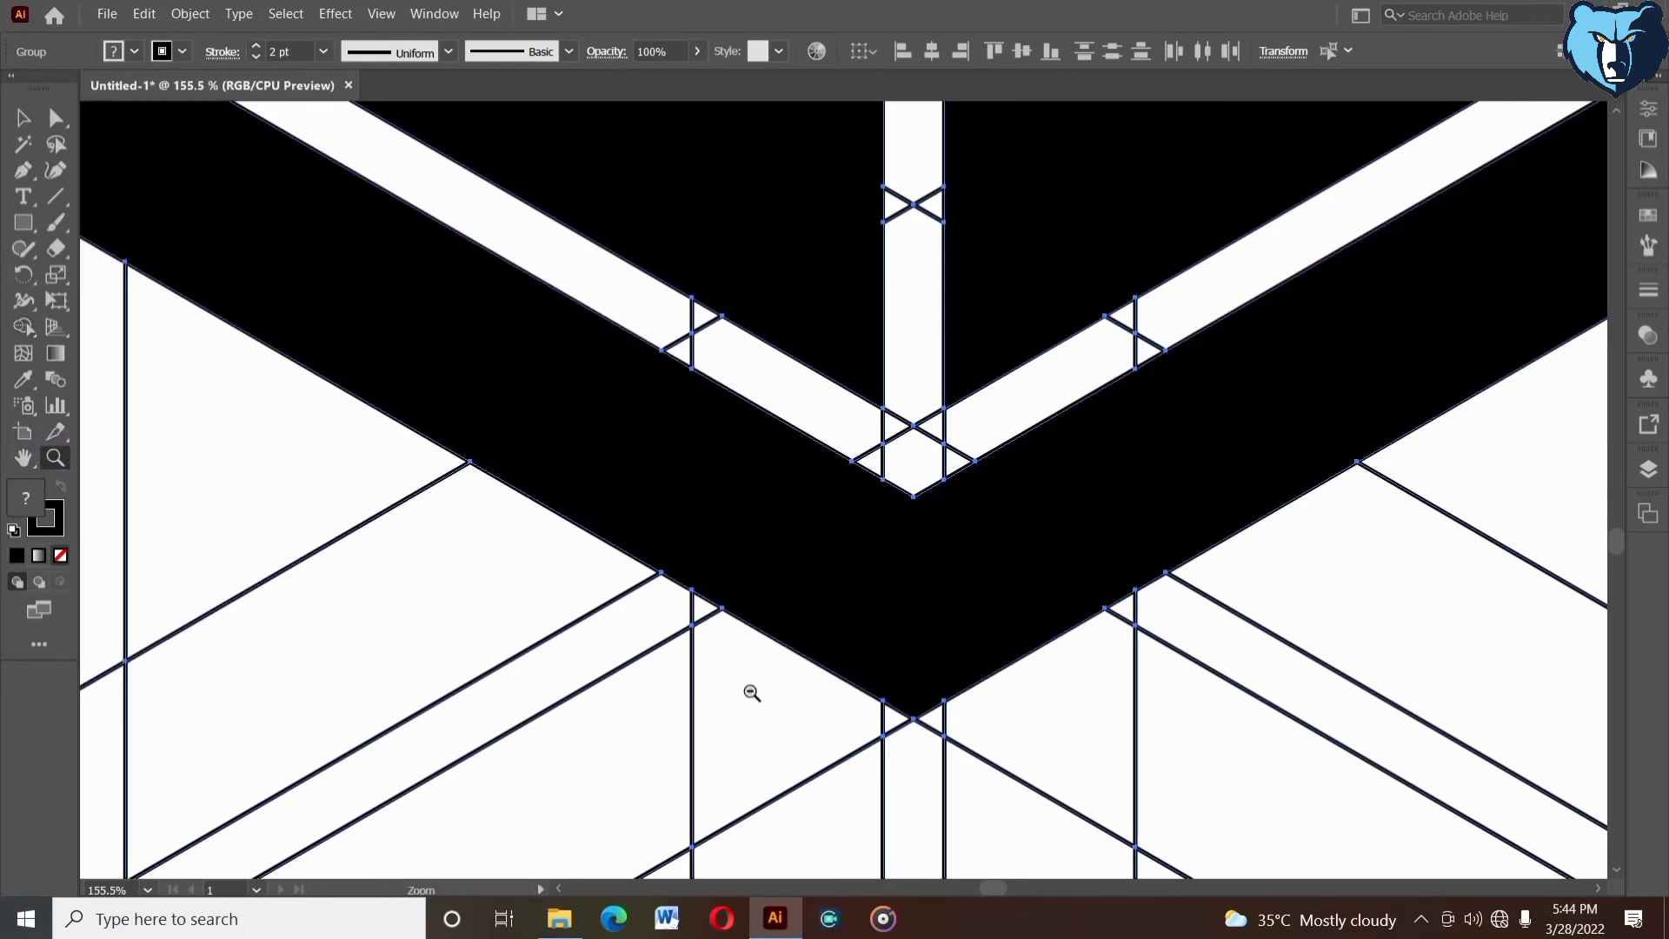
left_click(751, 693, "alt")
left_click(857, 577, "alt")
left_click(939, 393, "alt")
left_click_drag(946, 261, 816, 732)
left_click(23, 117)
left_click(348, 223)
left_click_drag(488, 203, 1349, 687)
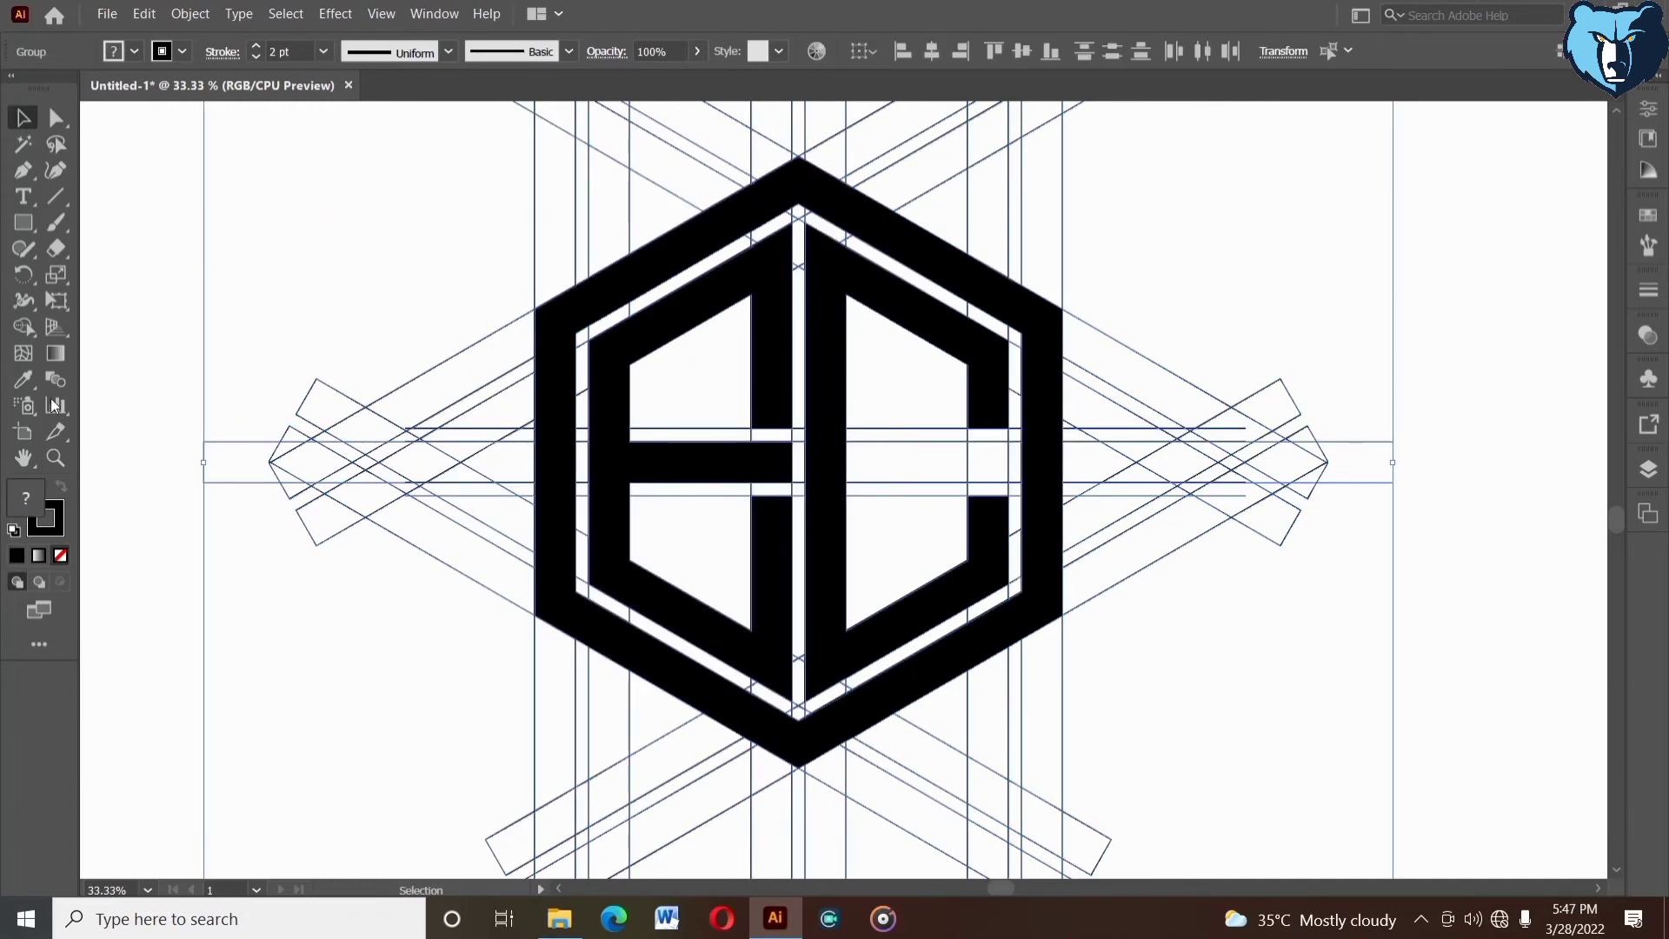
left_click(24, 329)
left_click_drag(975, 420, 977, 469)
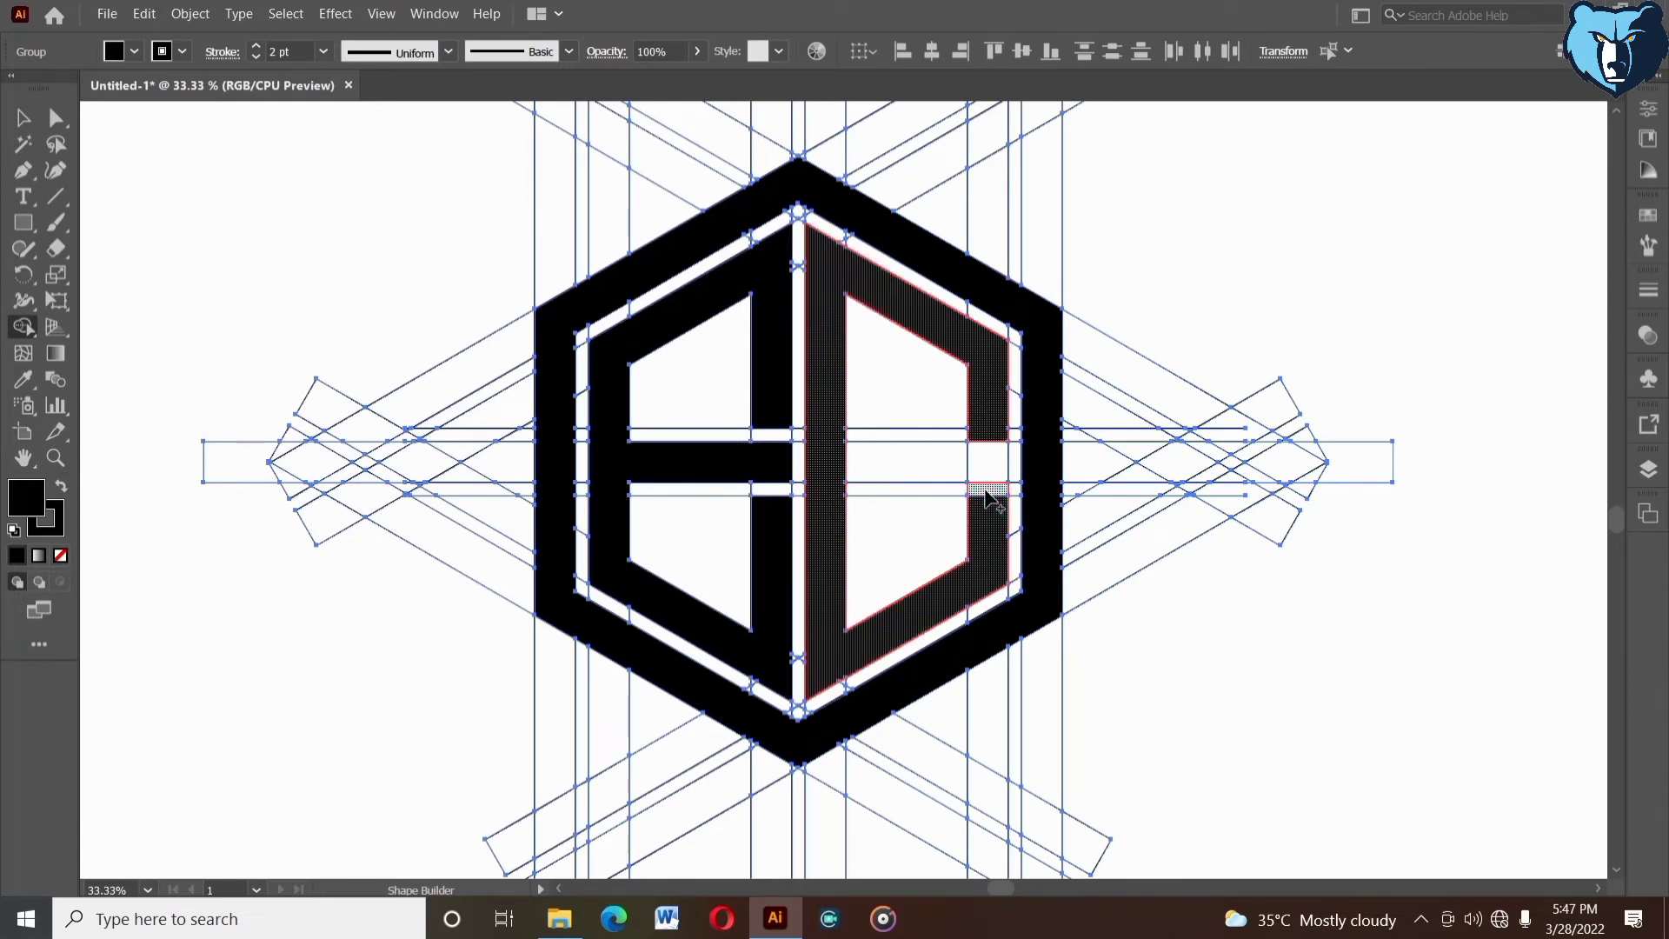
- Ungroup the nested artwork groups containing the outer hexagon band several times
left_click(23, 117)
left_click(359, 261)
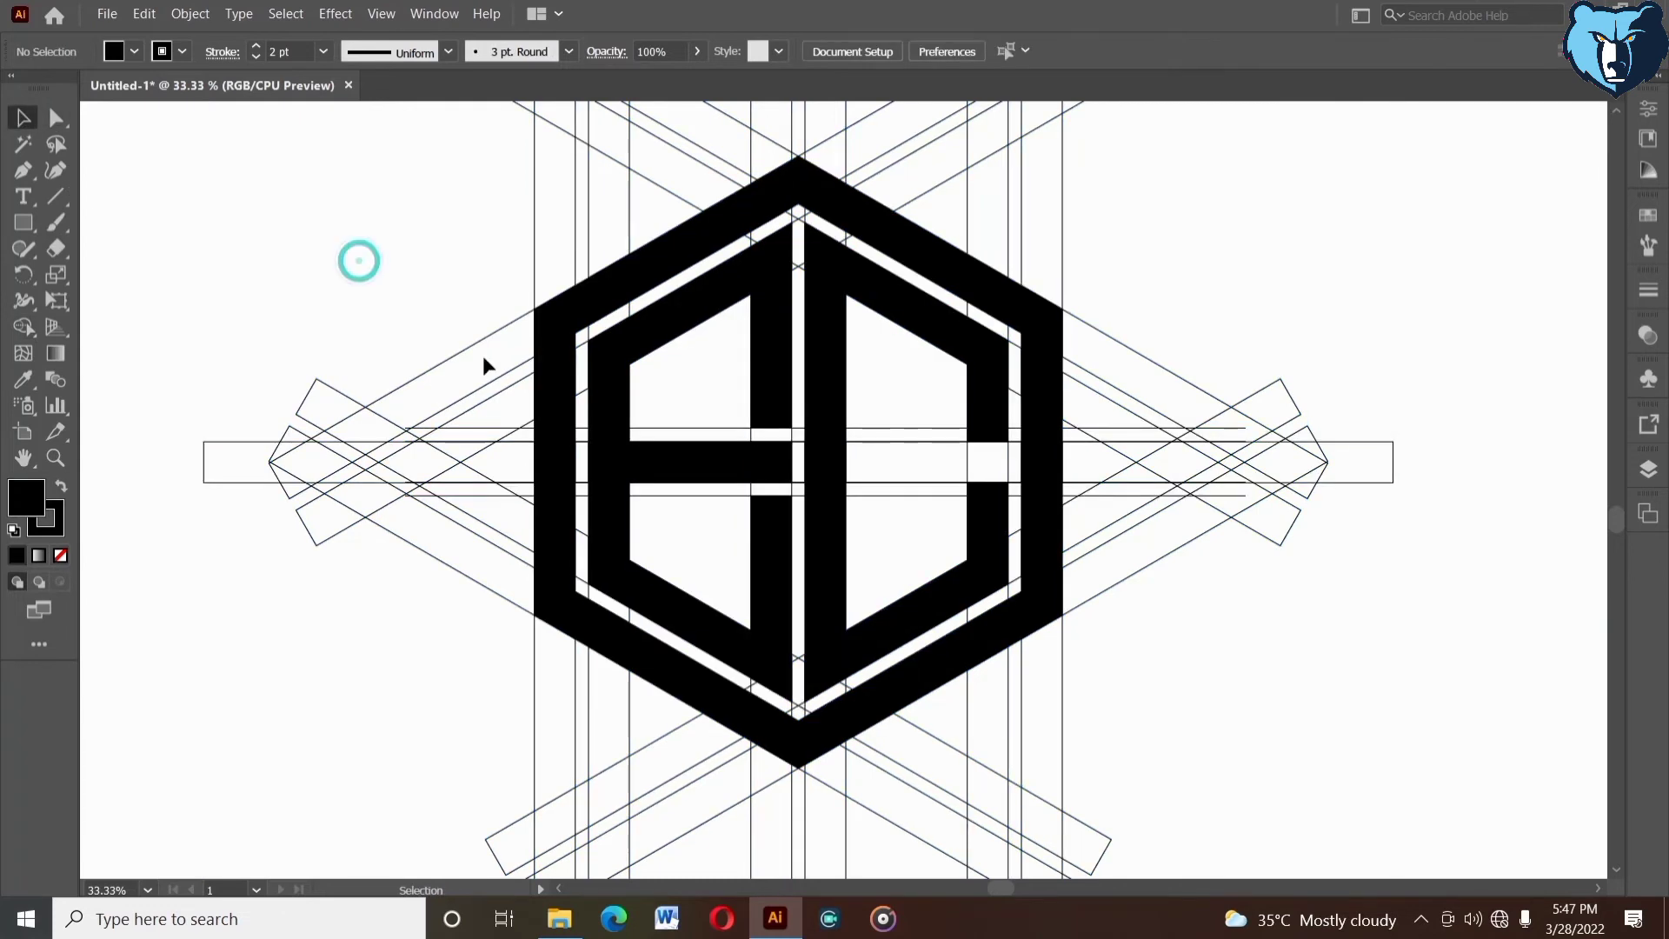
left_click(558, 359)
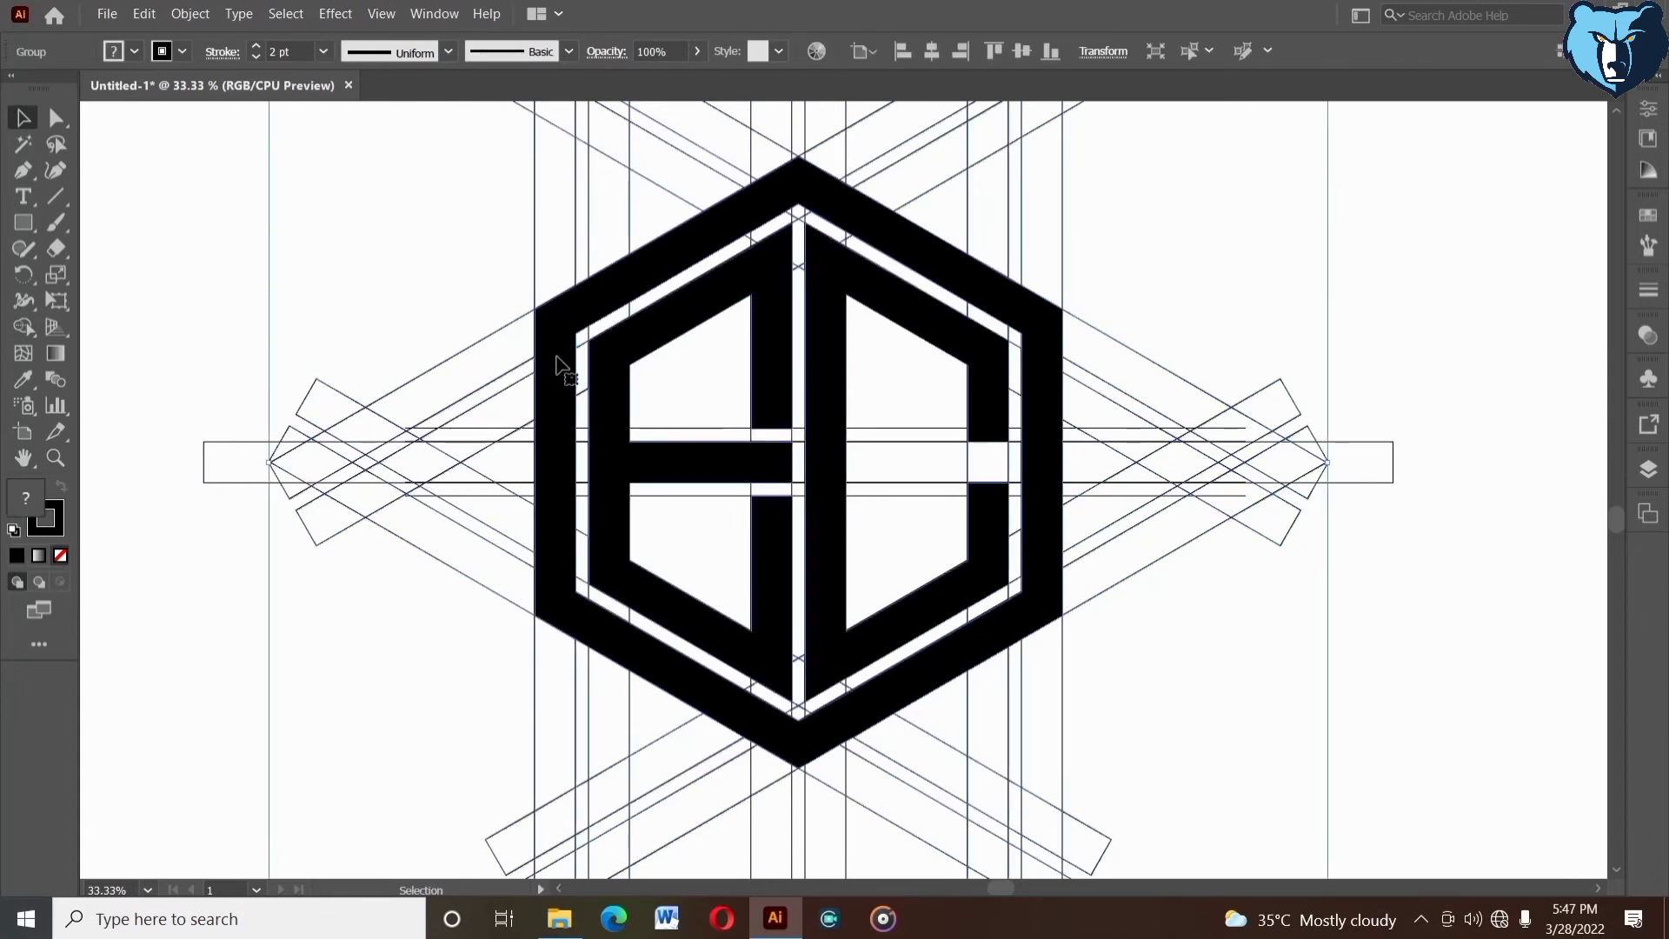
right_click(404, 240)
left_click(451, 386)
left_click(453, 283)
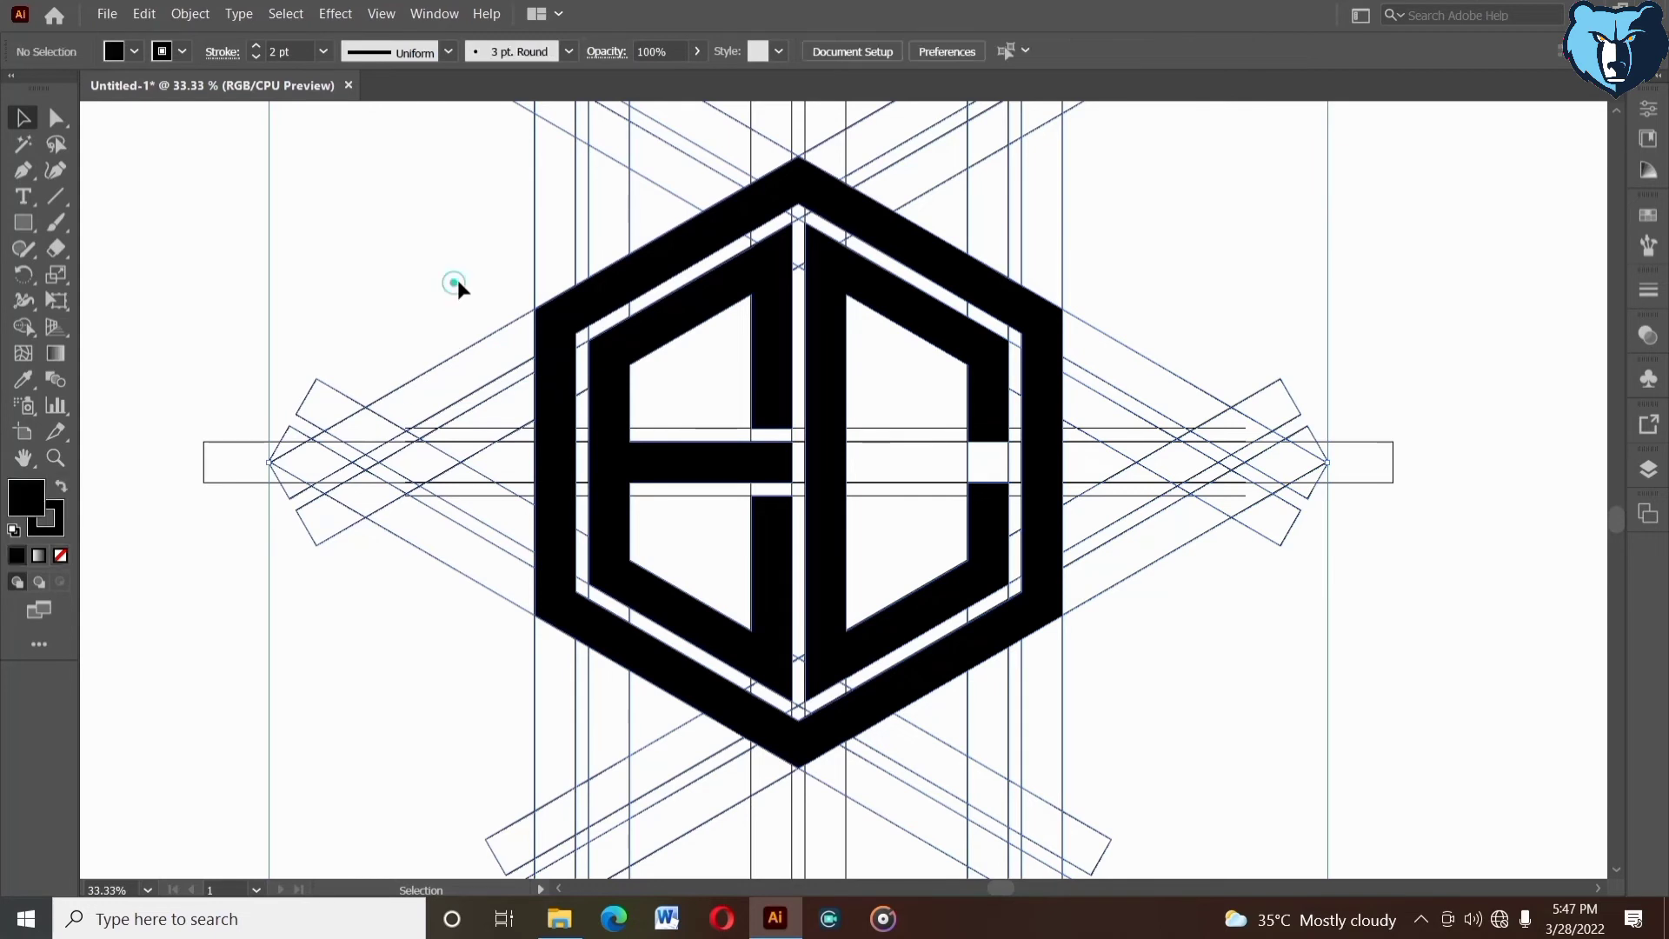
left_click(548, 361)
right_click(548, 360)
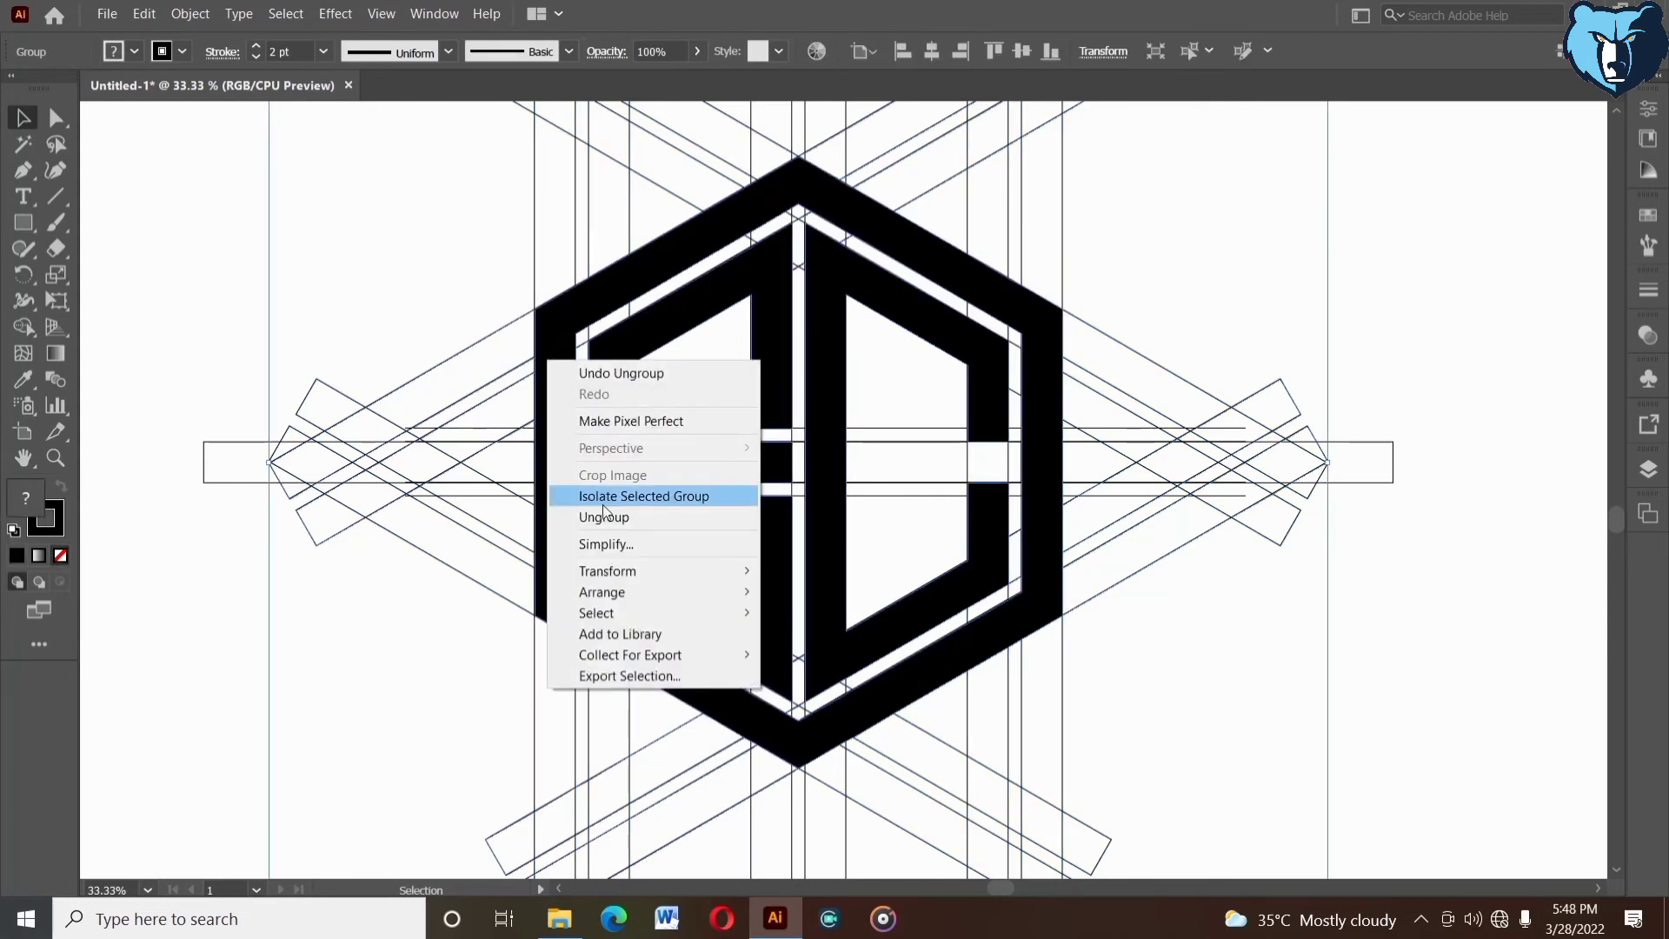
left_click(604, 517)
left_click(448, 271)
left_click(549, 342)
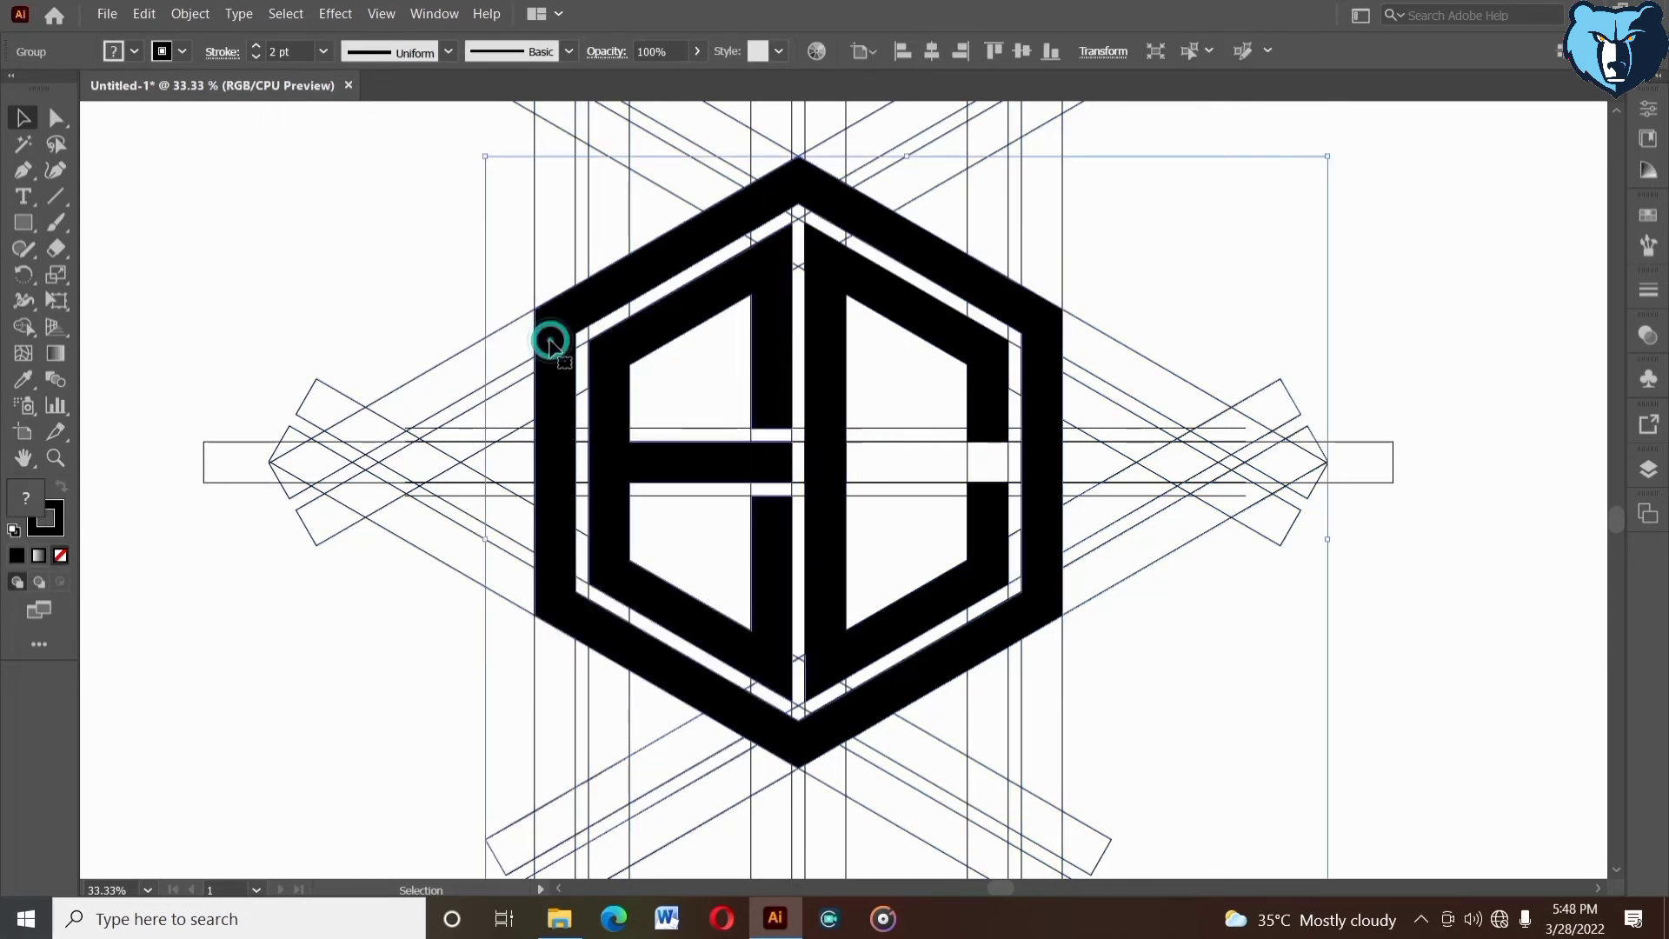
right_click(549, 342)
left_click(609, 497)
left_click(444, 315)
left_click(550, 385)
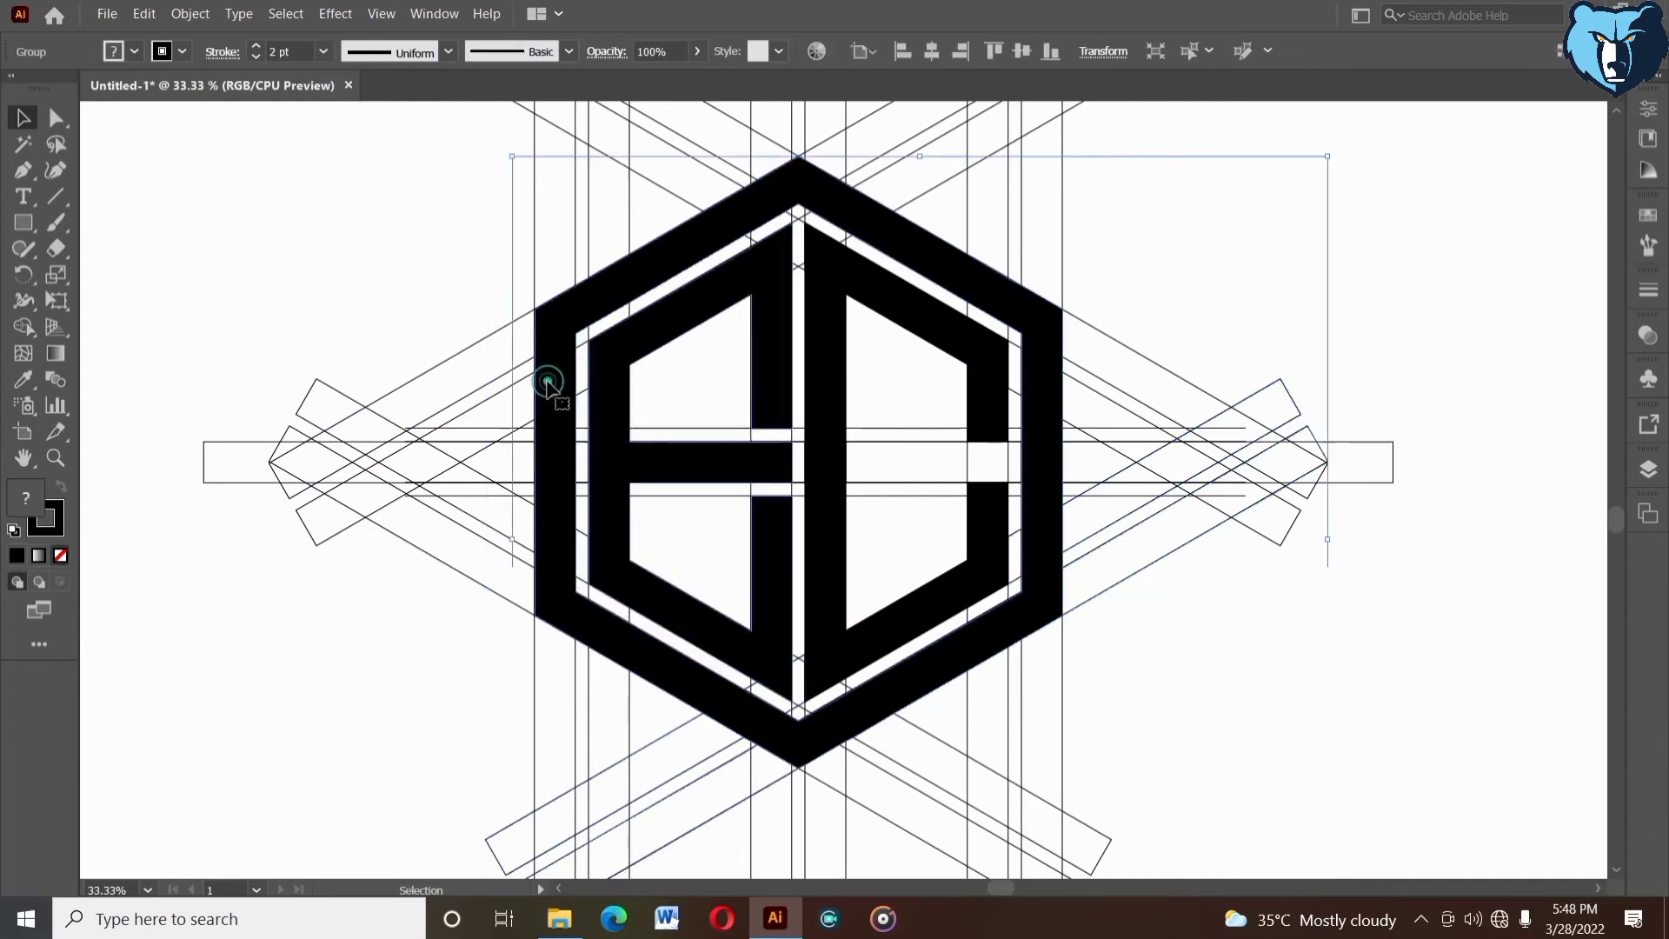
left_click(606, 413)
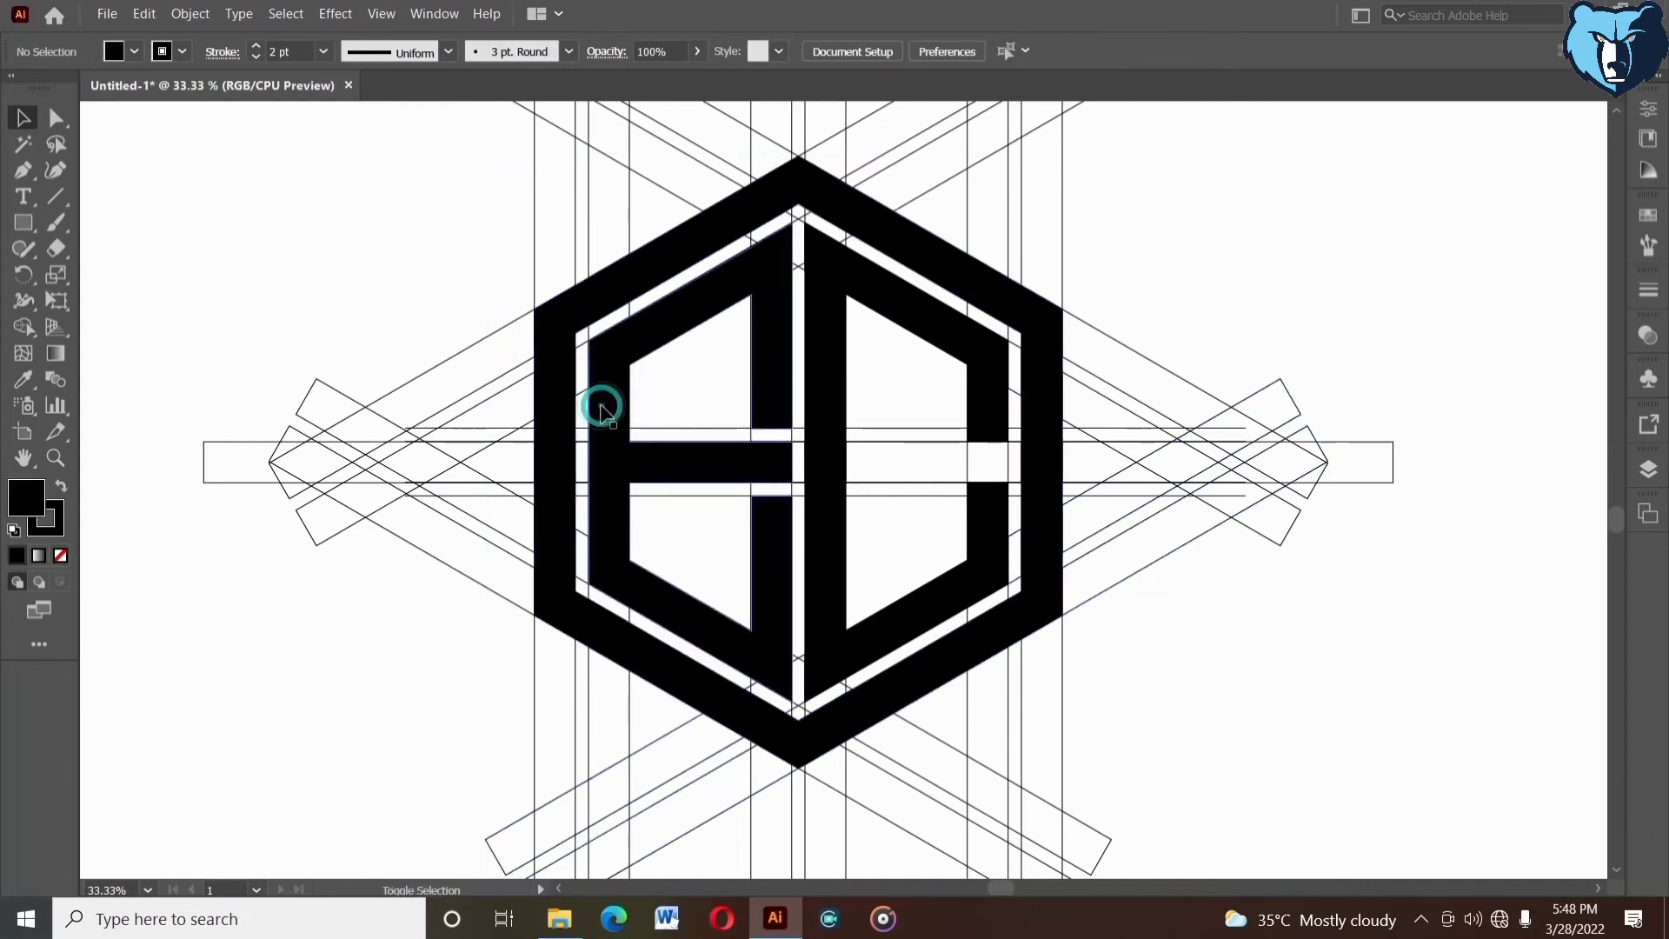
- Ungroup the nested groups containing the C-shaped letter to isolate it as a separate path
left_click(821, 478)
right_click(821, 476)
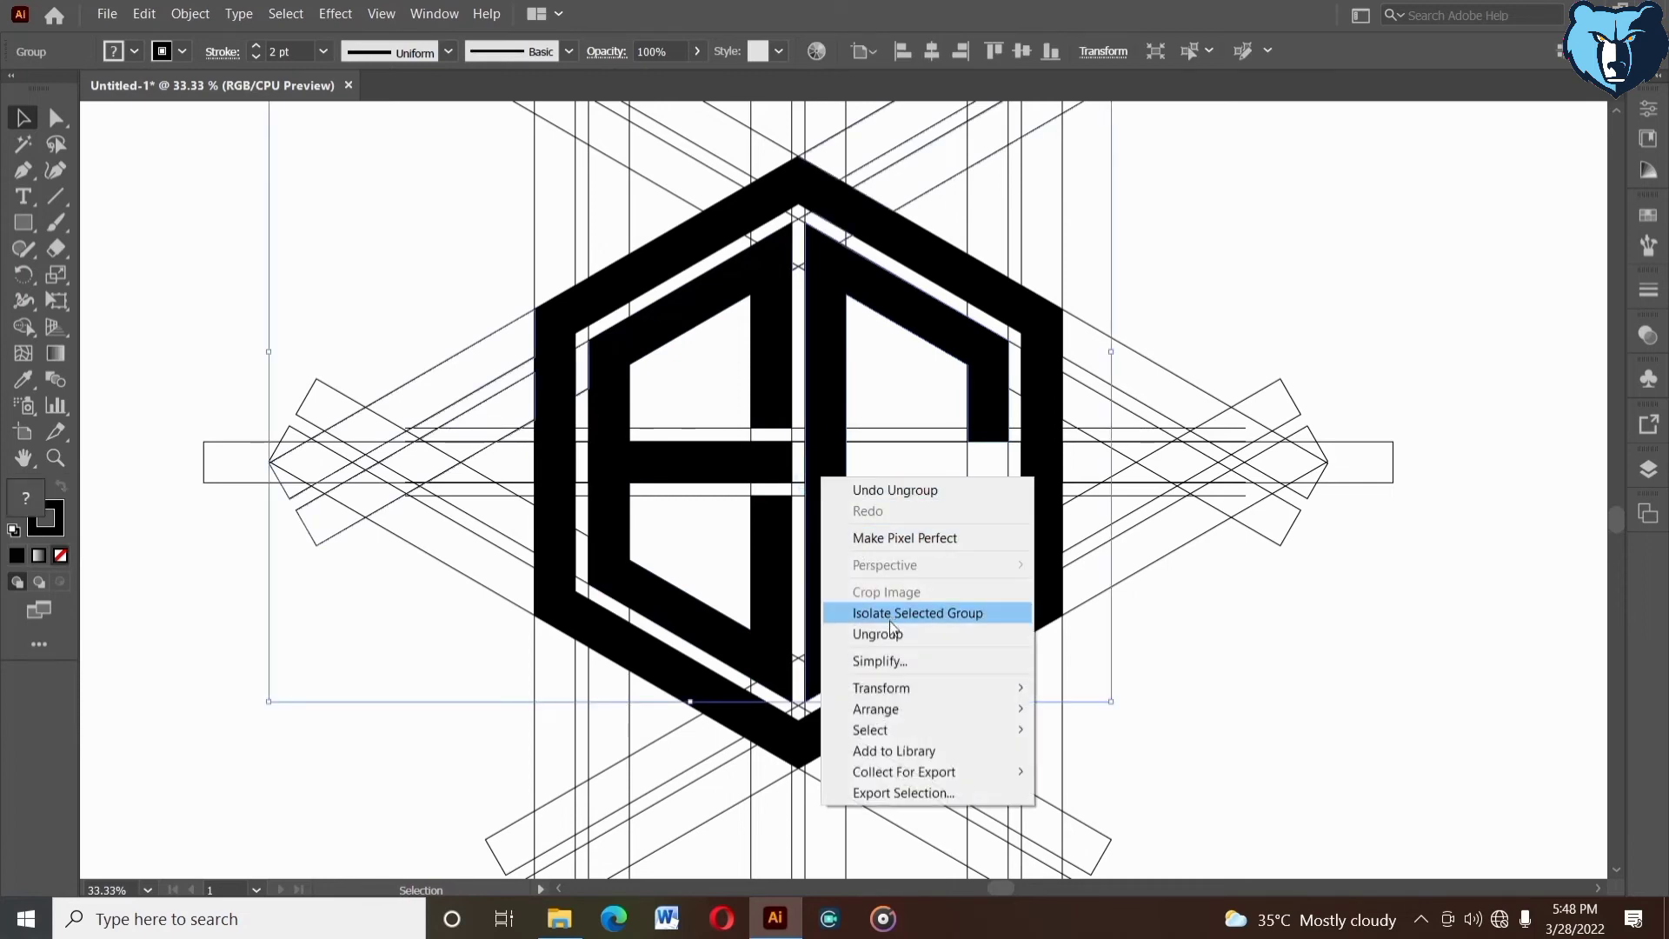
left_click(888, 627)
left_click(879, 529)
left_click(817, 388)
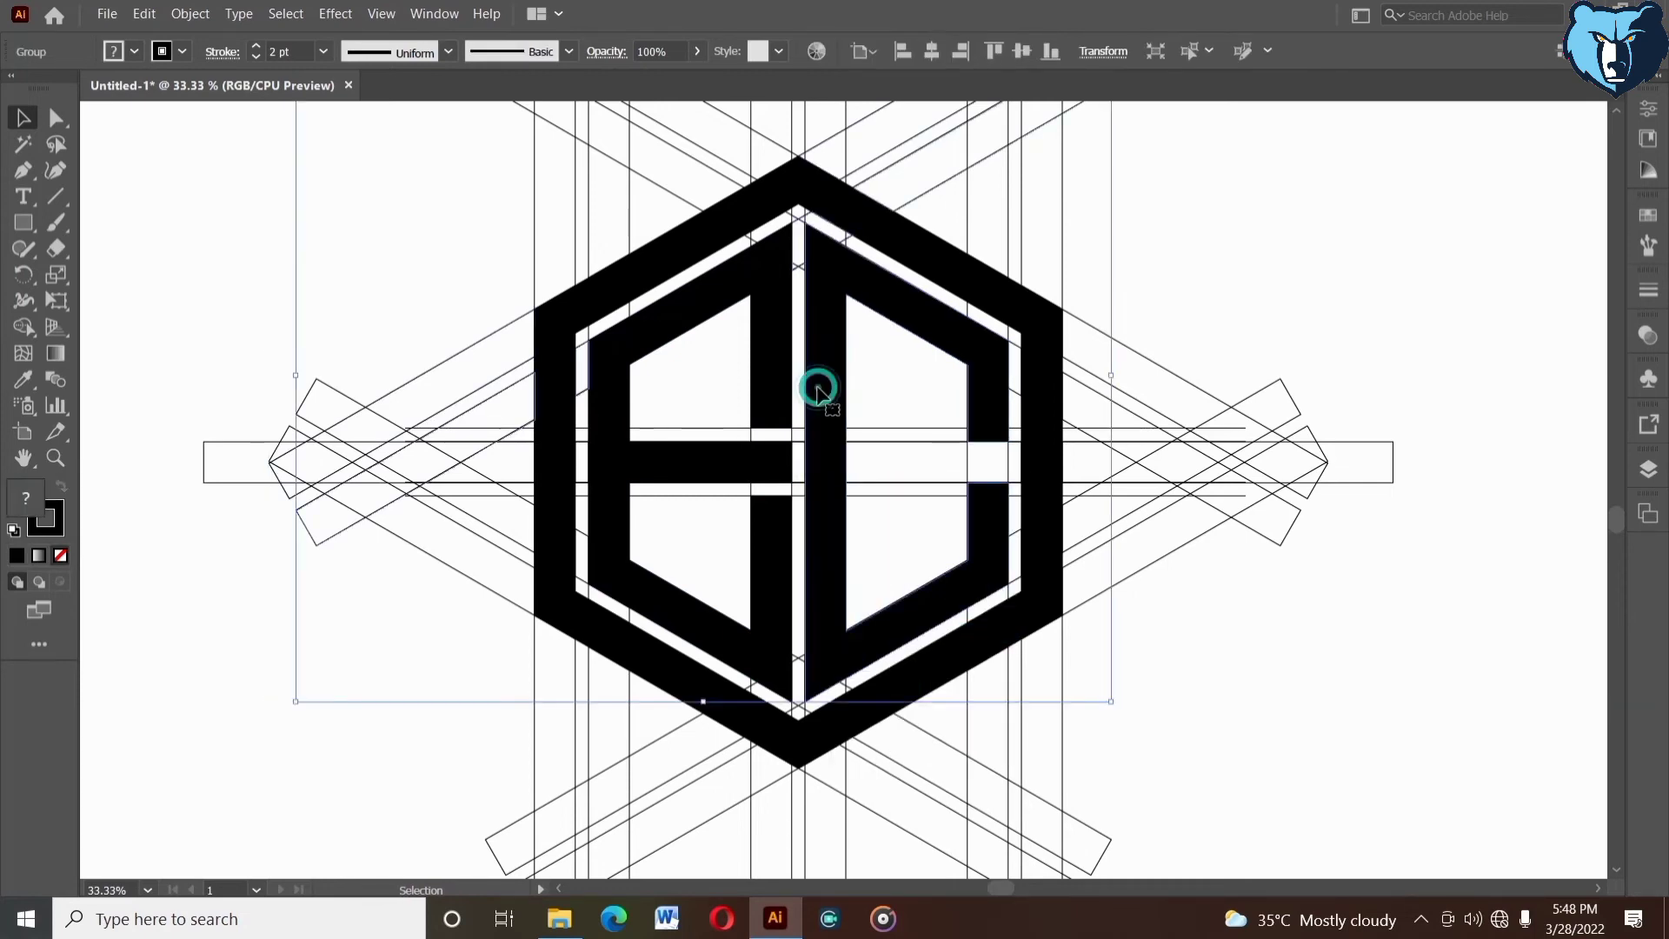
right_click(818, 389)
left_click(873, 544)
left_click(871, 540)
left_click(810, 419)
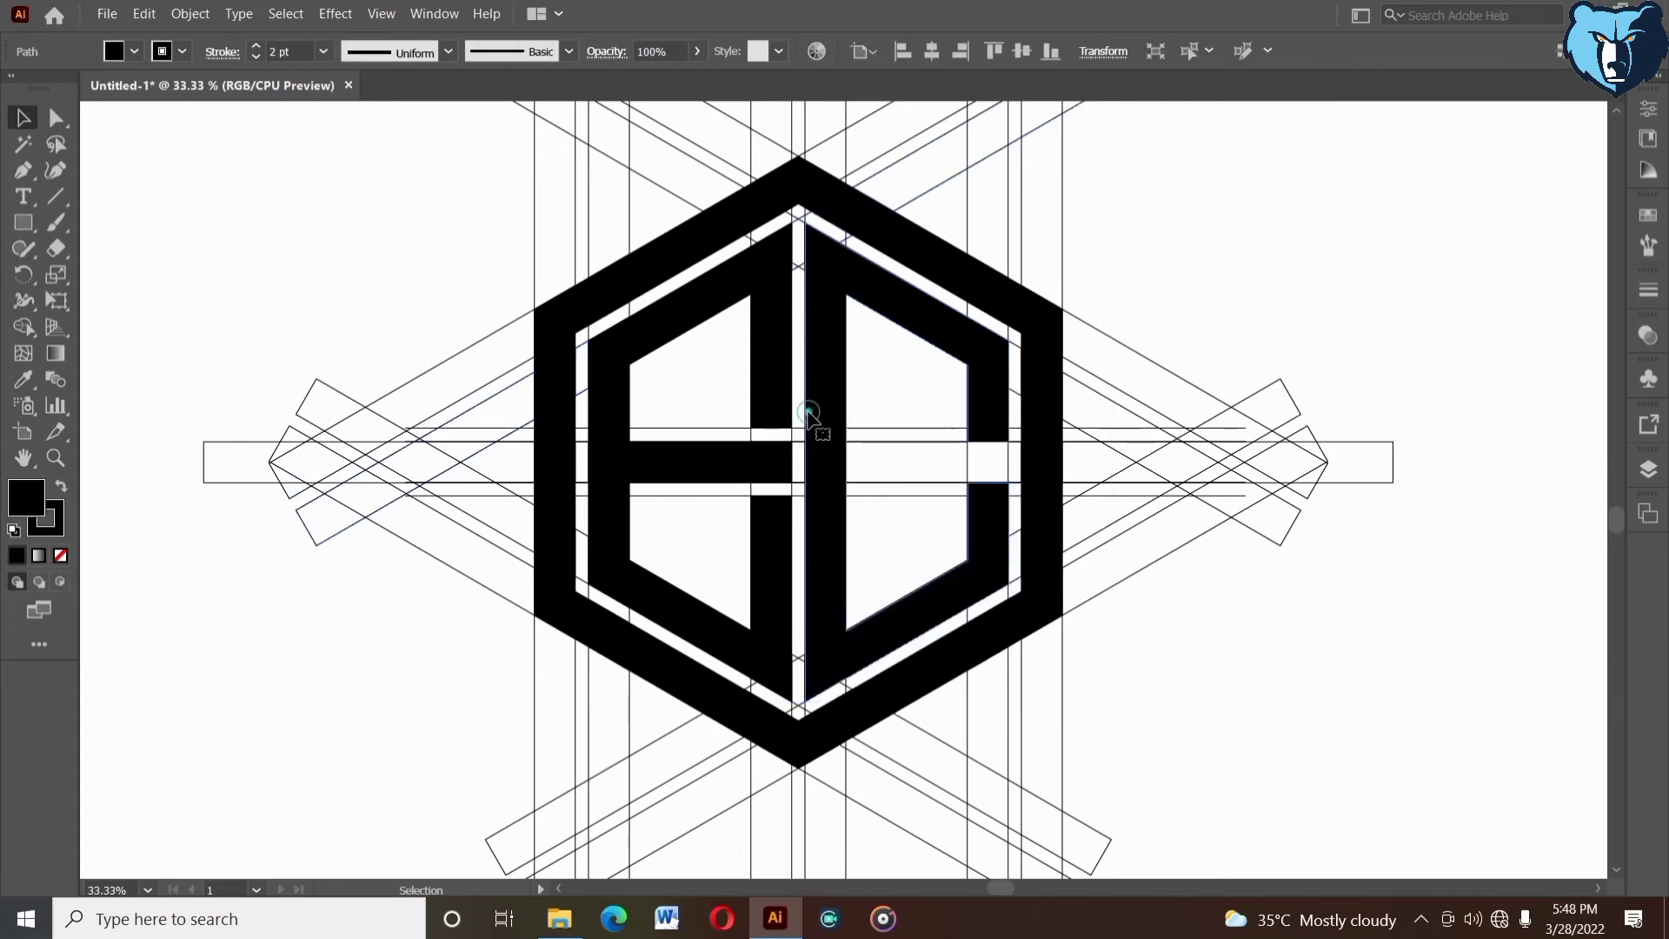
- Ungroup the group containing the E-shaped letter
left_click(760, 396)
right_click(761, 400)
left_click(815, 551)
left_click(878, 539)
- Select the E, the C and the outer hexagon together and cut them from the grid
left_click(756, 384)
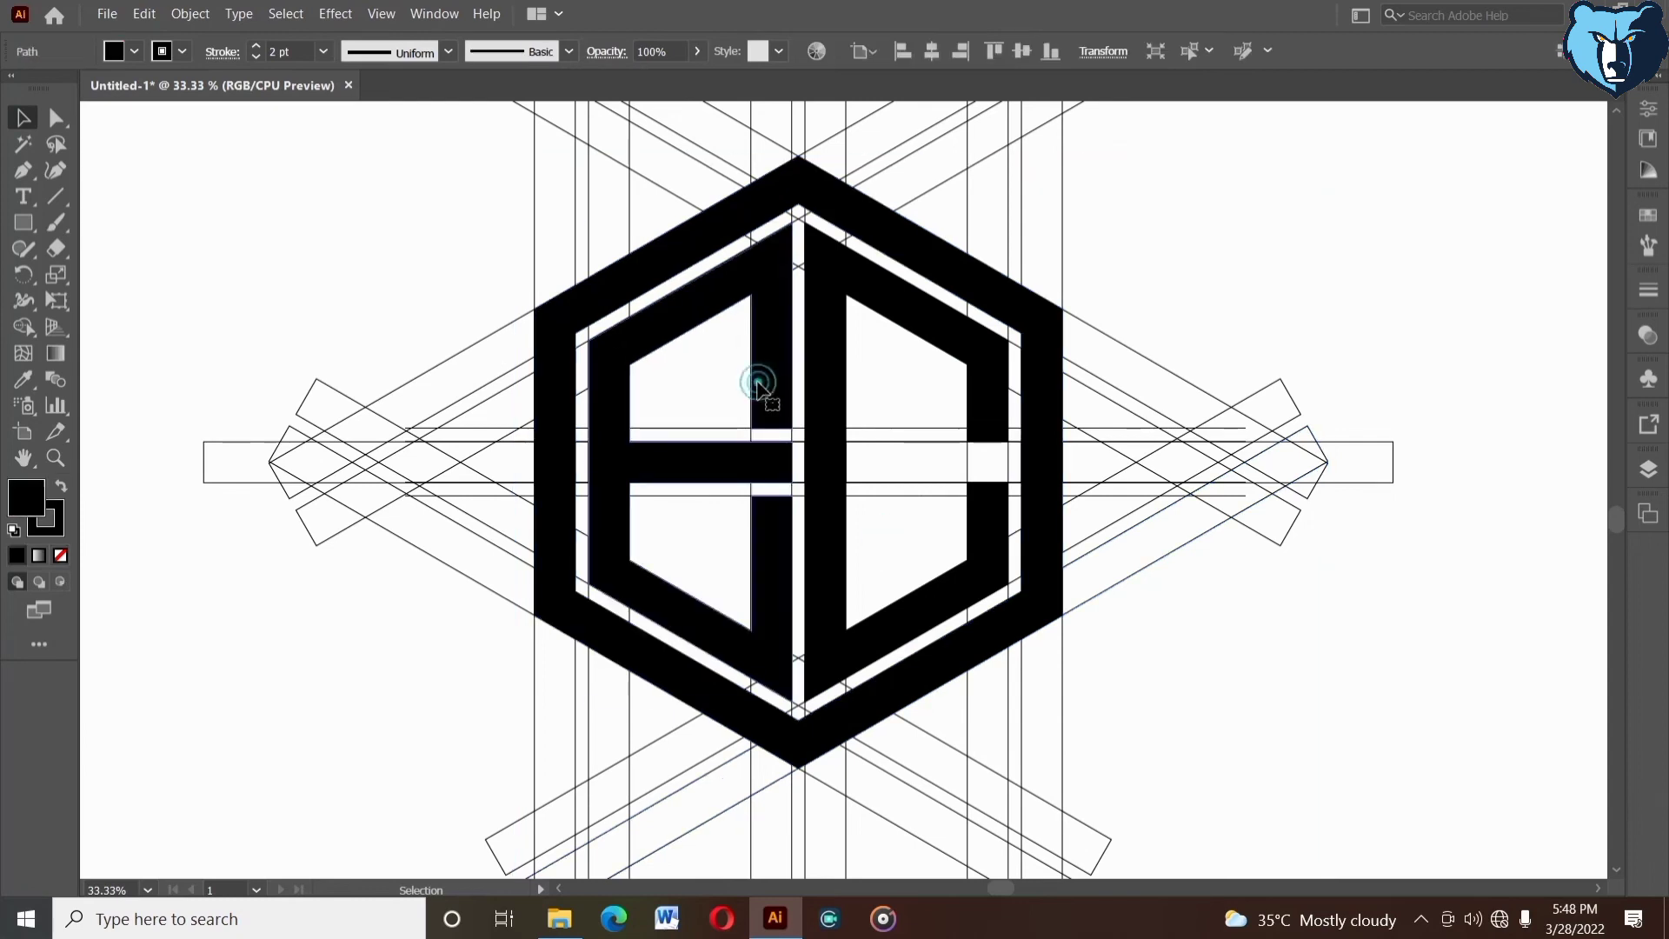
left_click(687, 238, "shift")
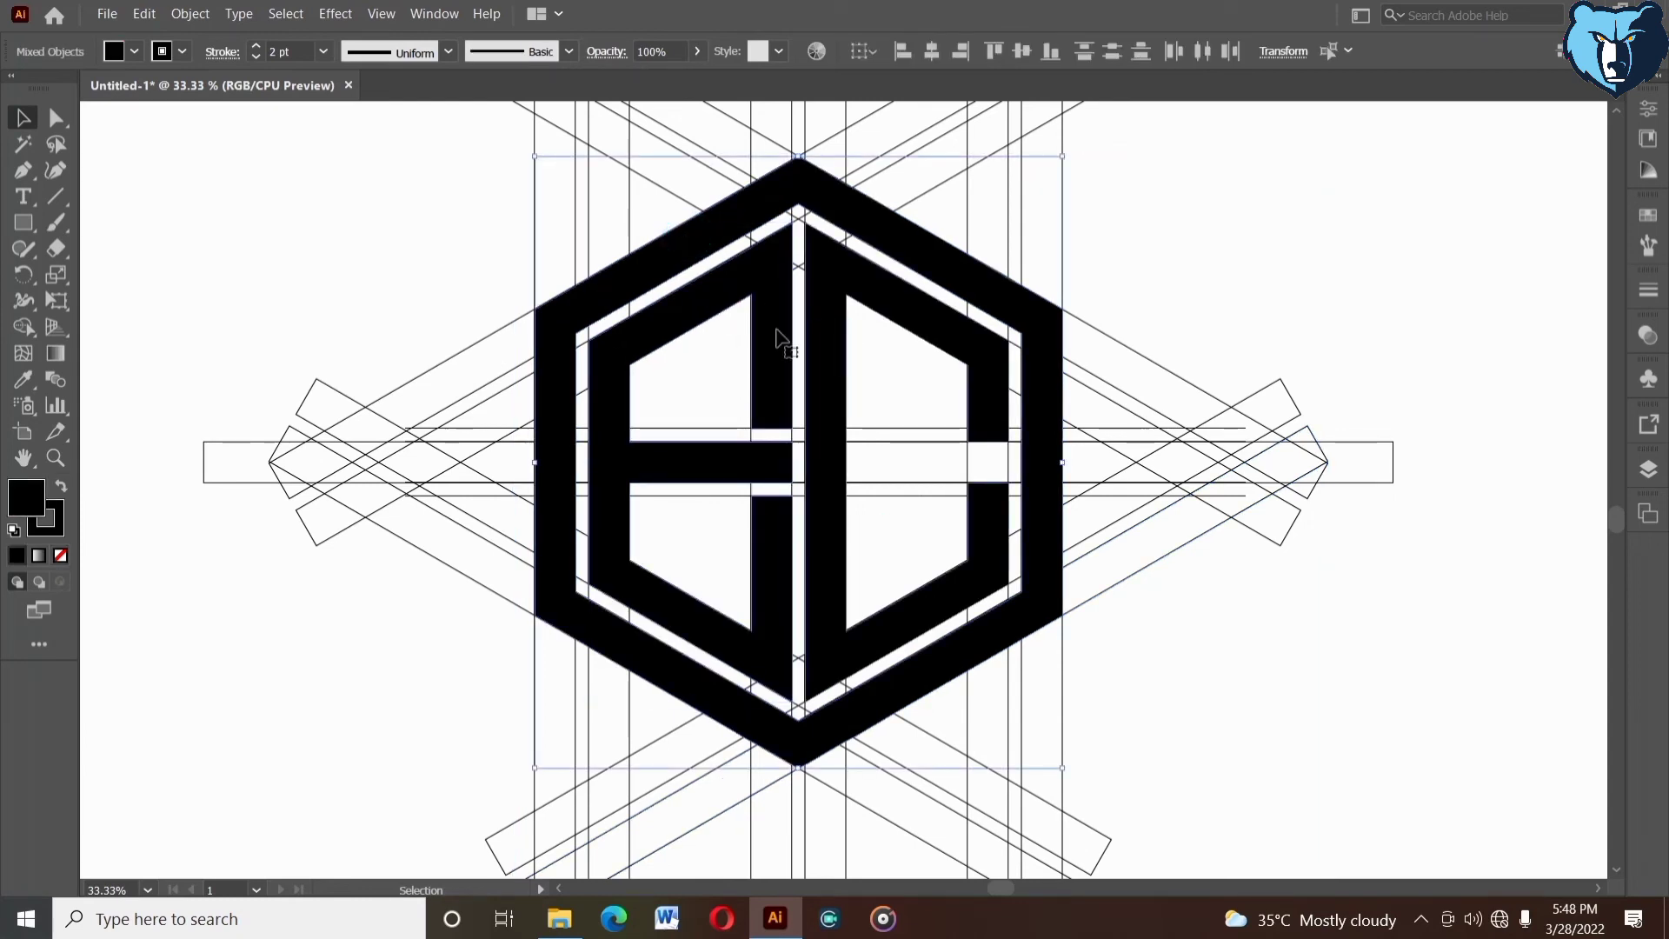
left_click(144, 14)
left_click(187, 80)
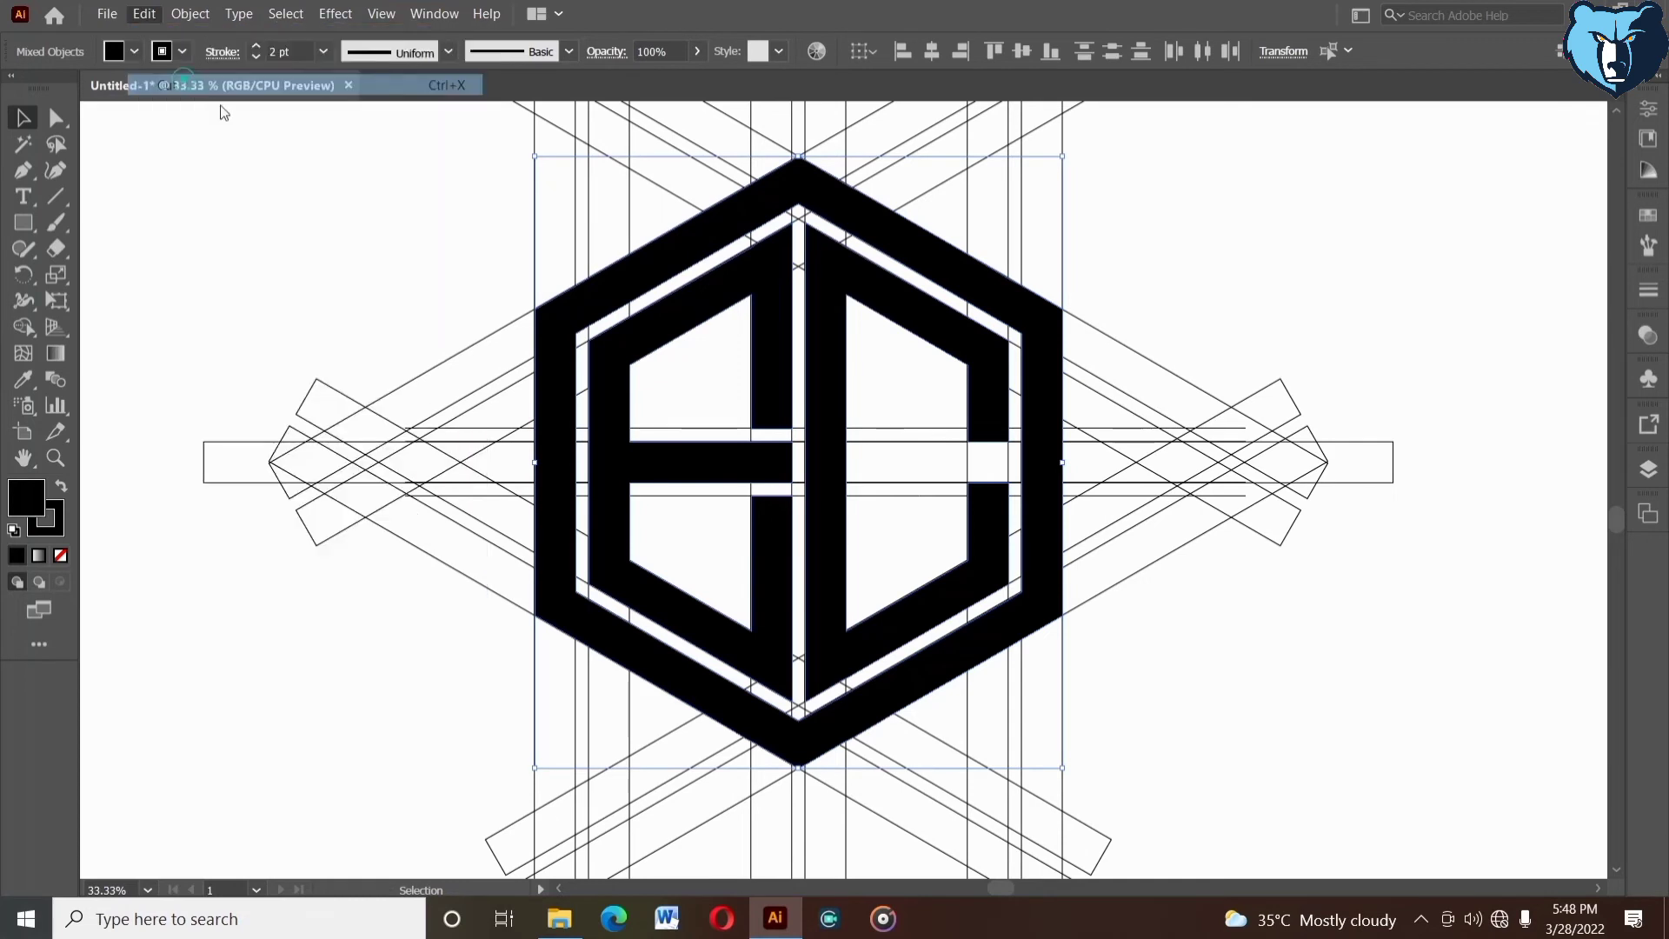
- Delete all the remaining grid lines and paste the cut logo shapes back in place
left_click_drag(435, 138, 1191, 805)
key("Delete")
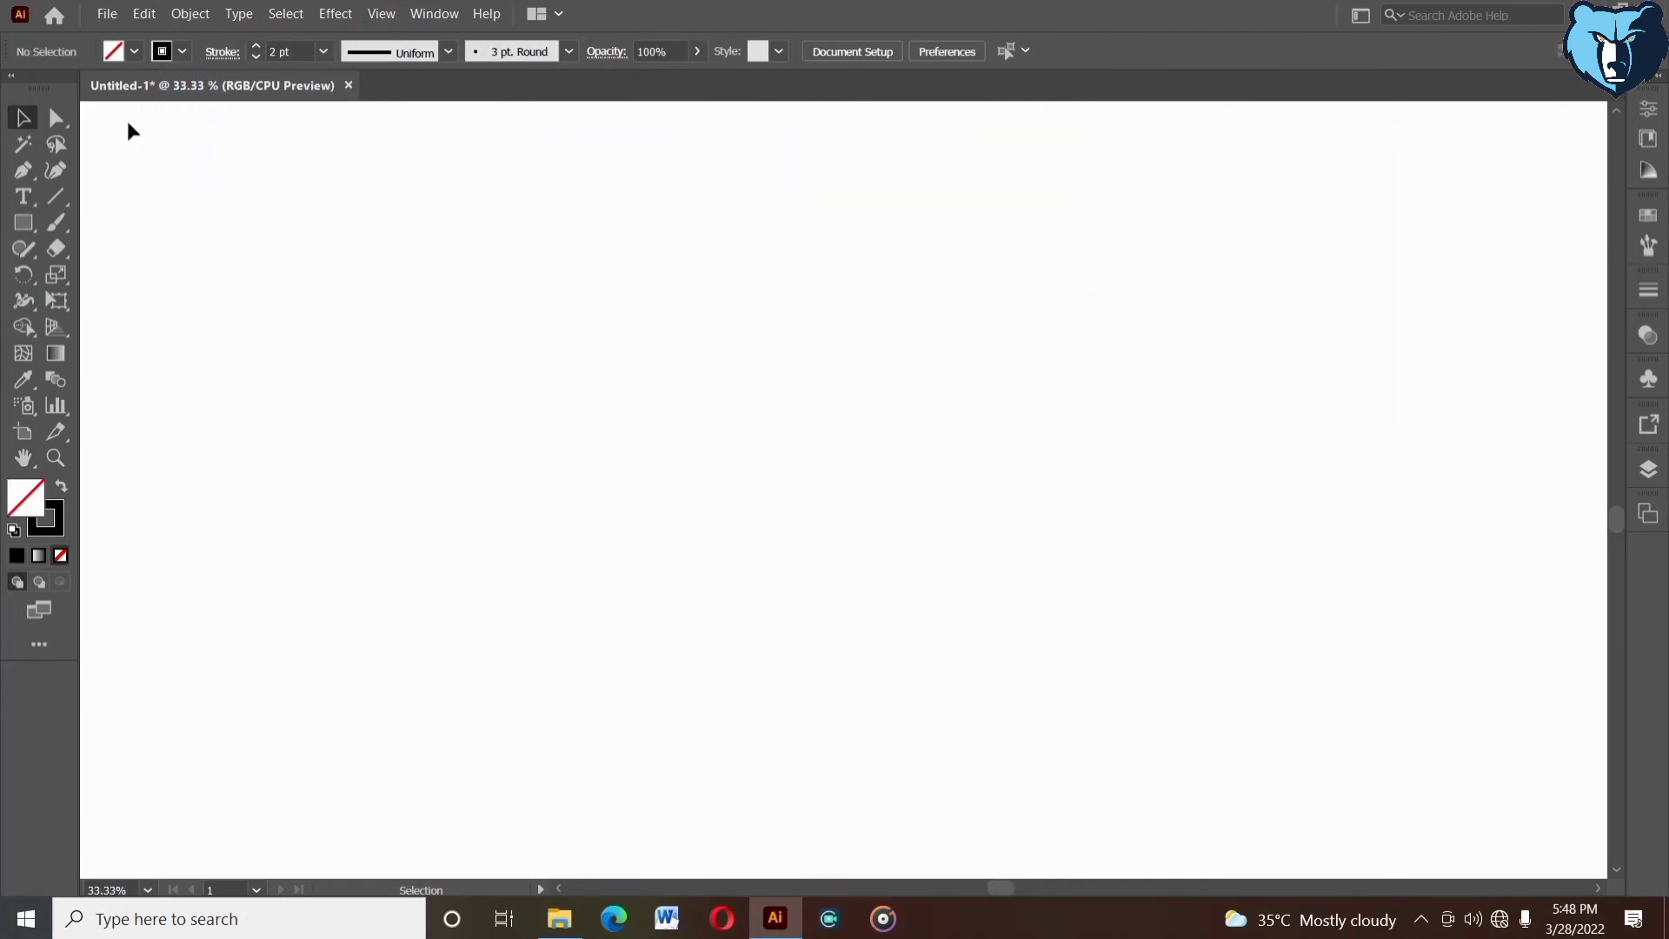
left_click(107, 15)
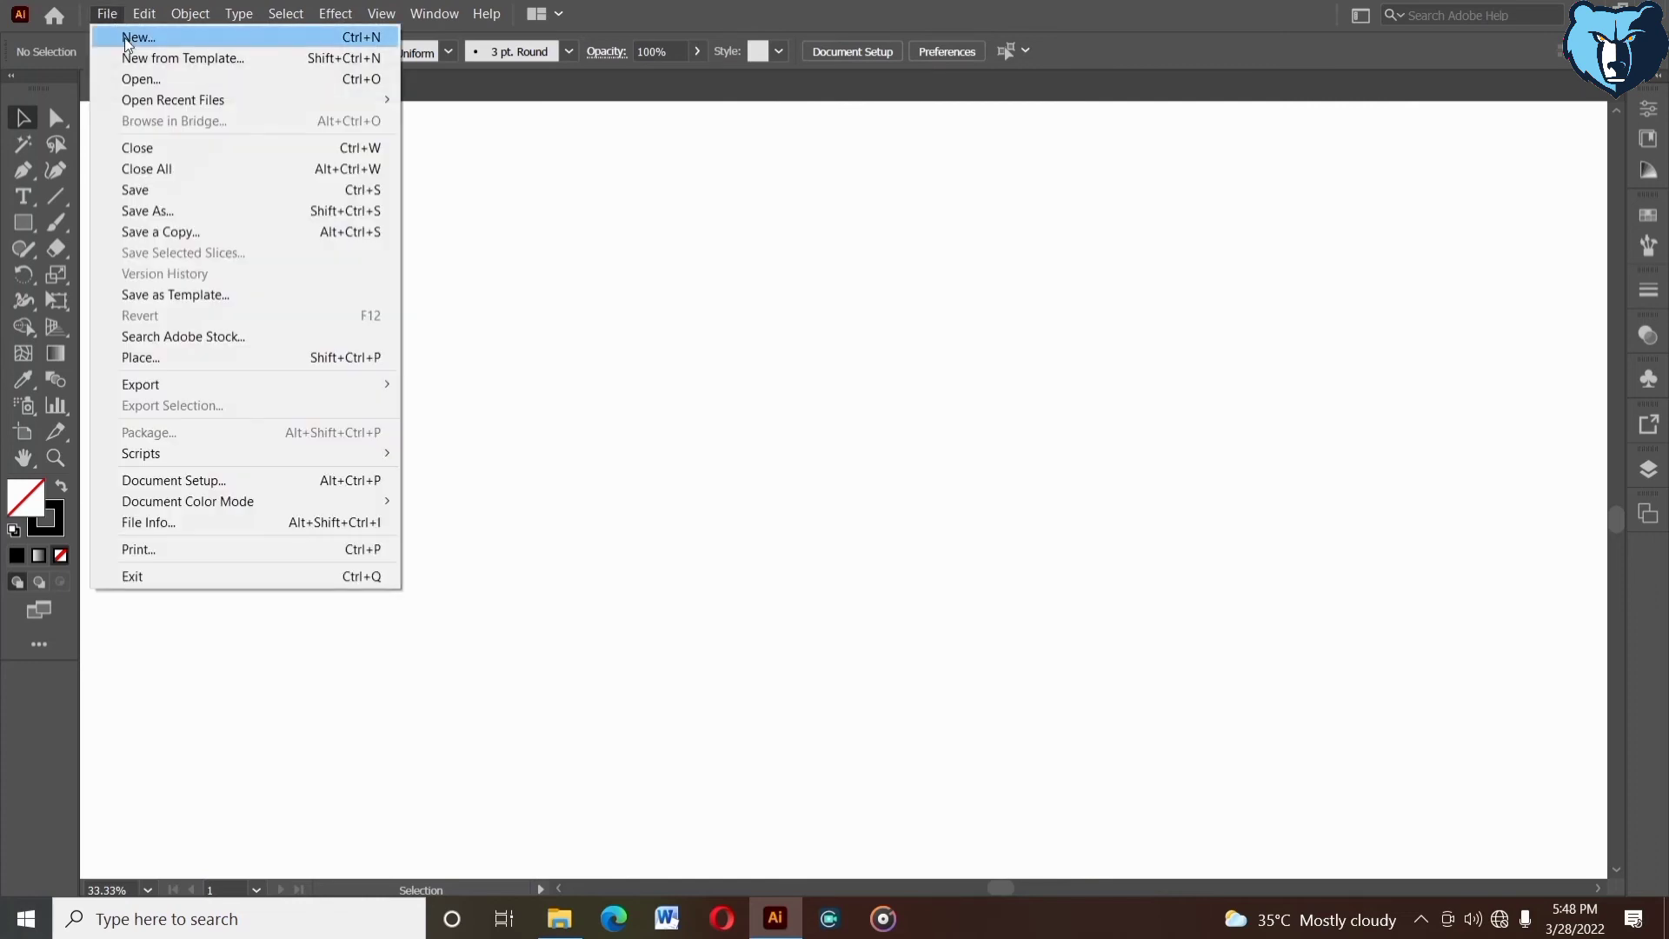
left_click(144, 14)
left_click(206, 190)
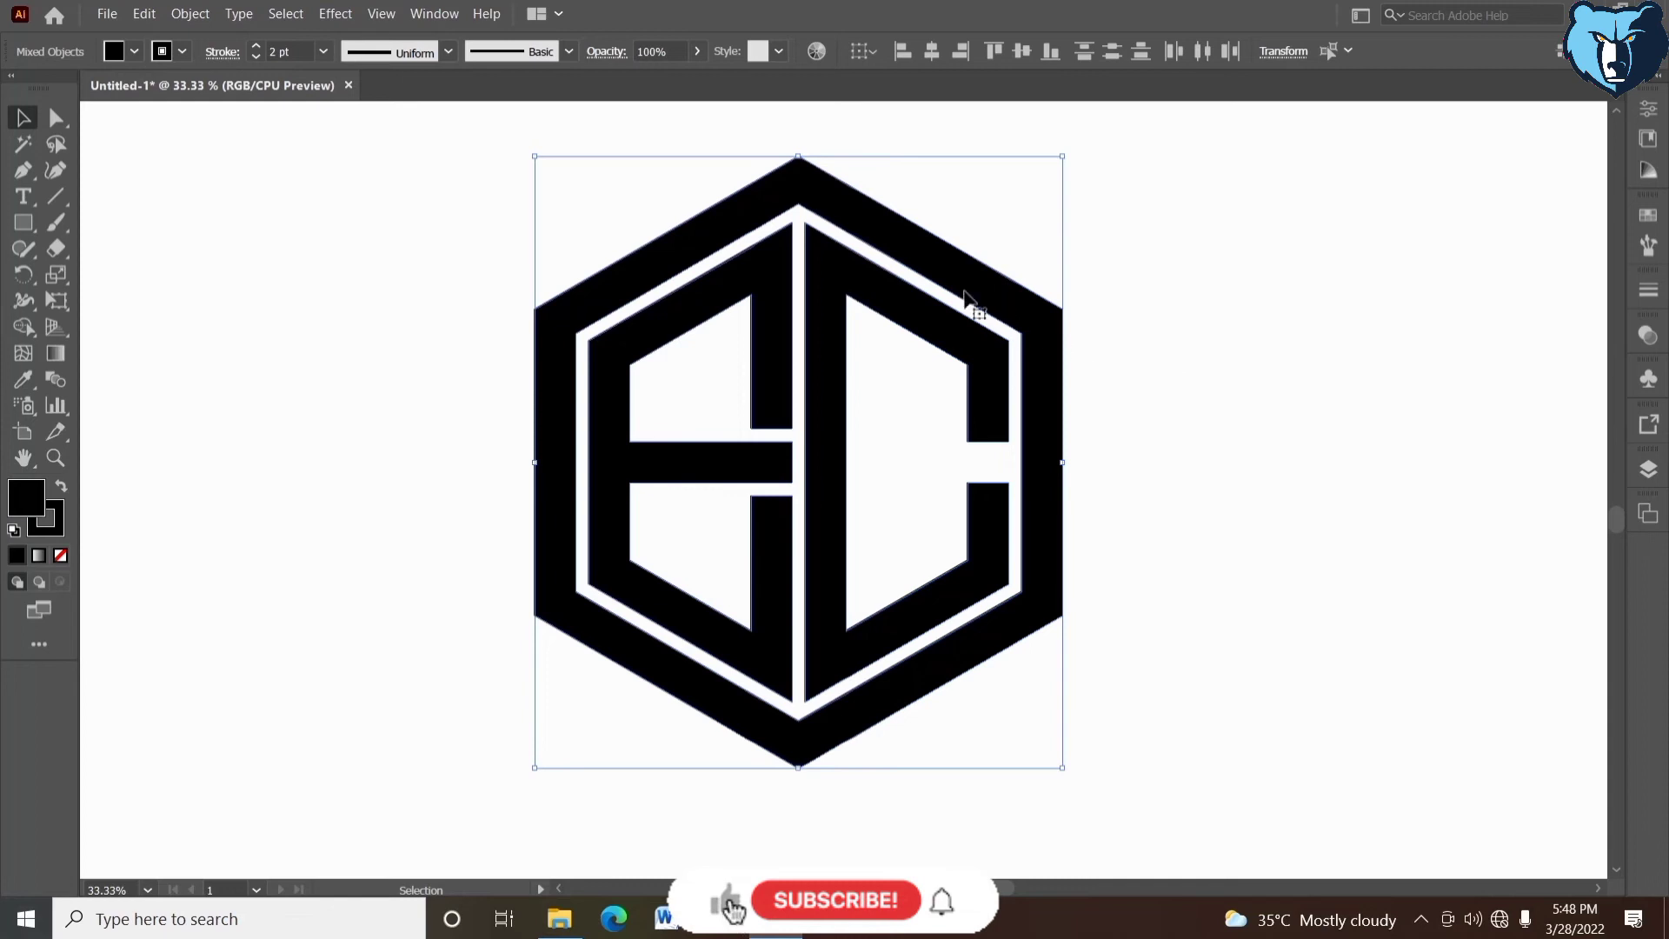
- Set the stroke of all the logo shapes to None
left_click(109, 55)
left_click(162, 52)
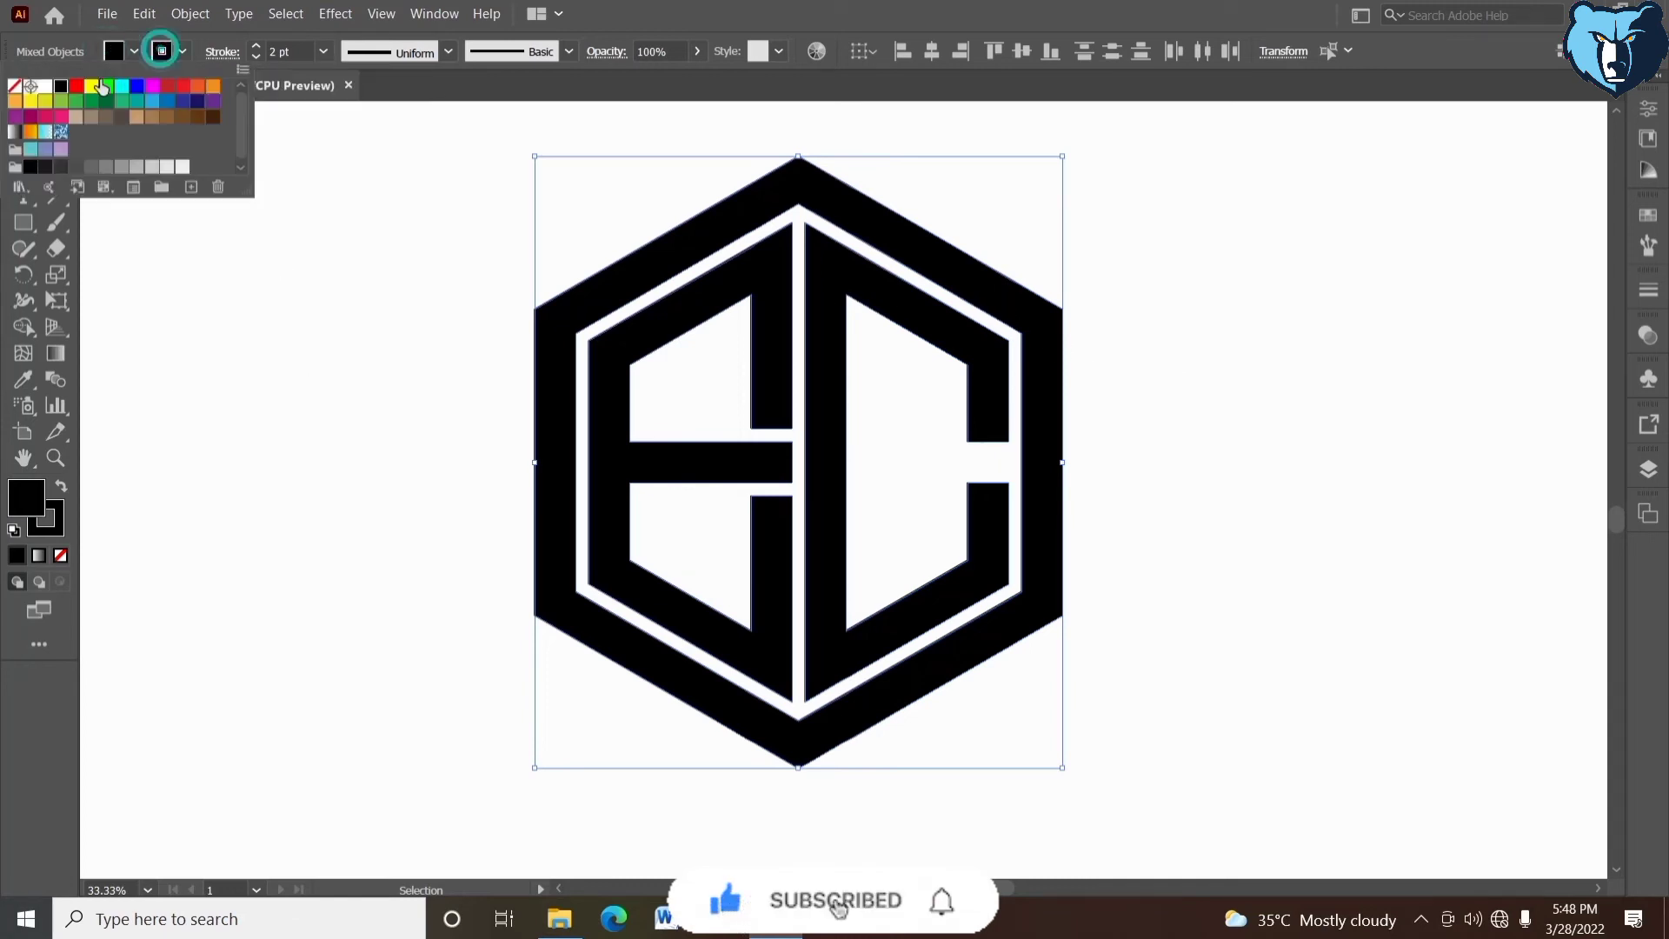
left_click(14, 86)
left_click(426, 422)
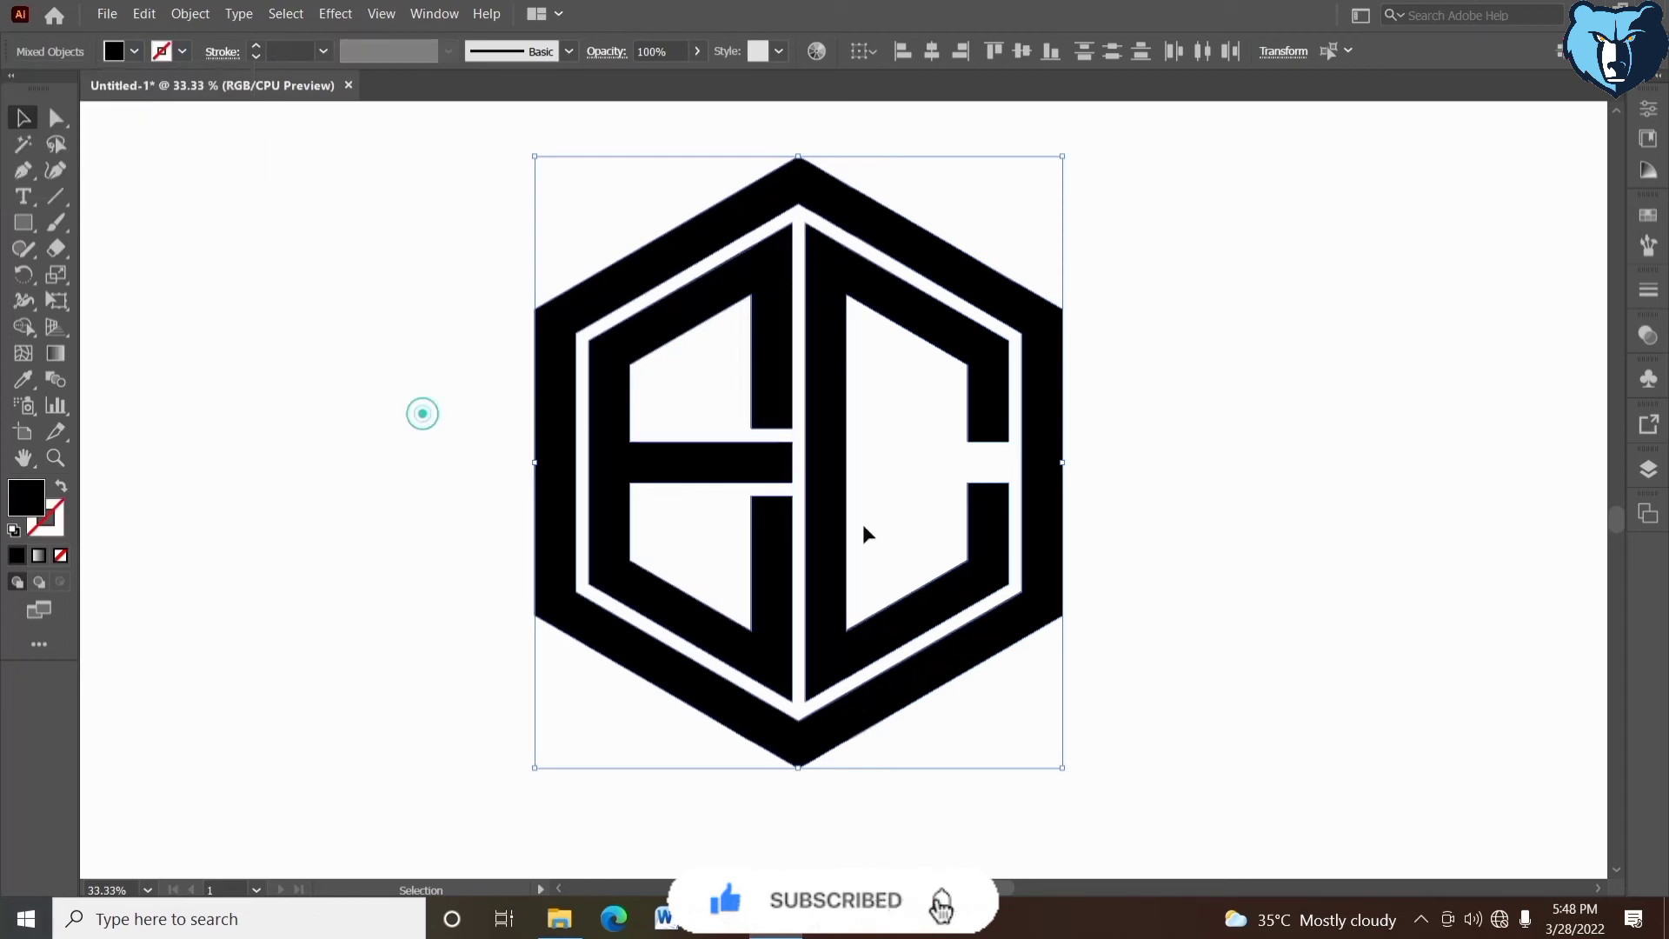
left_click(1285, 546)
left_click_drag(1278, 542, 1249, 539)
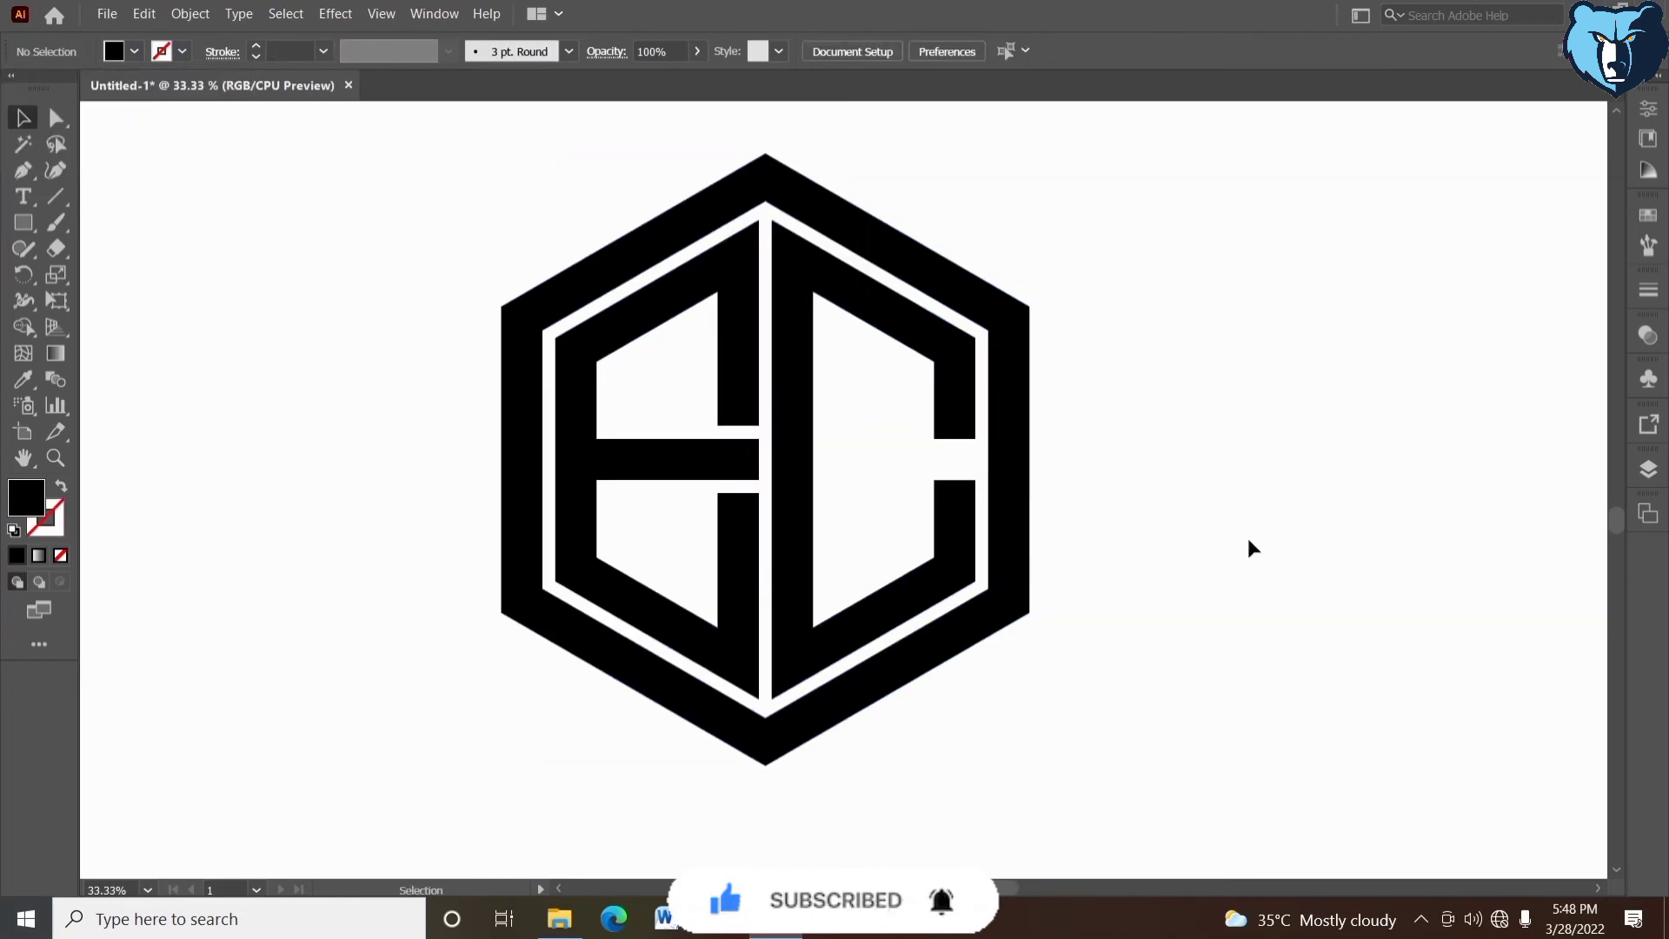
- Fill the outer hexagon band with the red swatch
left_click_drag(1005, 313, 1000, 316)
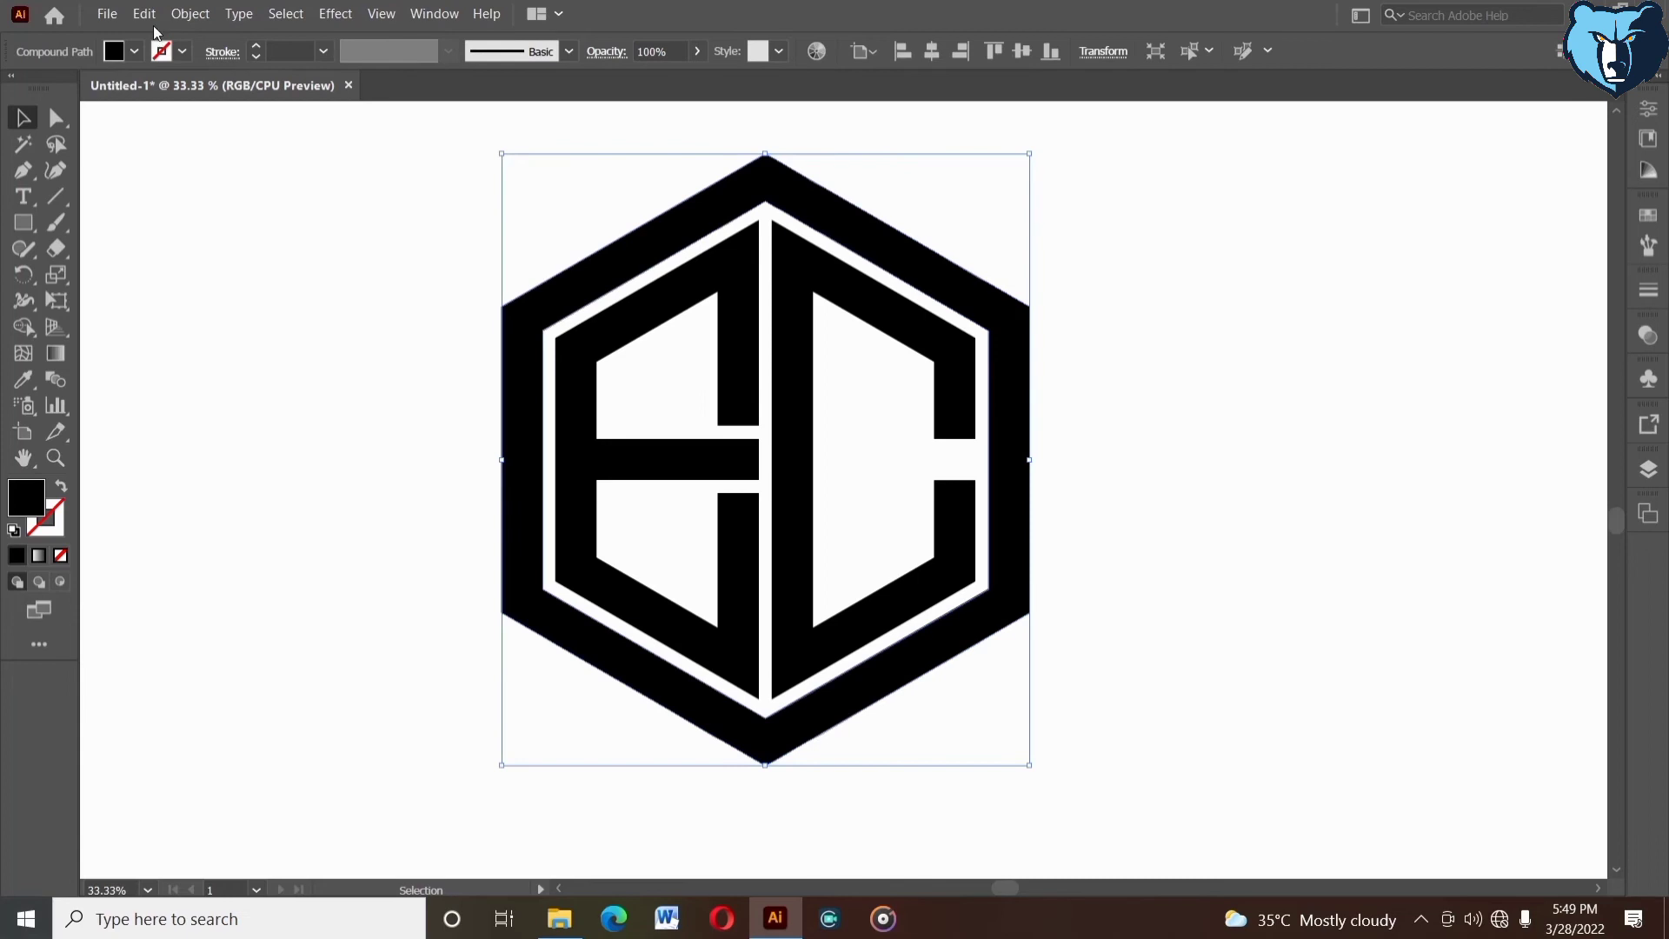
left_click(112, 50)
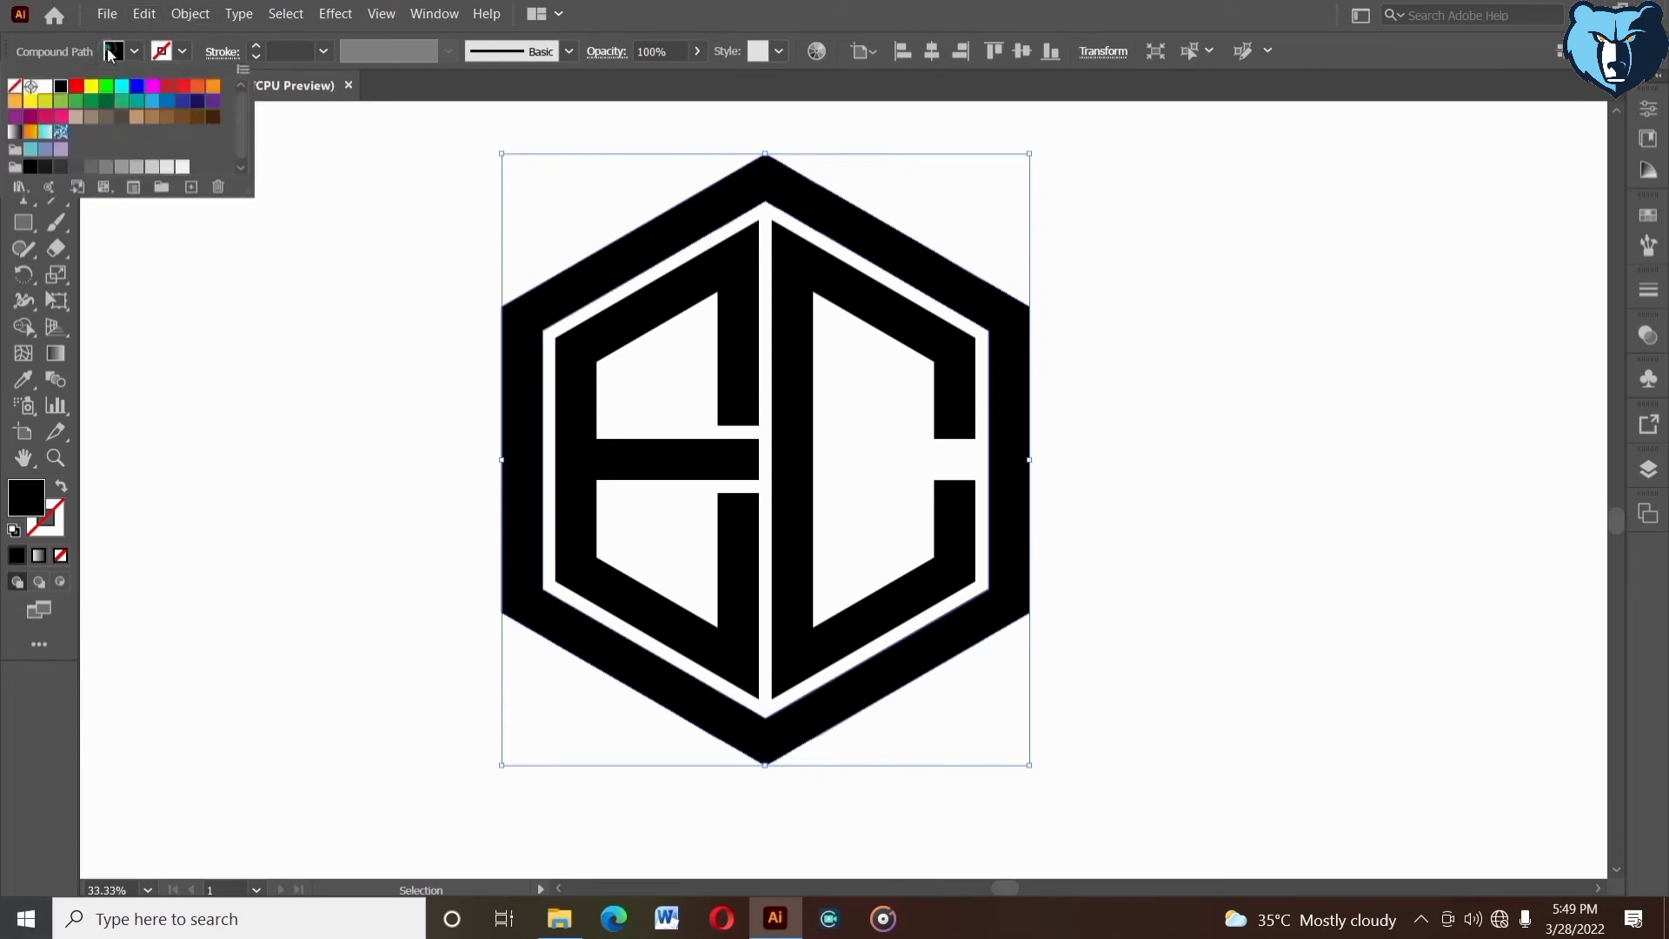
left_click(79, 86)
left_click(1242, 474)
key("space")
left_click_drag(1097, 506, 1110, 488)
- Group the red hexagon and both letters into one object
left_click_drag(432, 206, 1097, 512)
right_click(265, 241)
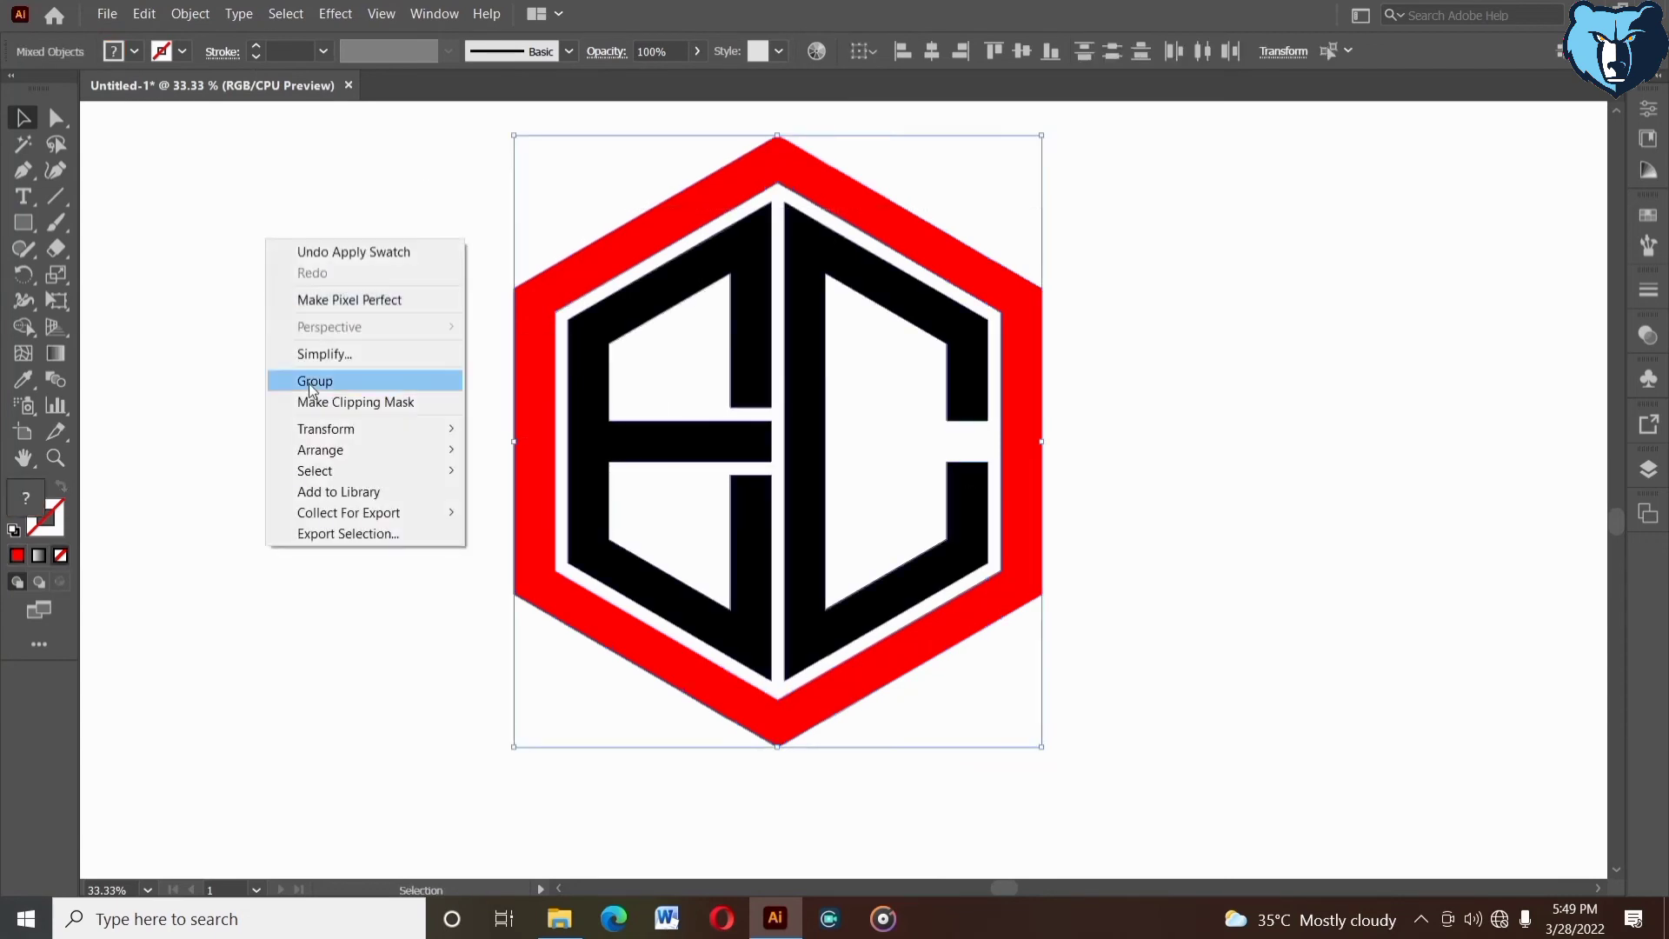
left_click(310, 381)
left_click(1101, 447)
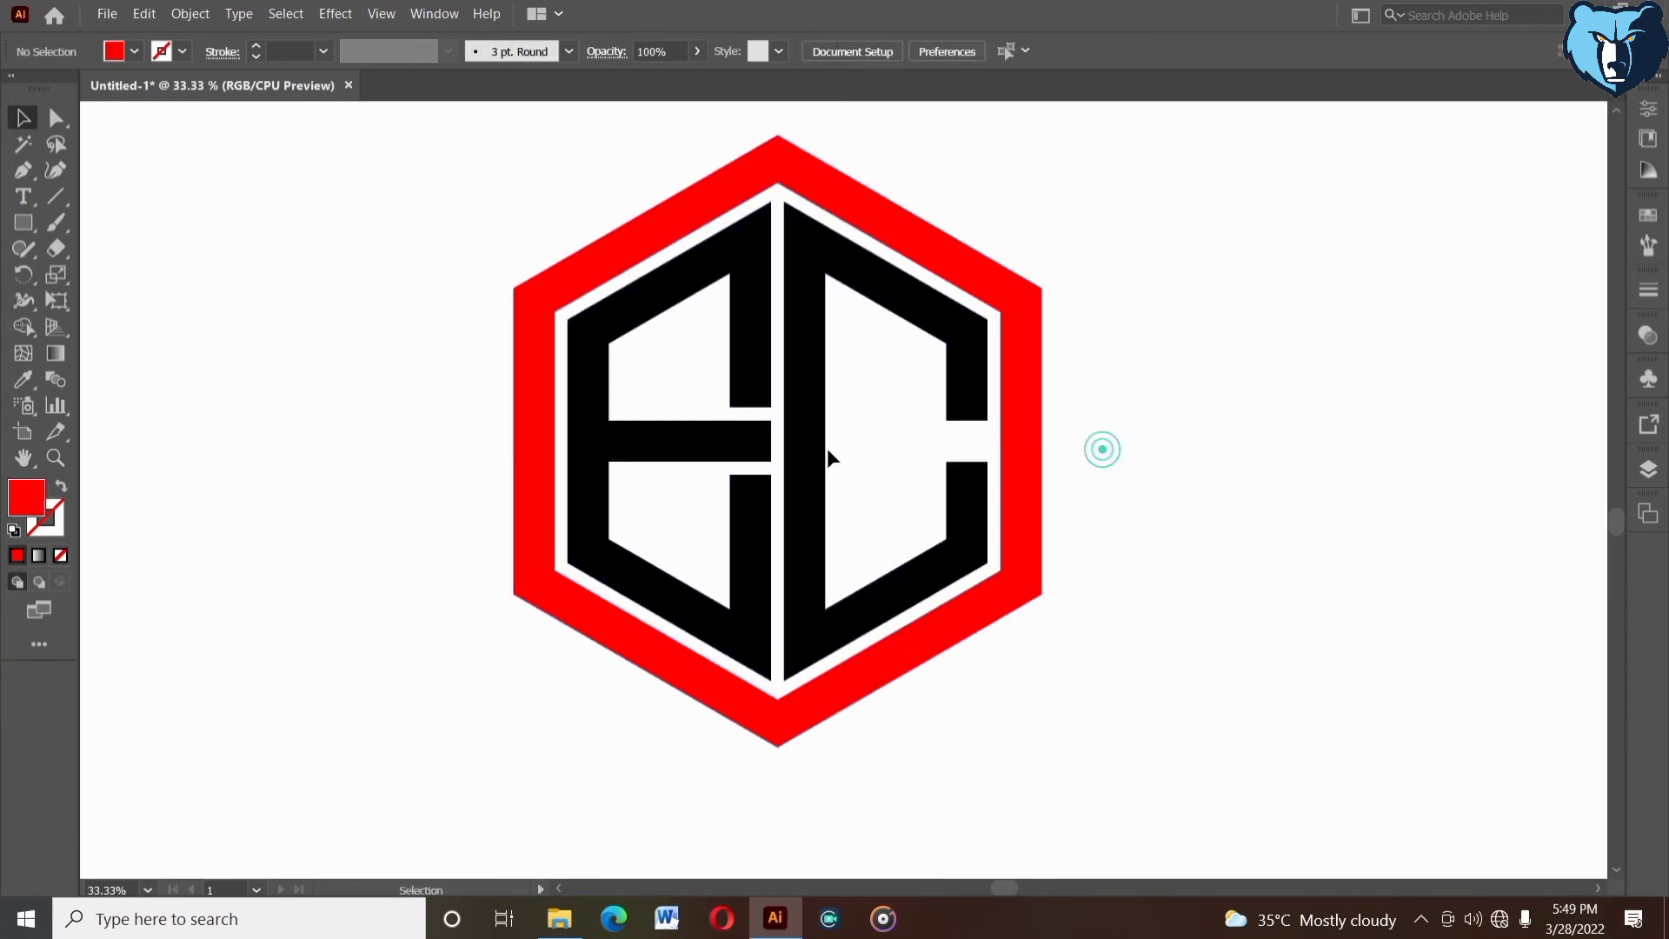
- Draw a thin, wide black ellipse just below the hexagon's bottom corner as a shadow
left_click(24, 223)
left_click(98, 279)
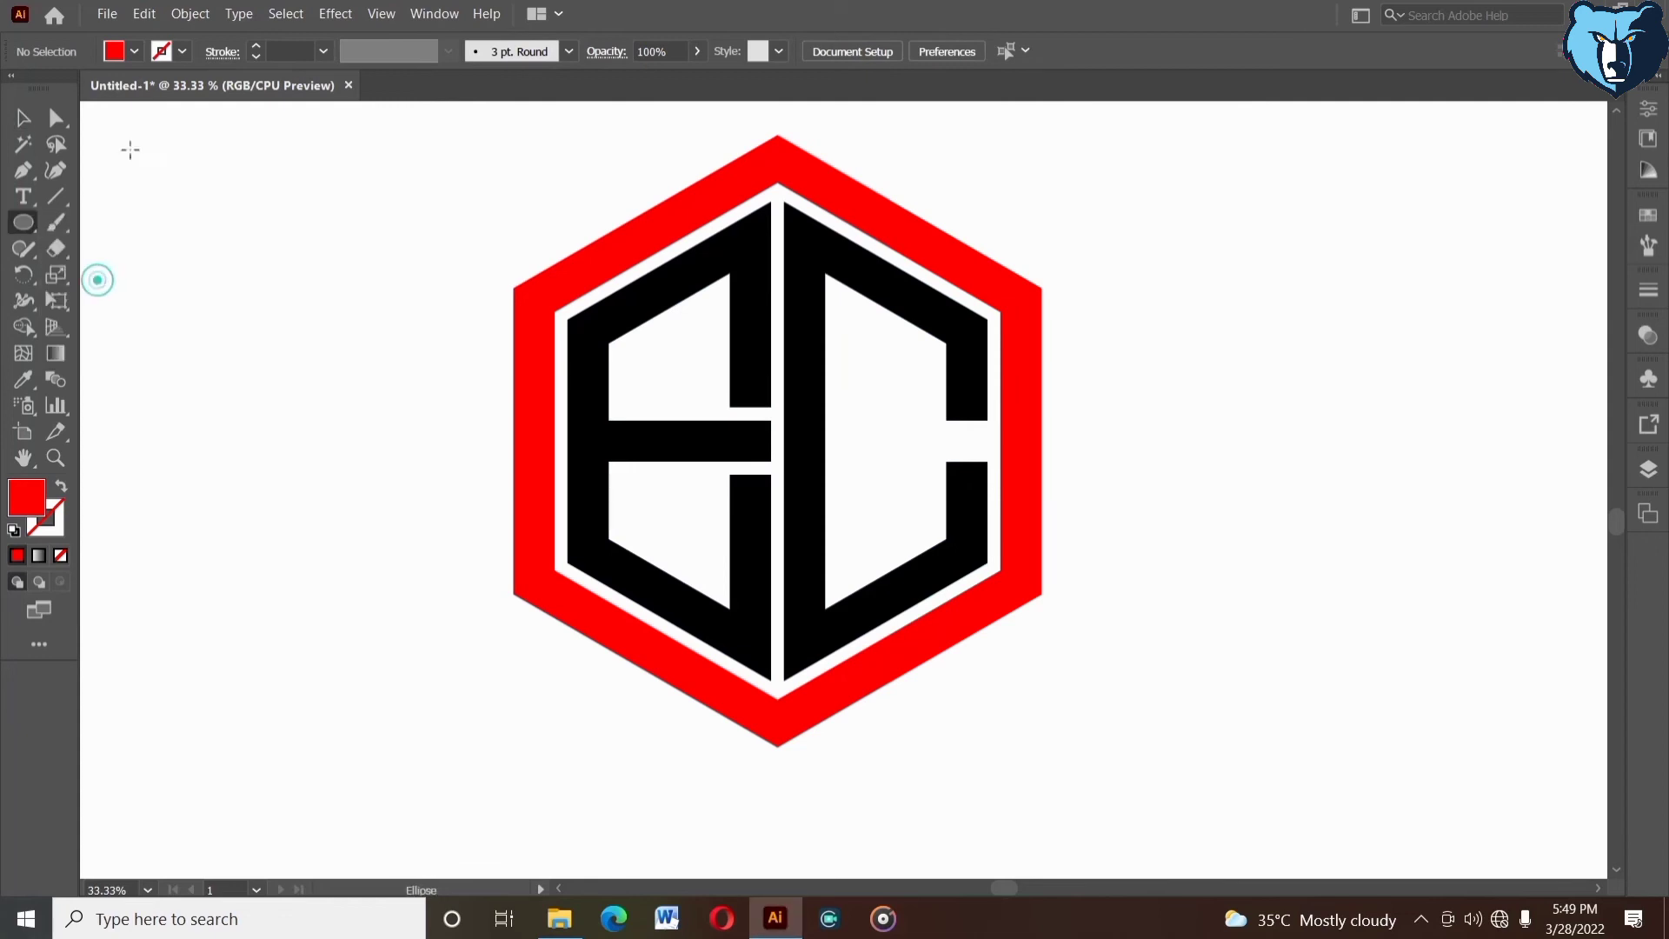
left_click(134, 51)
left_click(59, 86)
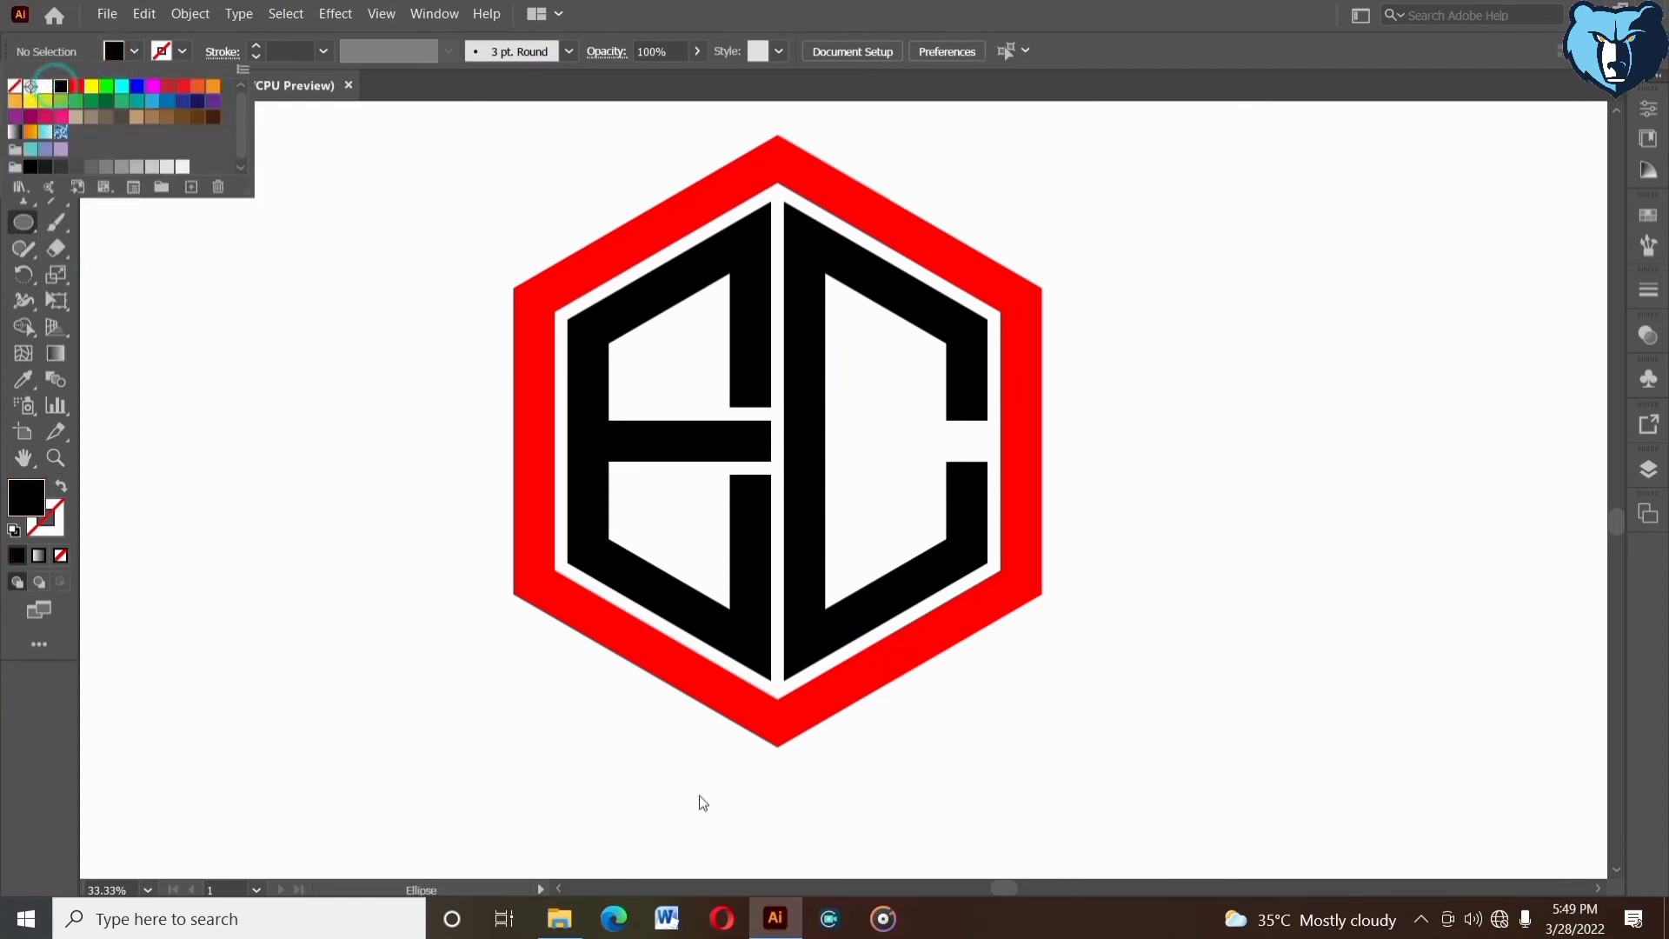
left_click_drag(702, 794, 967, 808)
key("v")
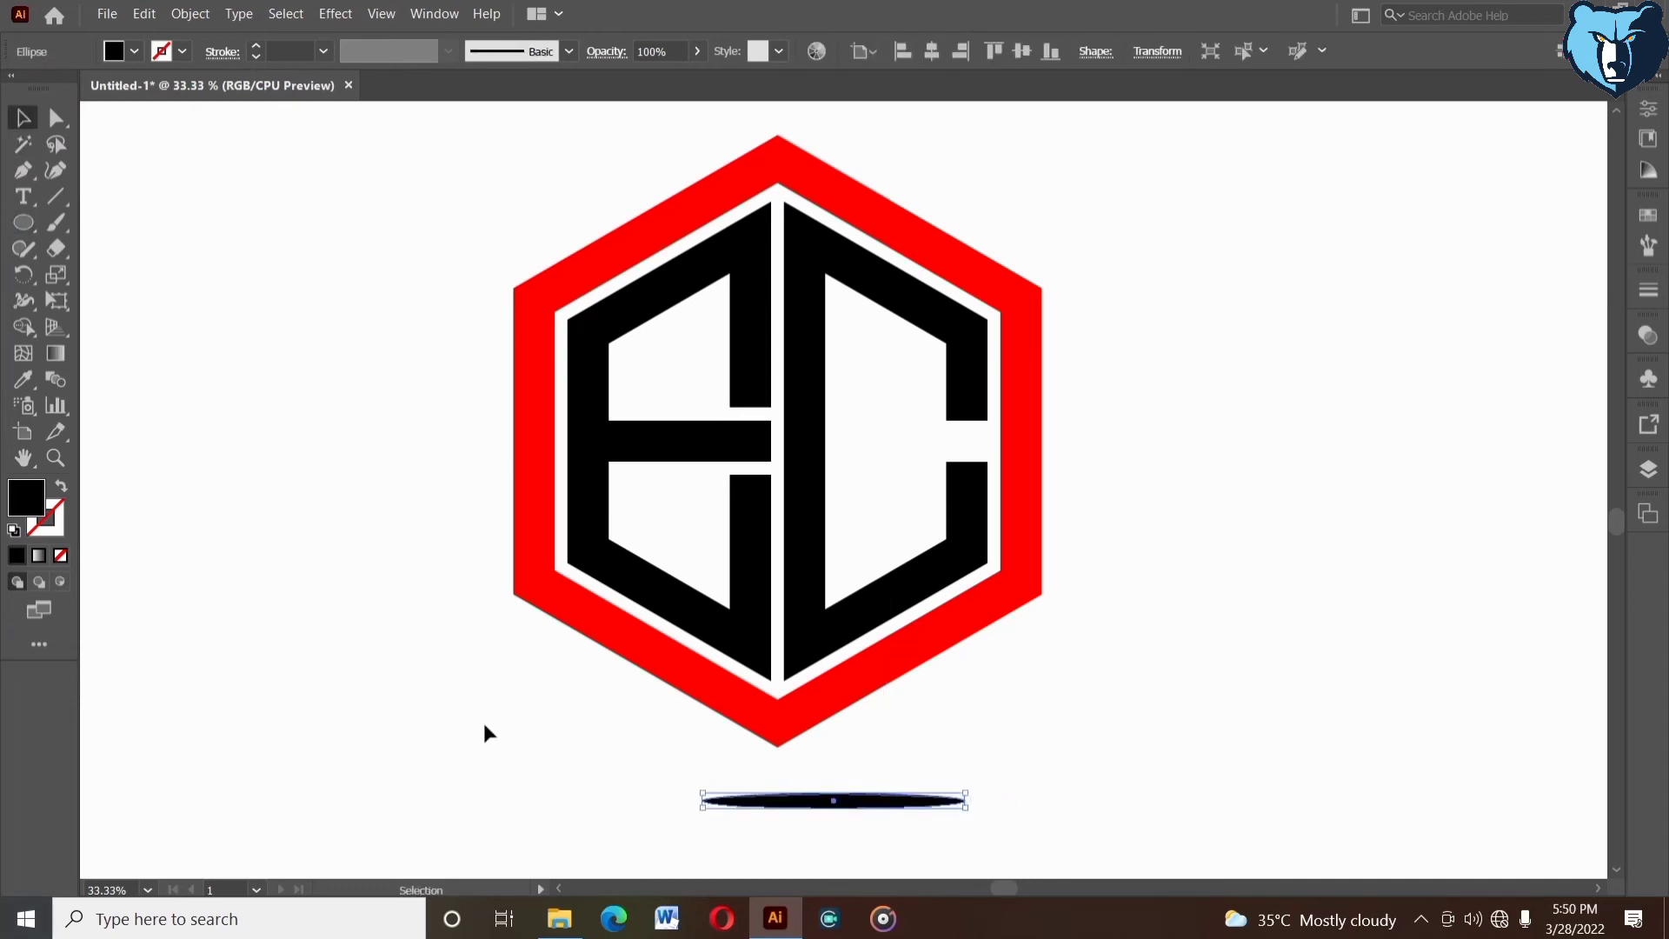
- Centre the black ellipse horizontally on the logo and nudge it up closer to the hexagon's bottom corner
left_click_drag(622, 817, 902, 589)
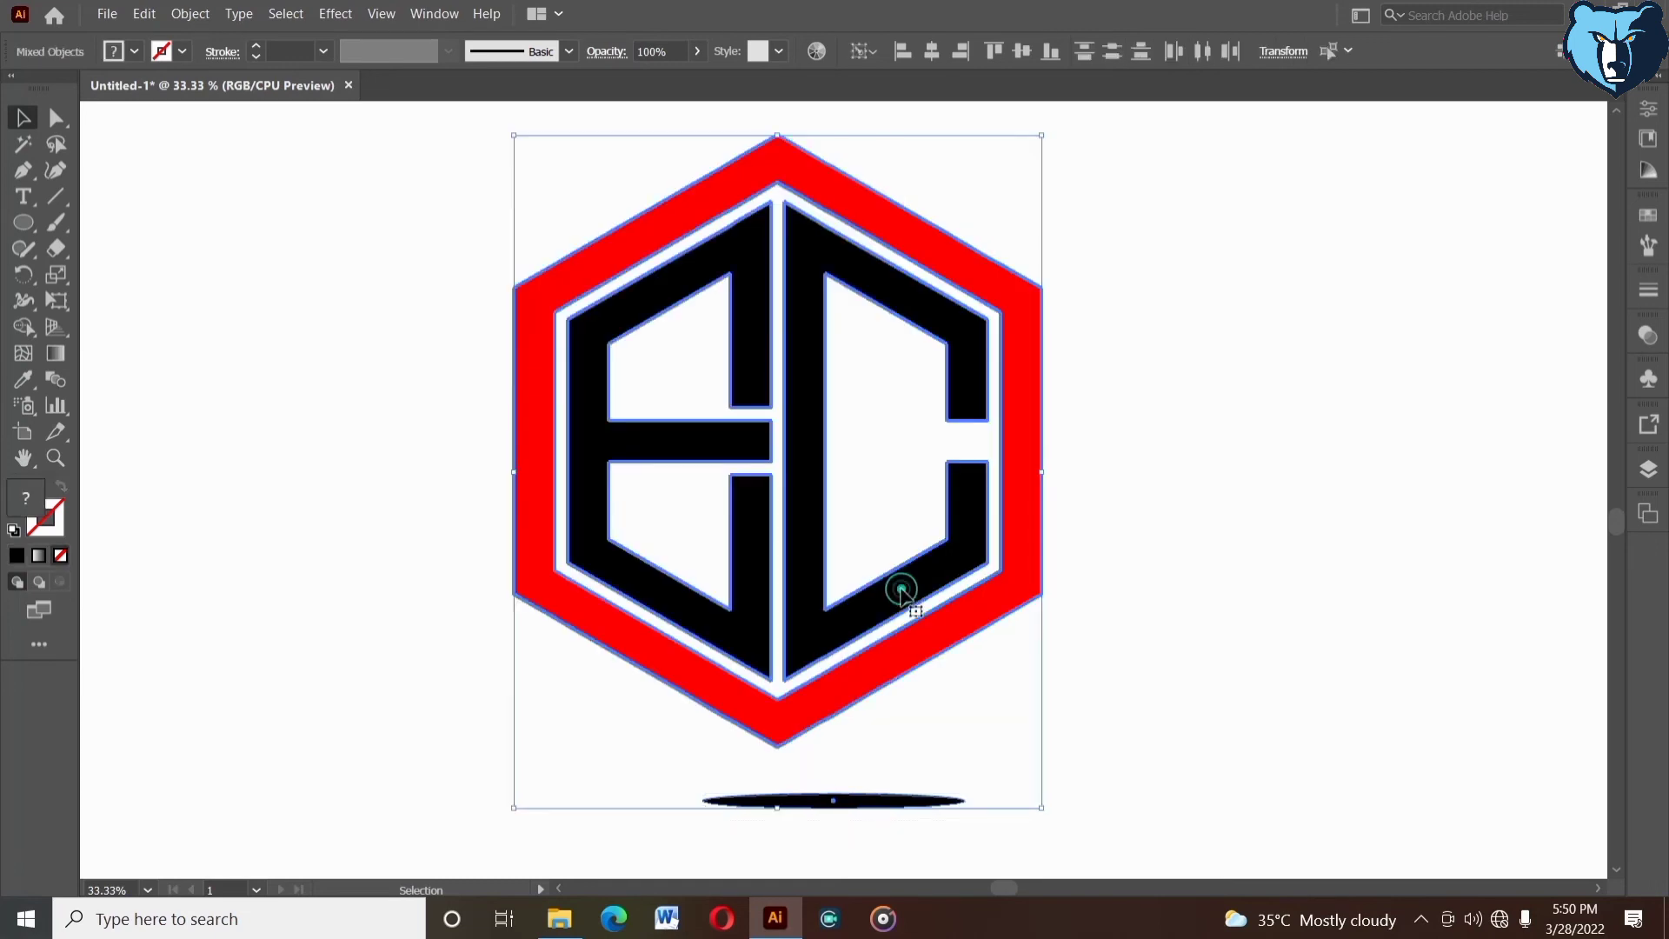
left_click(1230, 708)
left_click(879, 805)
key("Up")
key("Up")
key("Up")
key("Up")
key("Up")
key("Up")
key("Up")
key("Up")
key("Up")
key("Up")
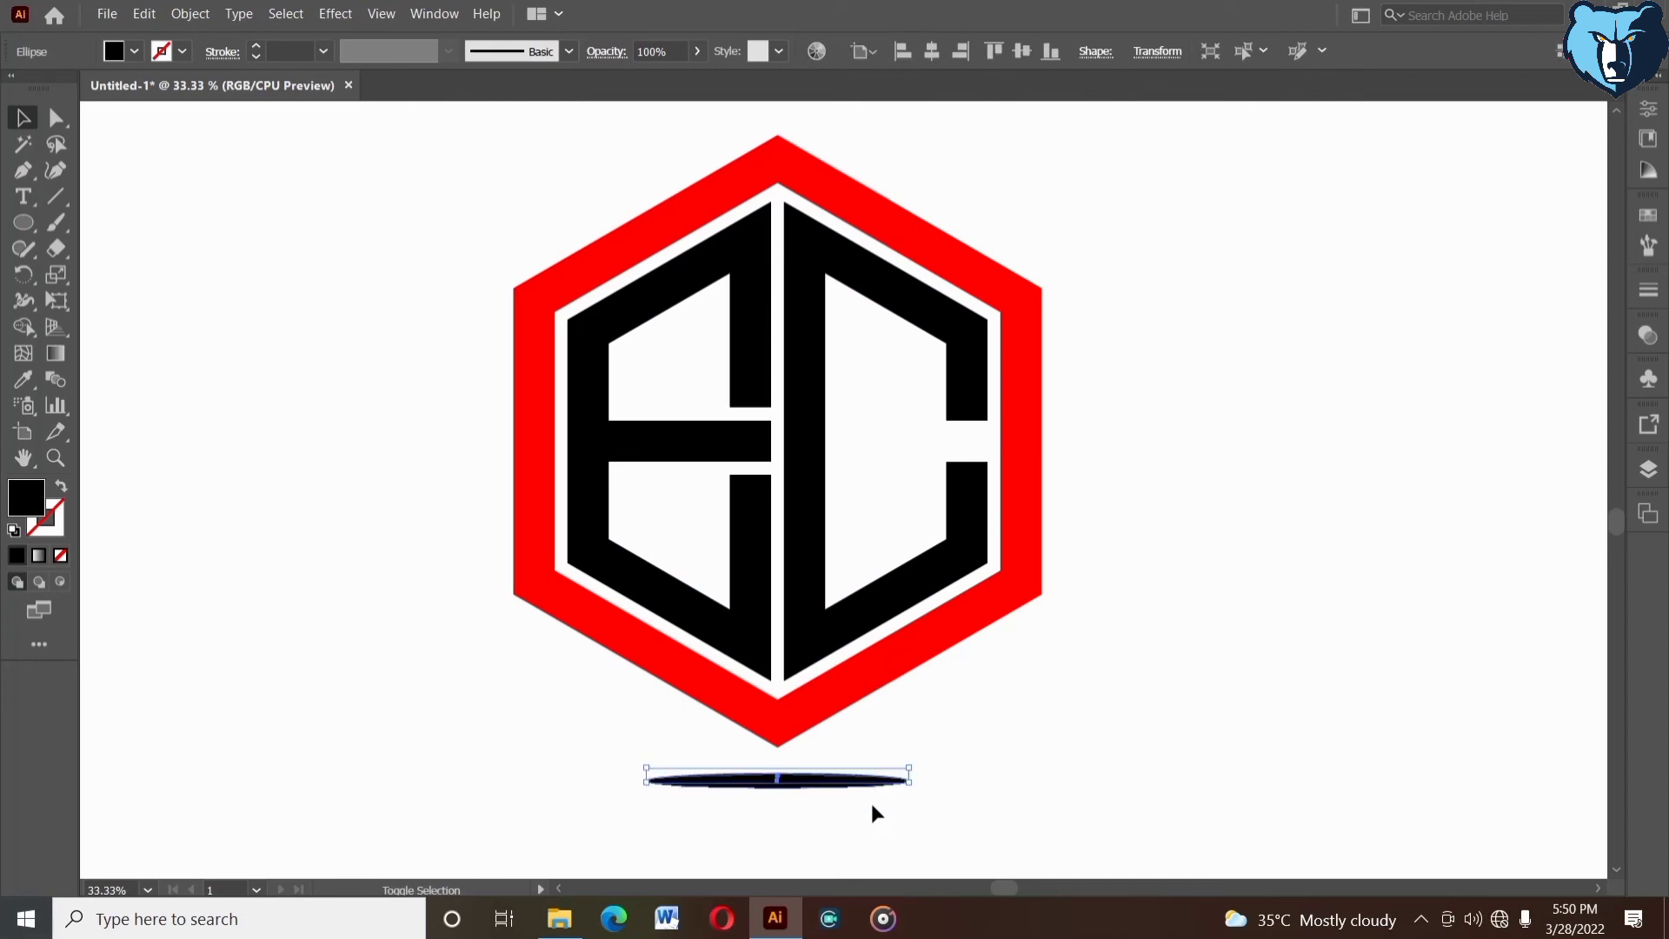
- Send the black shadow ellipse to the back, behind the hexagon's bottom corner
right_click(873, 805)
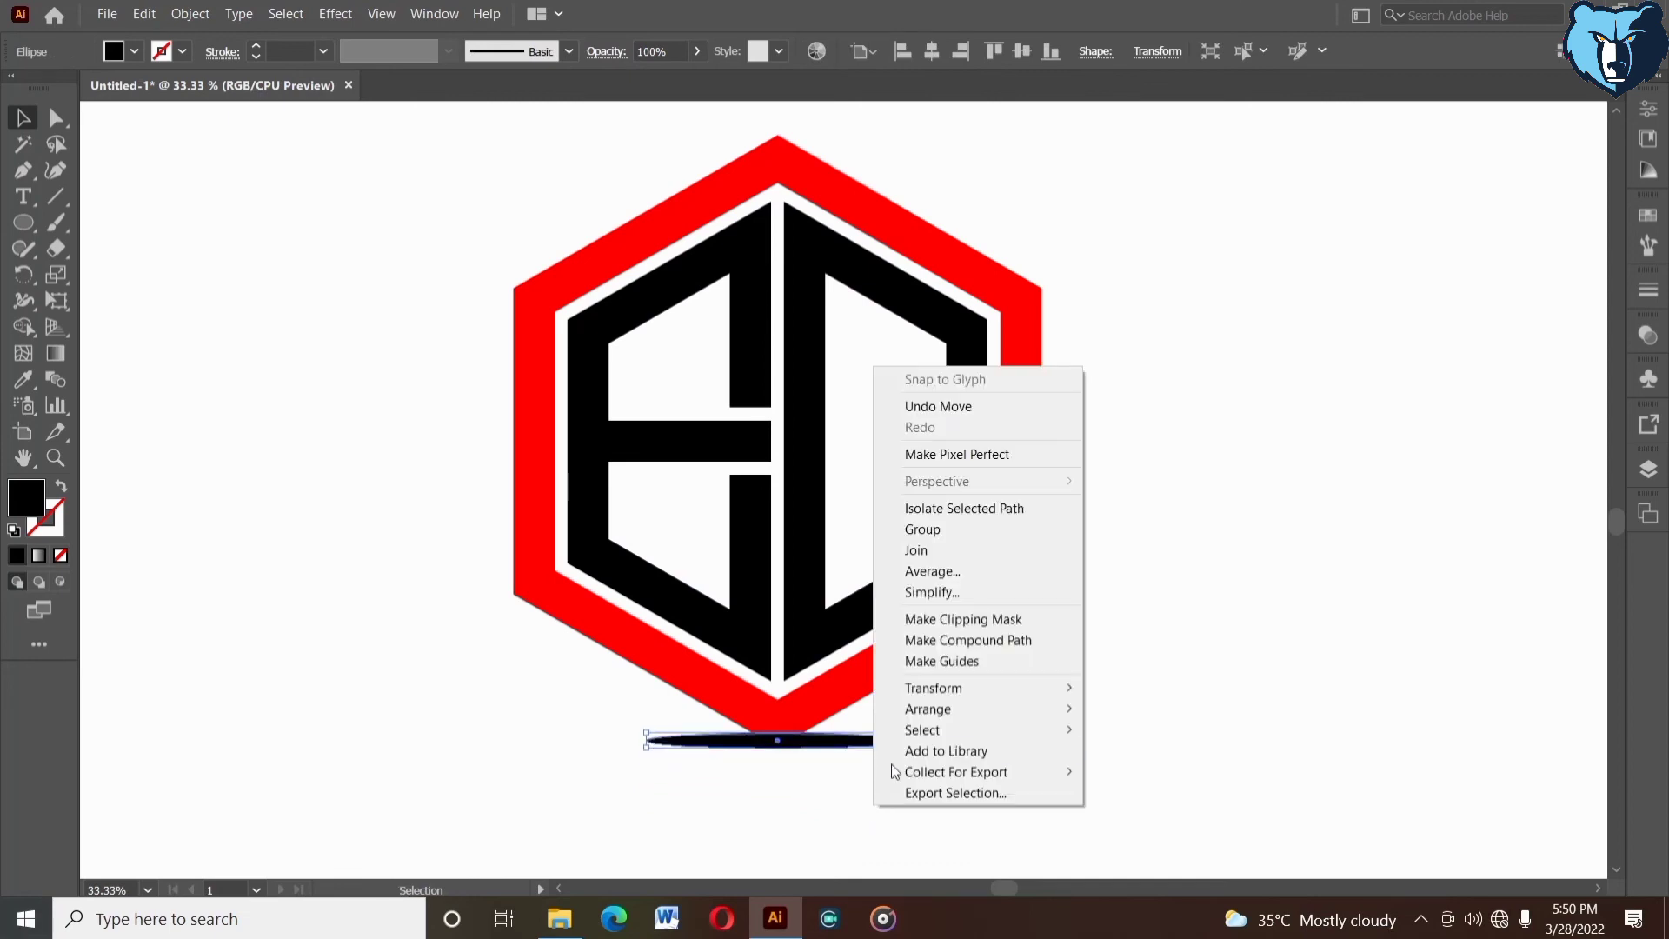
mouse_move(927, 709)
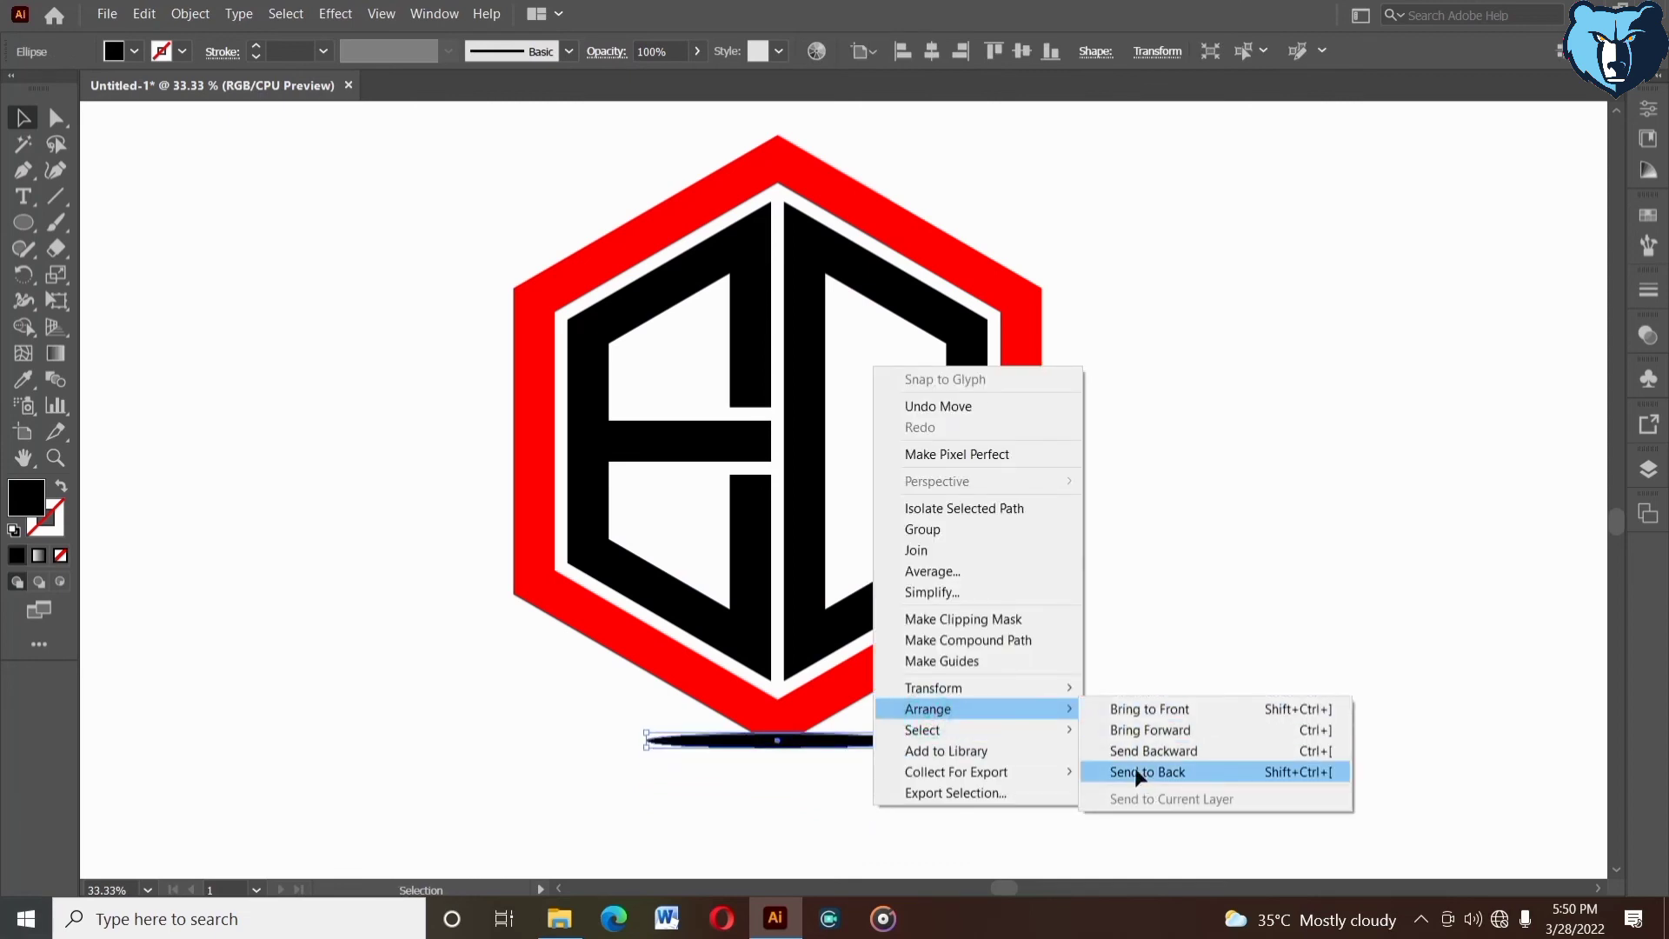
left_click(1135, 770)
- Apply a Feather effect to the shadow ellipse, adjusting the radius with the preview on until its edges fade softly
left_click(346, 18)
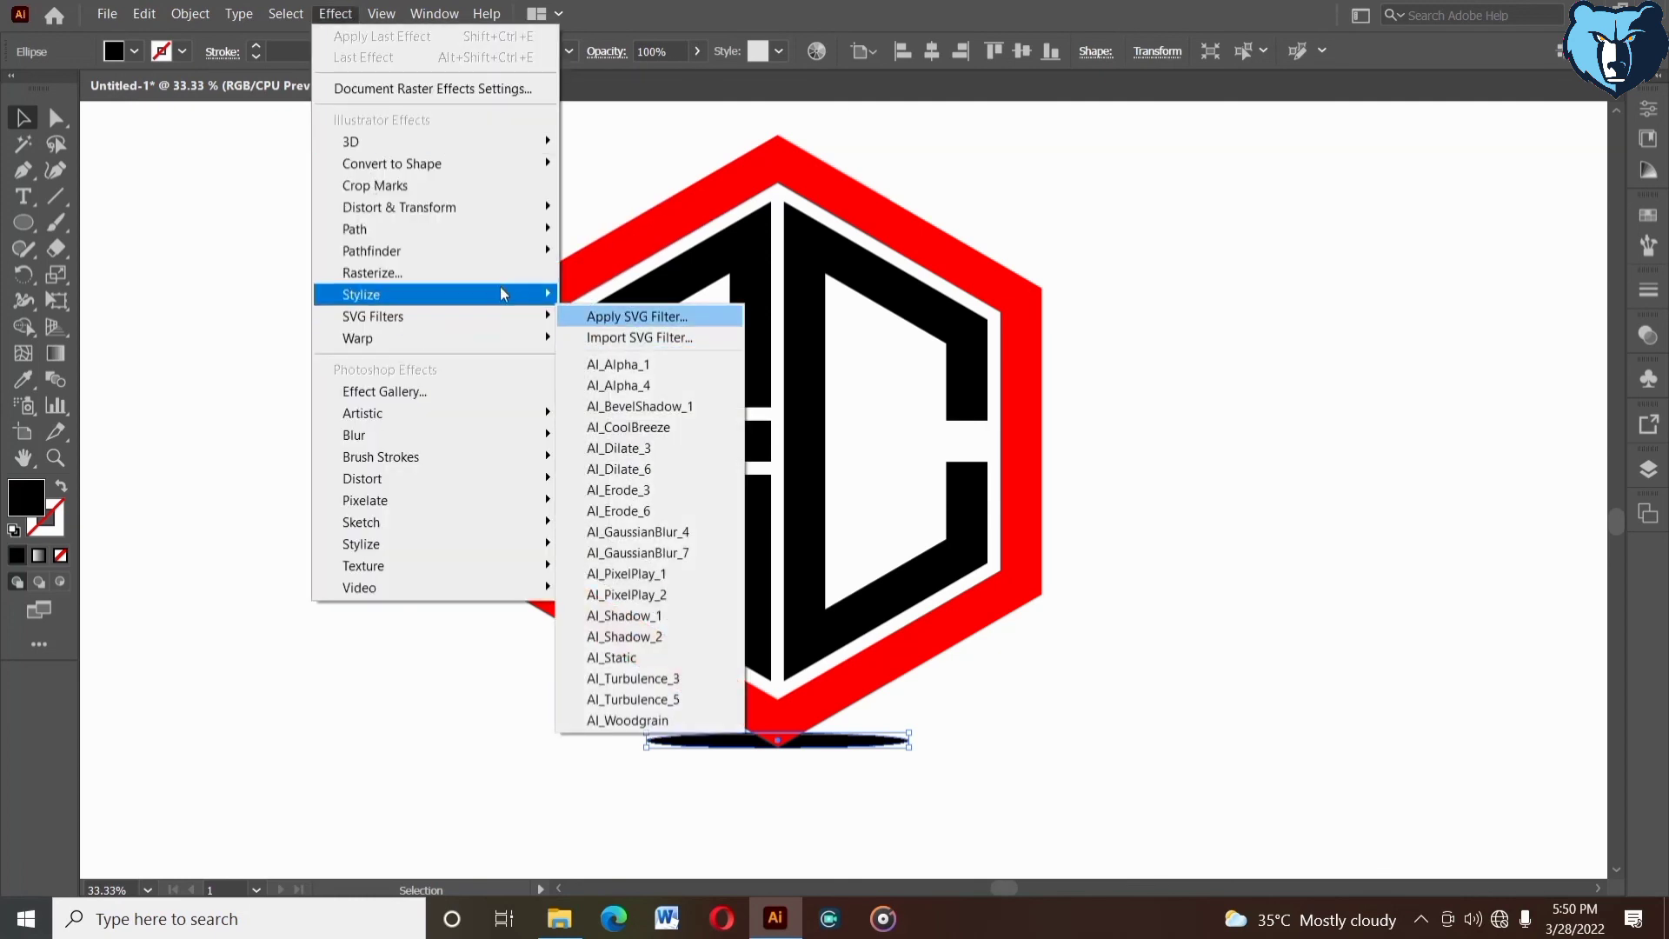
mouse_move(491, 294)
left_click(597, 317)
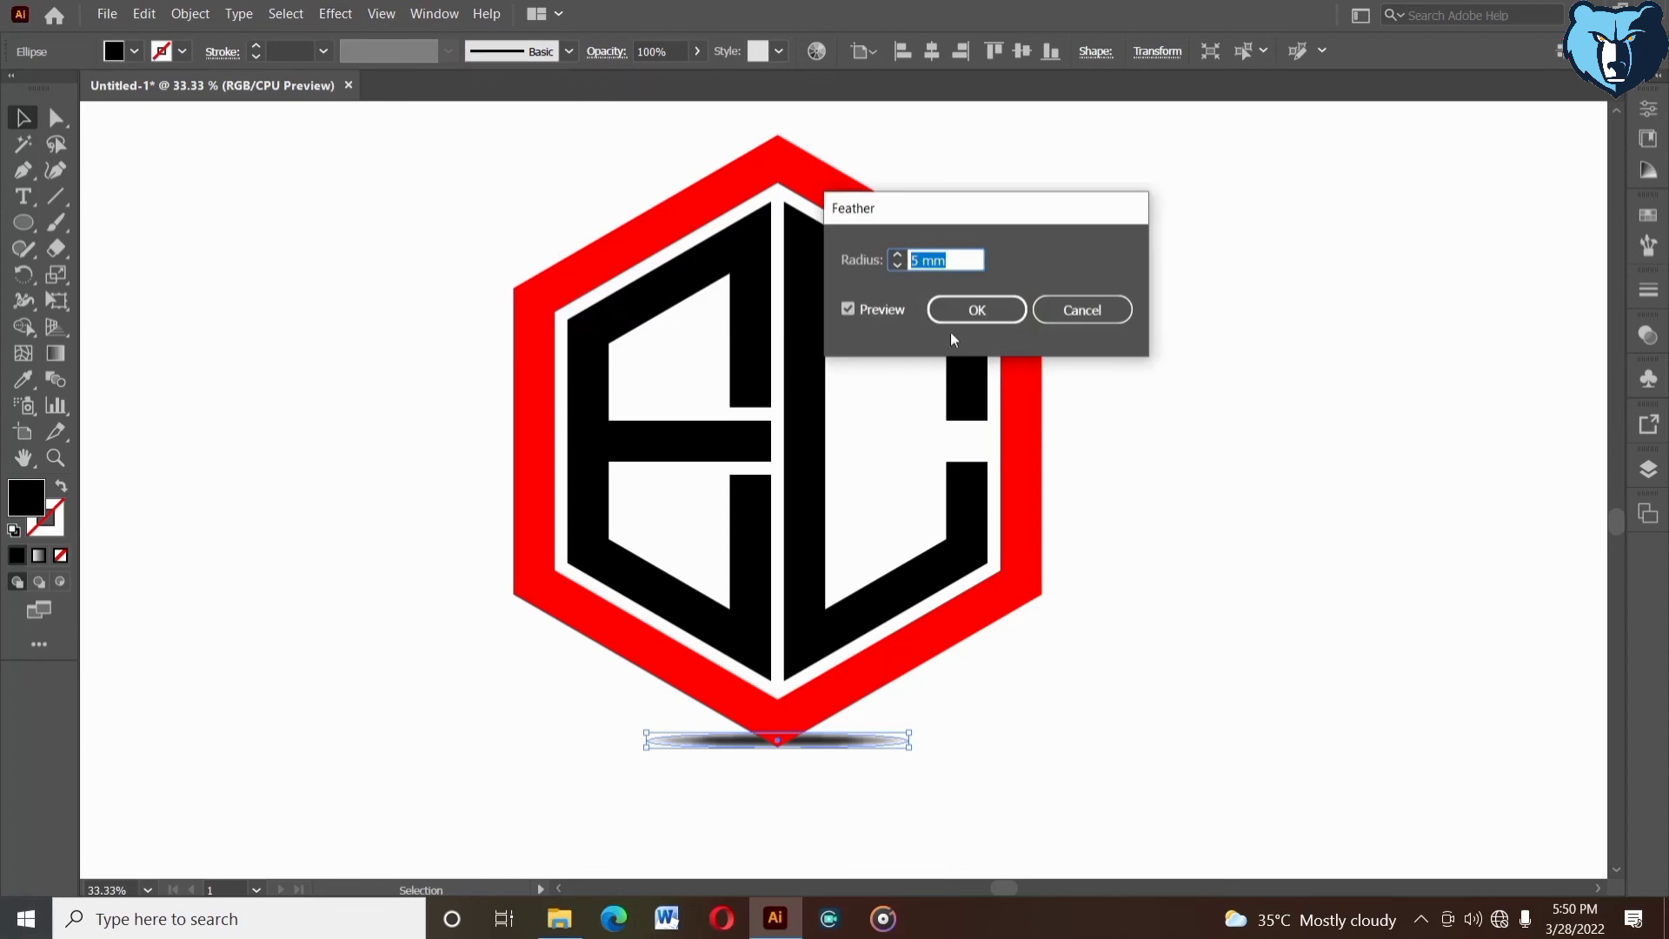
left_click(897, 256)
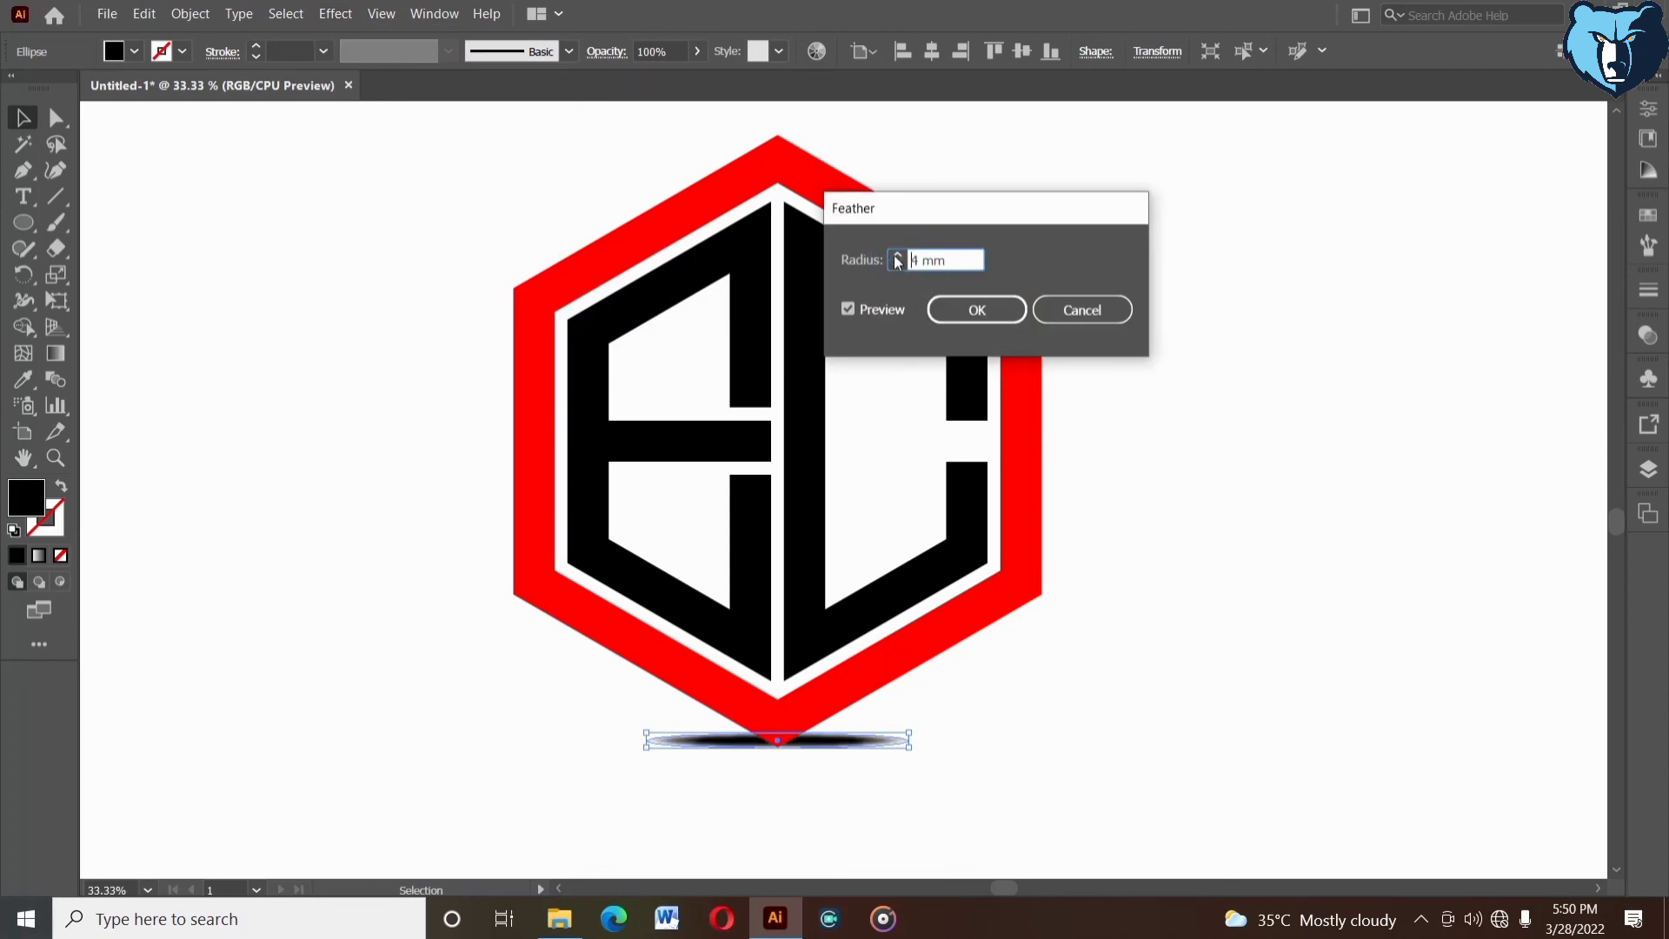
left_click(896, 256)
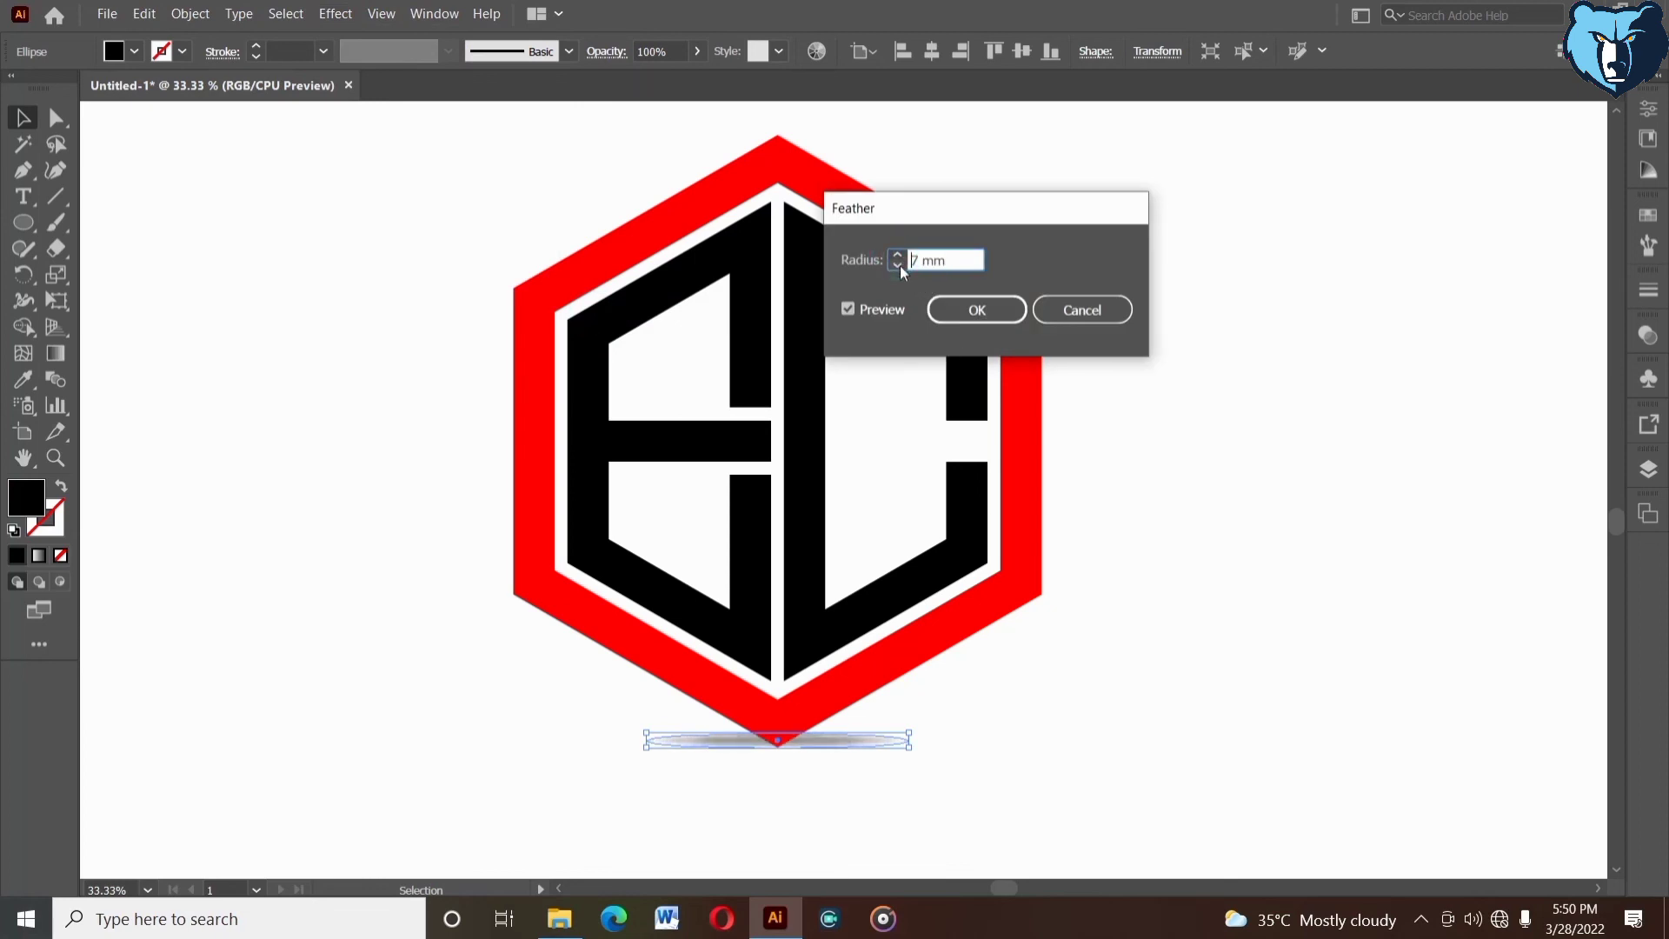
left_click(984, 315)
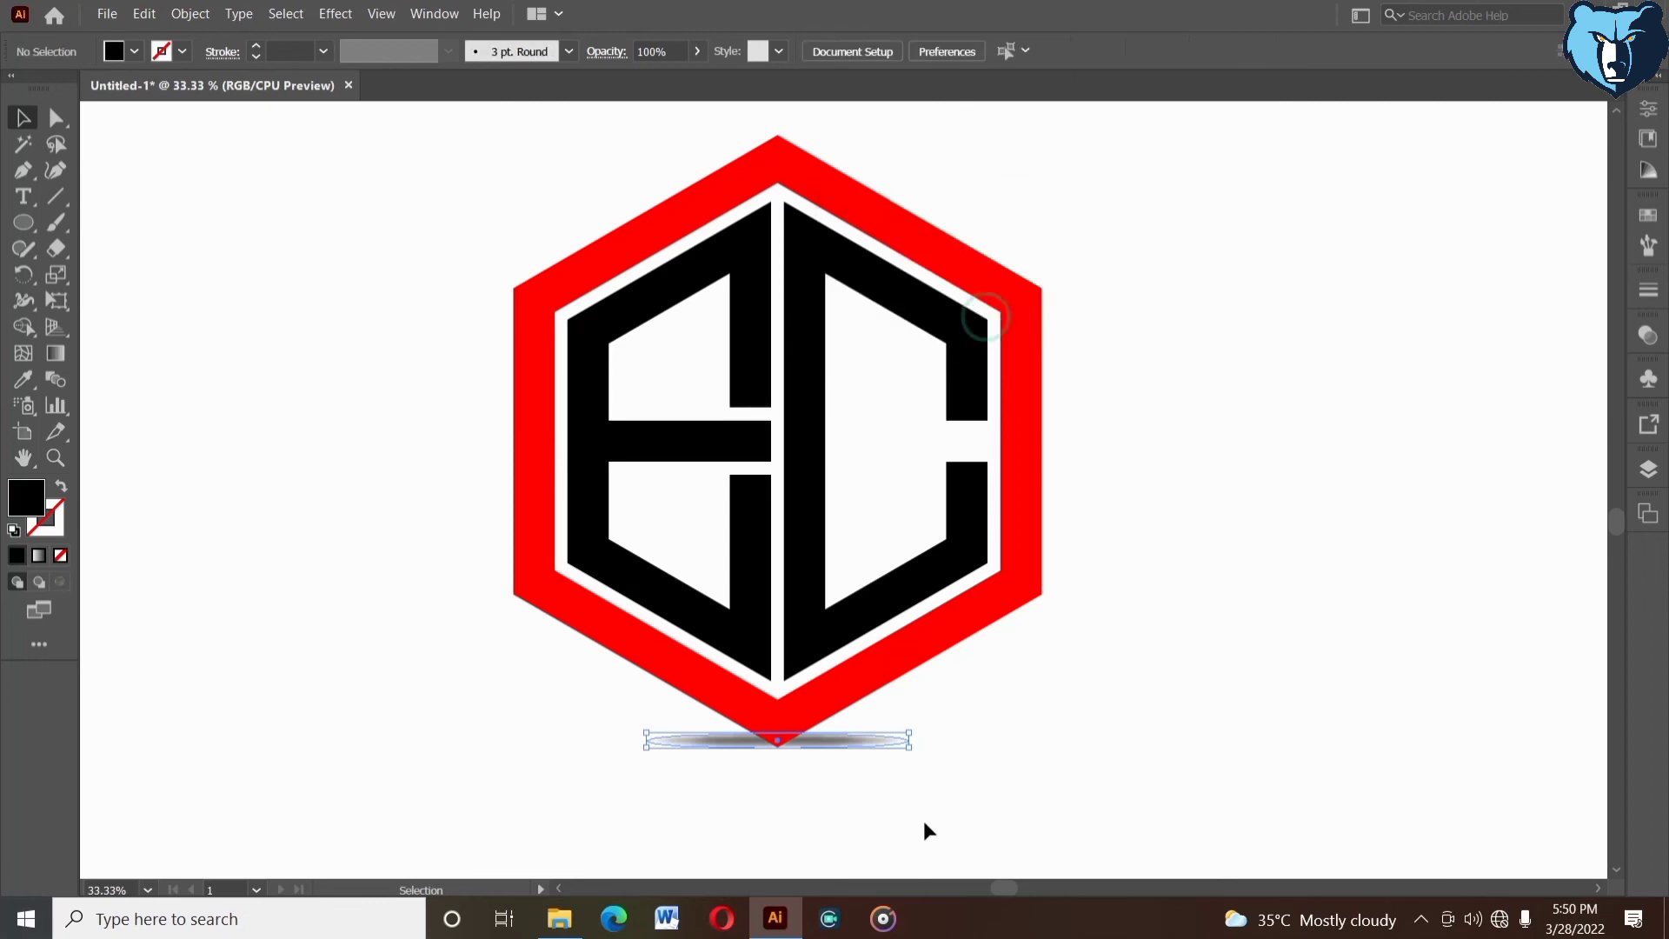
- Nudge the feathered shadow ellipse slightly down beneath the hexagon's bottom corner and deselect it
left_click(842, 746)
key("Down")
key("Down")
left_click(888, 757)
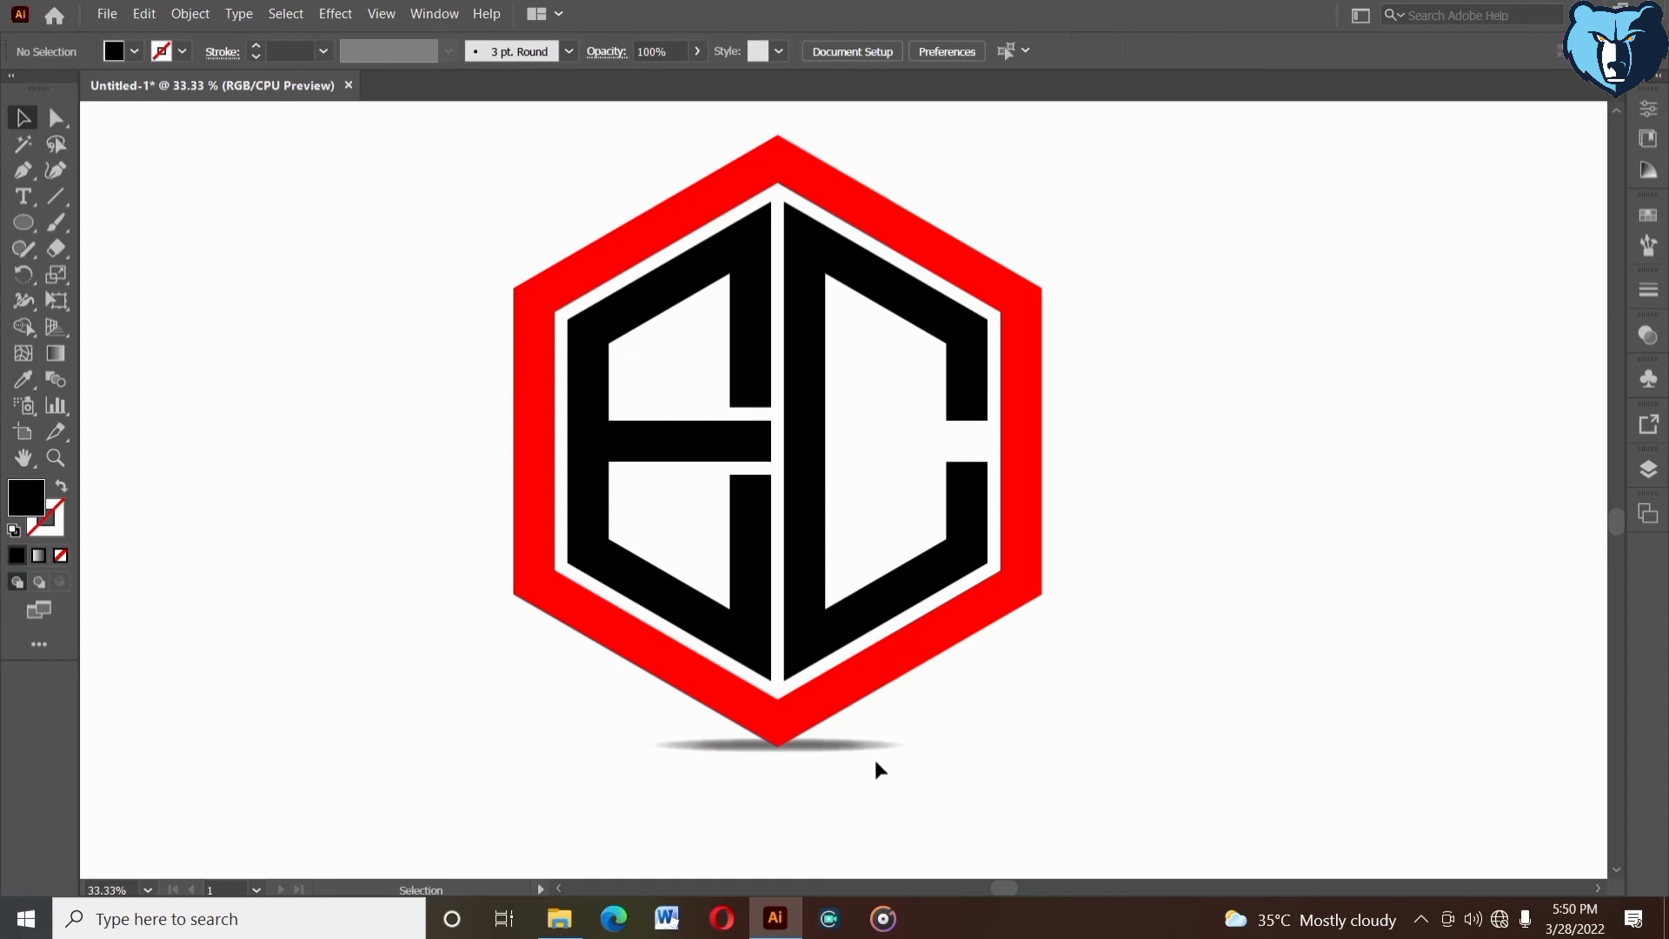
- Apply a Gaussian Blur with a radius of 9 pixels to the shadow ellipse
left_click(858, 753)
left_click(336, 13)
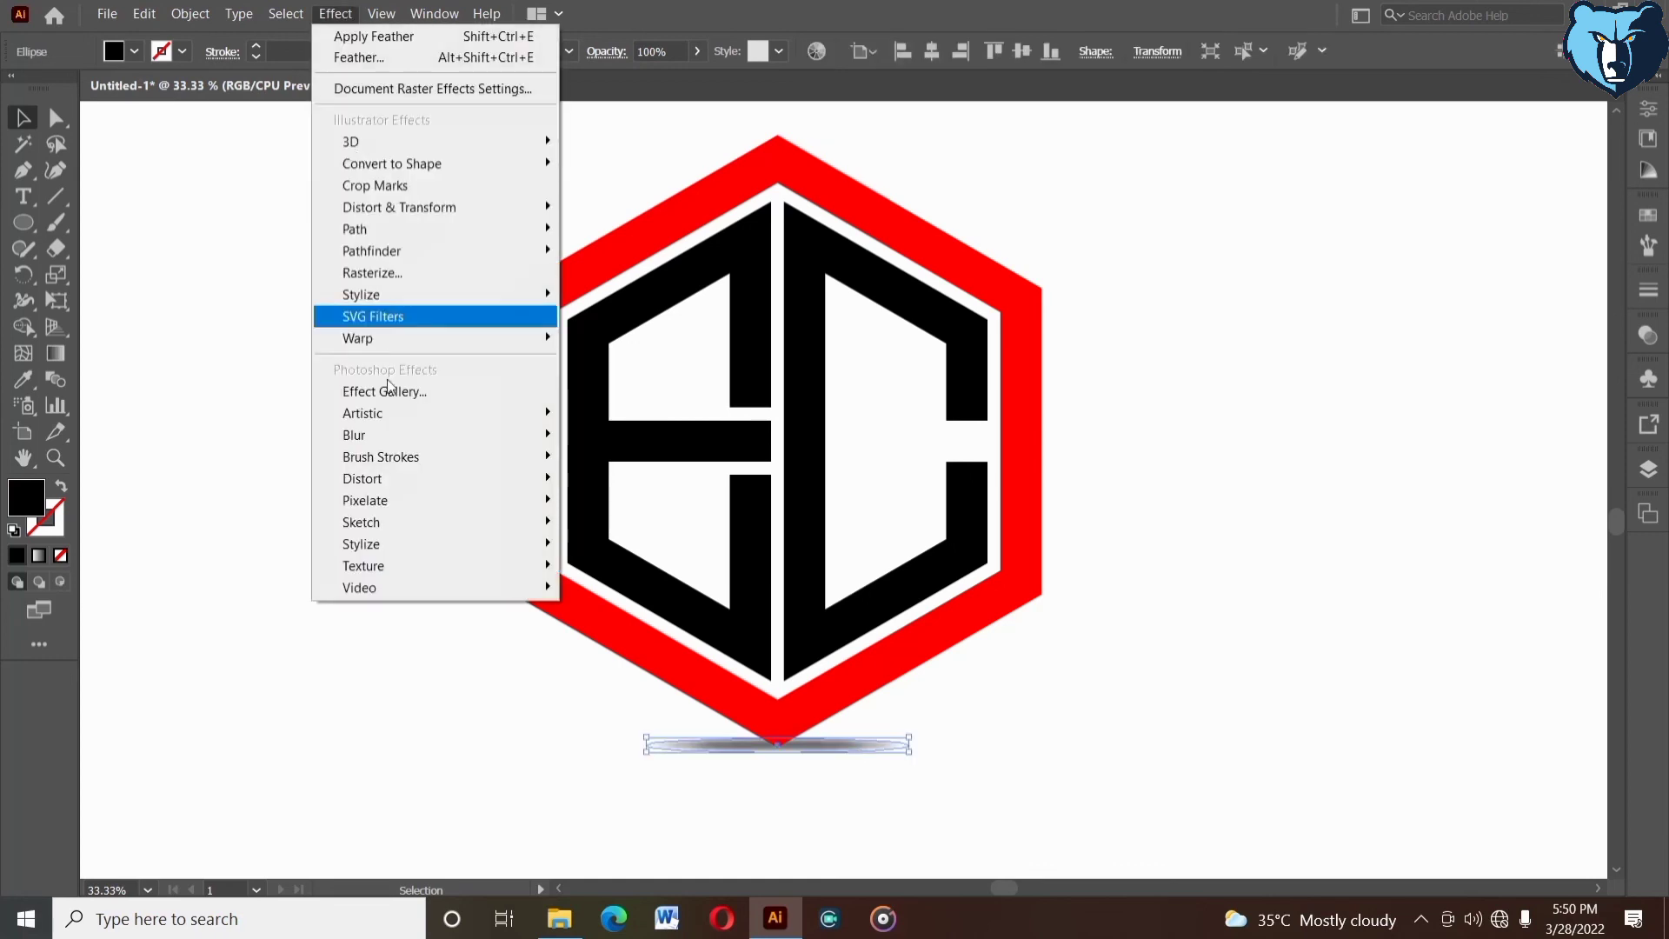
left_click(401, 438)
left_click(584, 435)
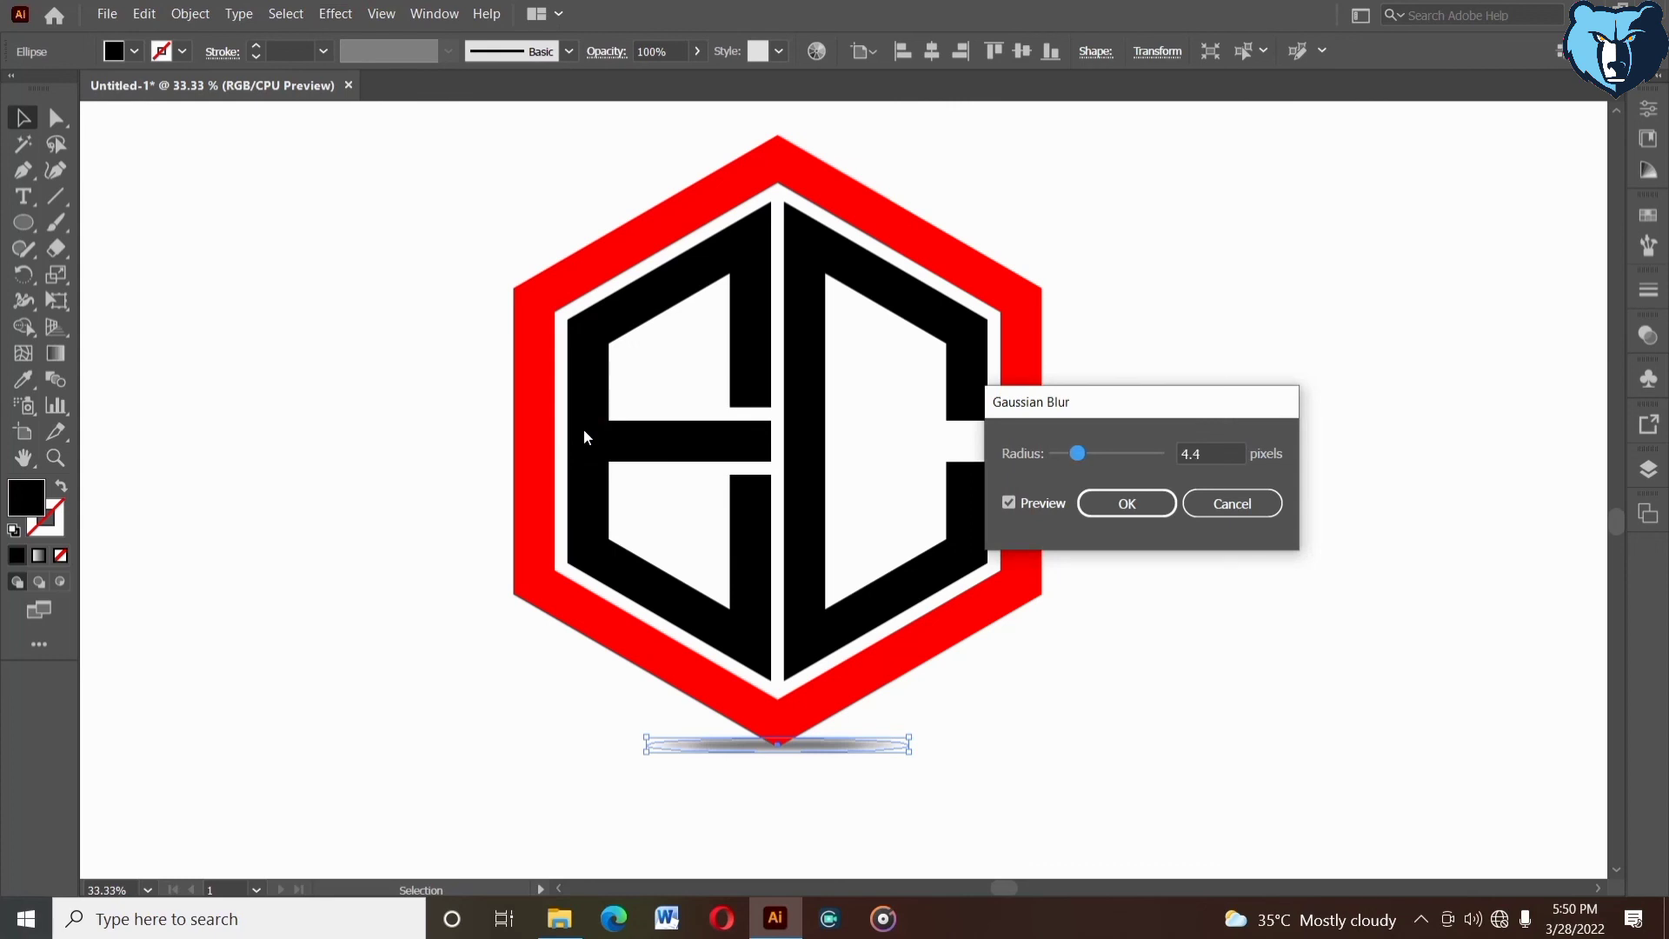
left_click_drag(1076, 453, 1064, 453)
left_click(1211, 455)
scroll(1221, 447, "up", 13)
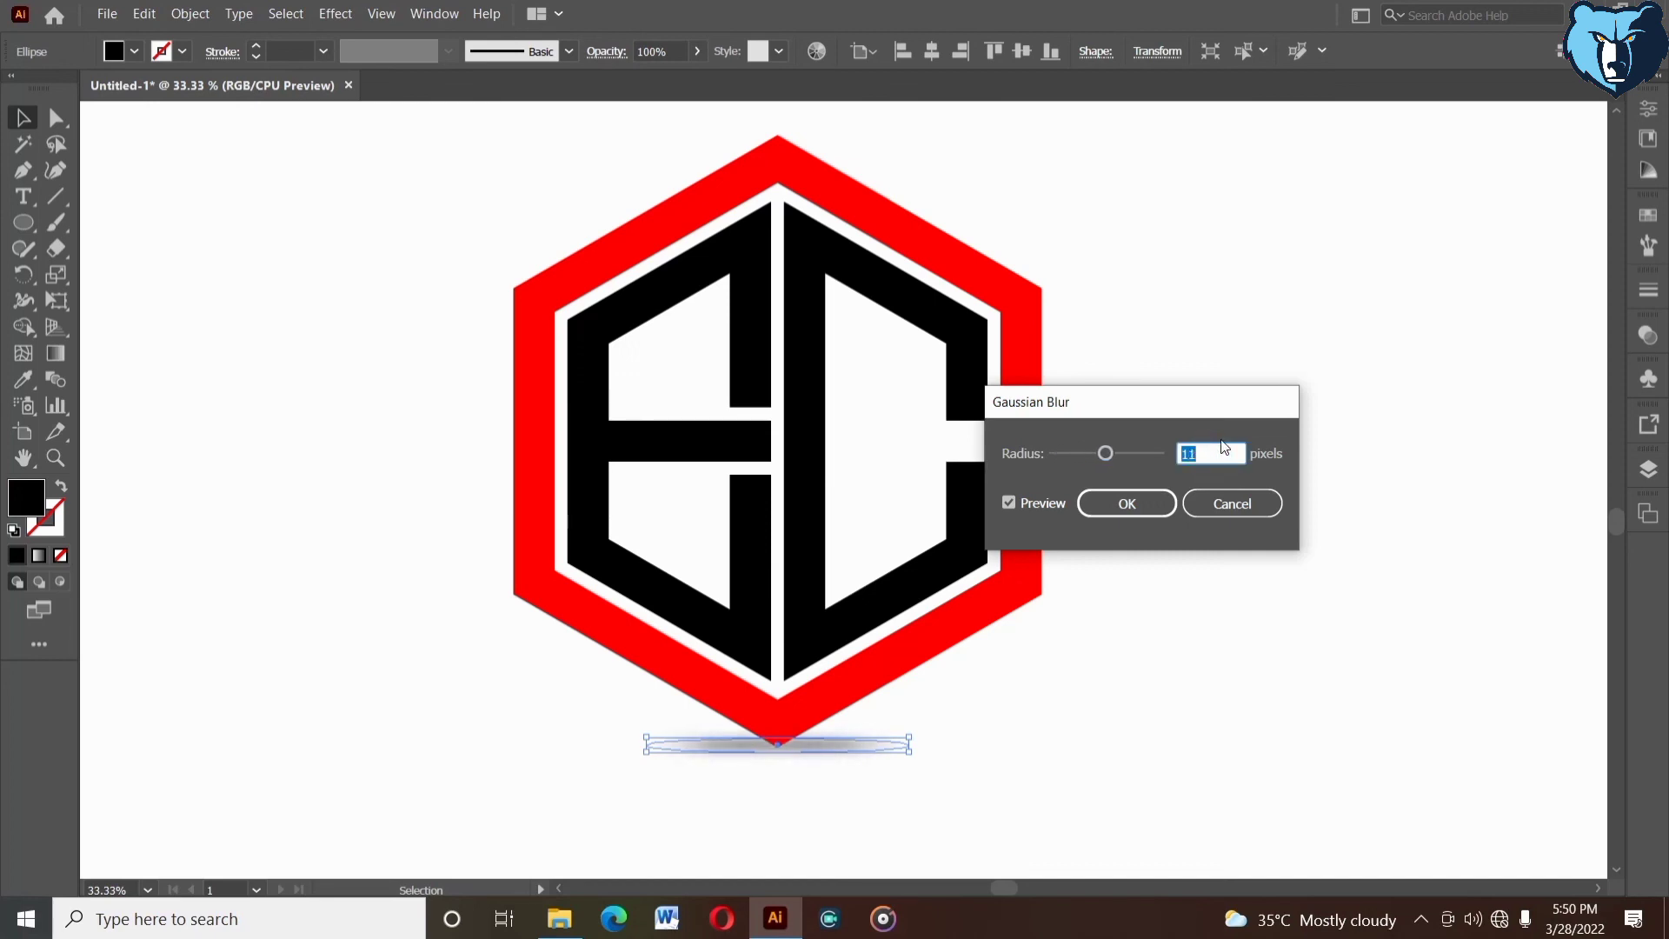
left_click(1129, 503)
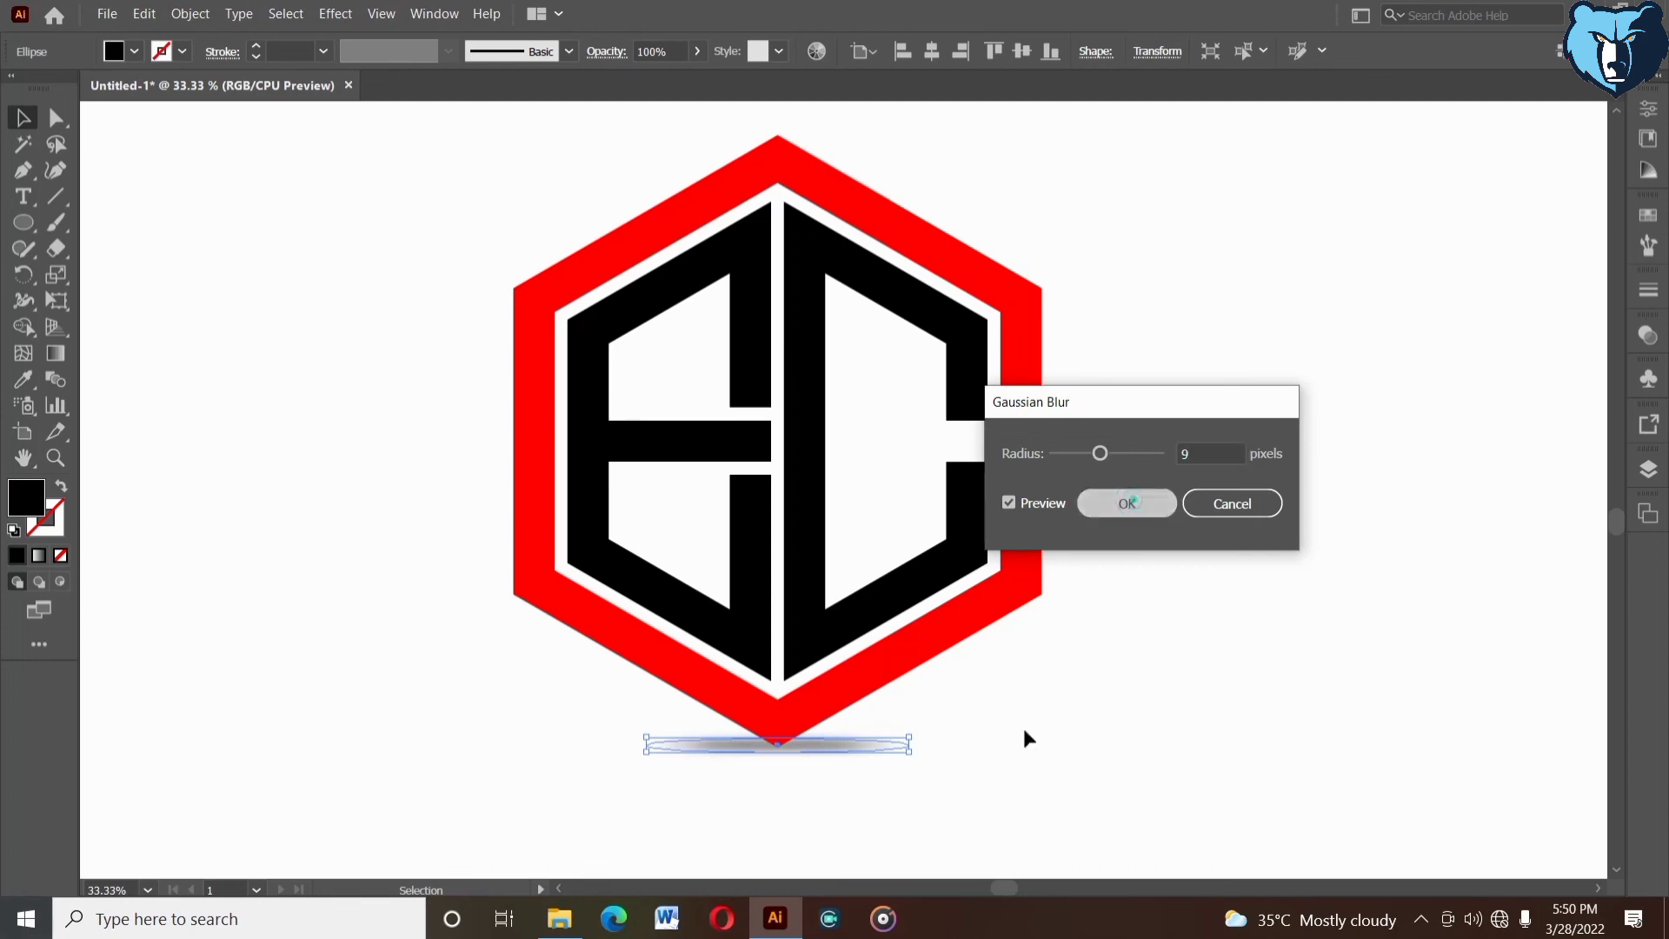
- Fine-tune the blurred shadow's vertical position so it sits just at the hexagon's bottom tip, and deselect it
left_click(1007, 769)
key("space")
left_click_drag(1020, 763, 1040, 759)
left_click(876, 748)
left_click_drag(877, 748, 877, 753)
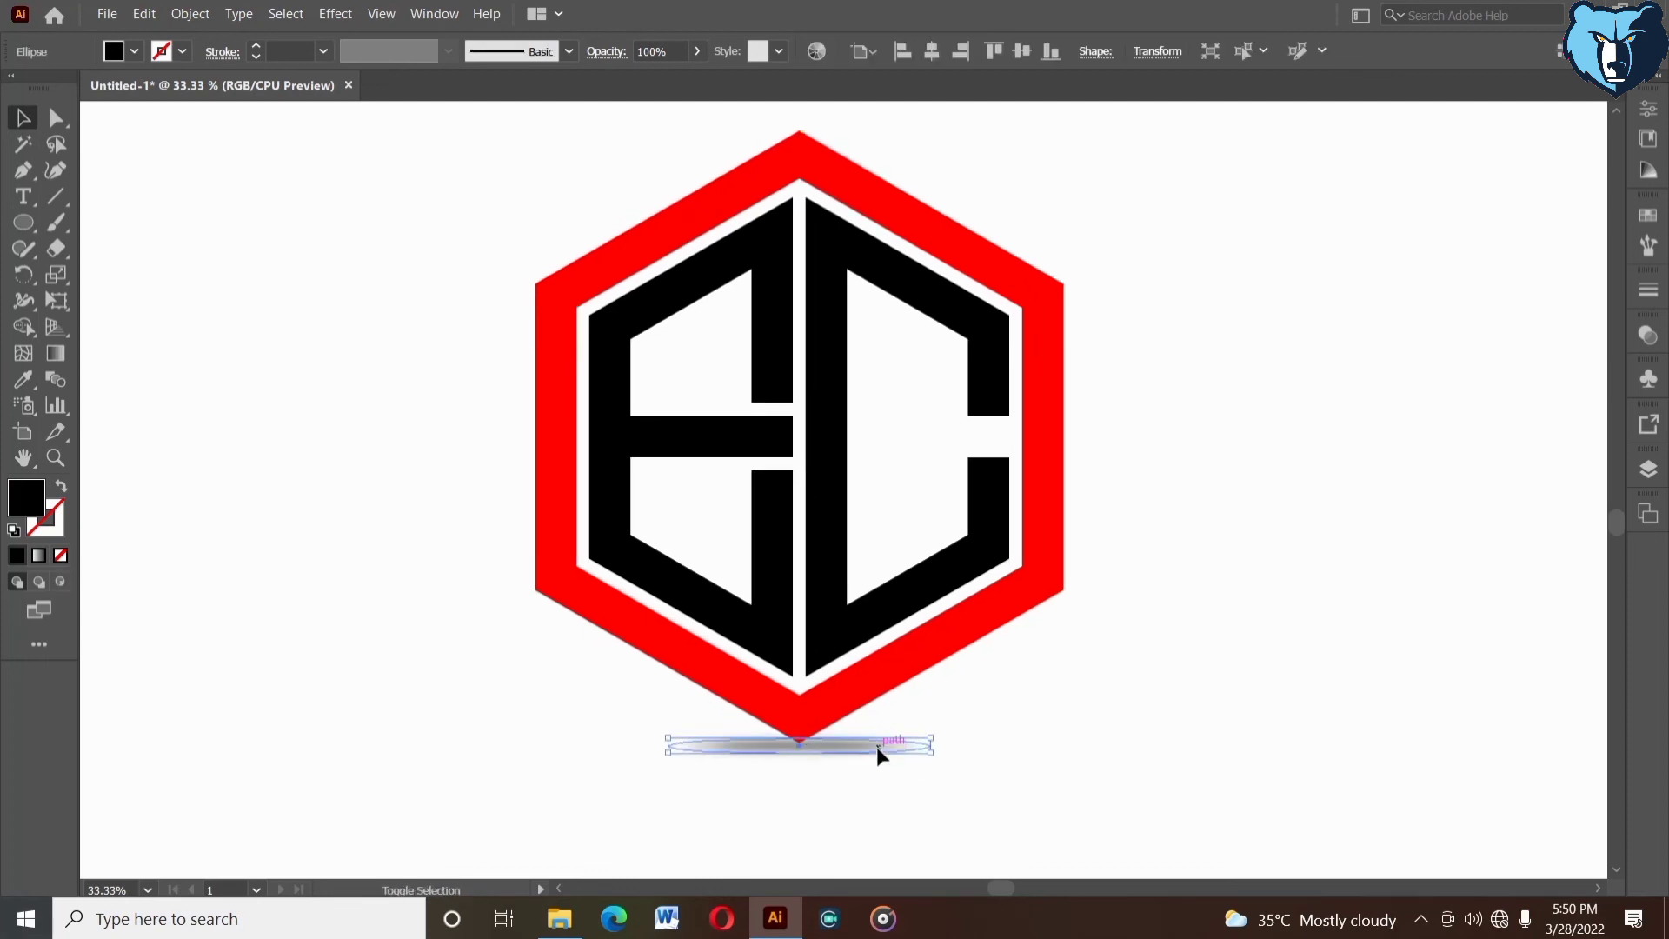
left_click(956, 756)
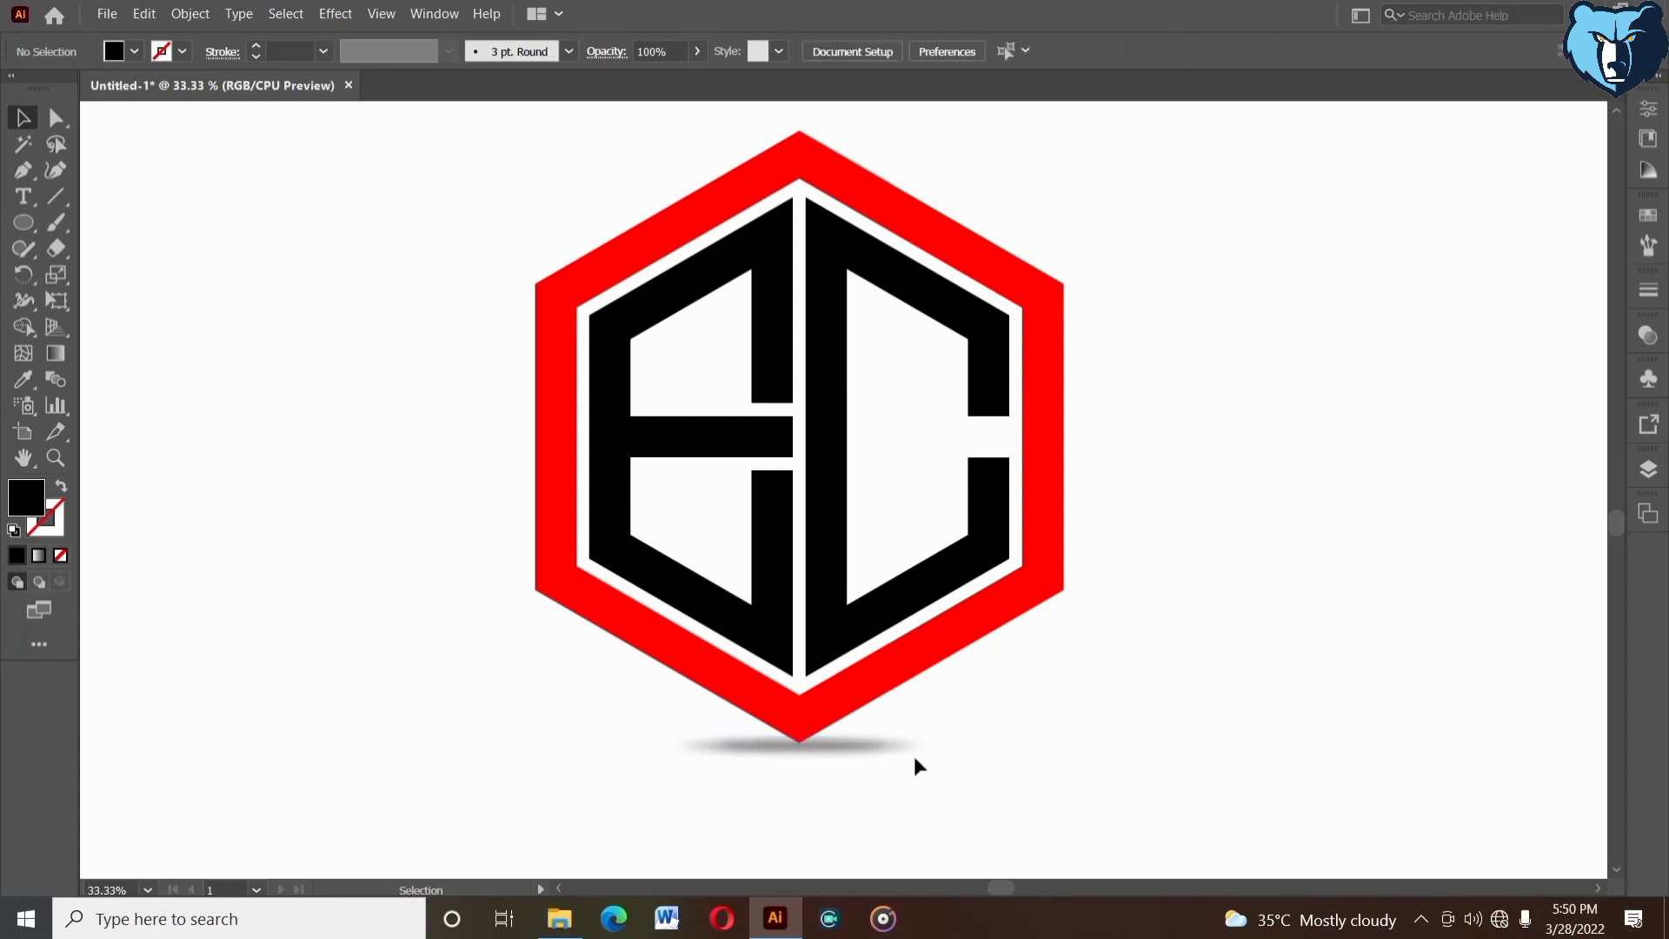
left_click(875, 748)
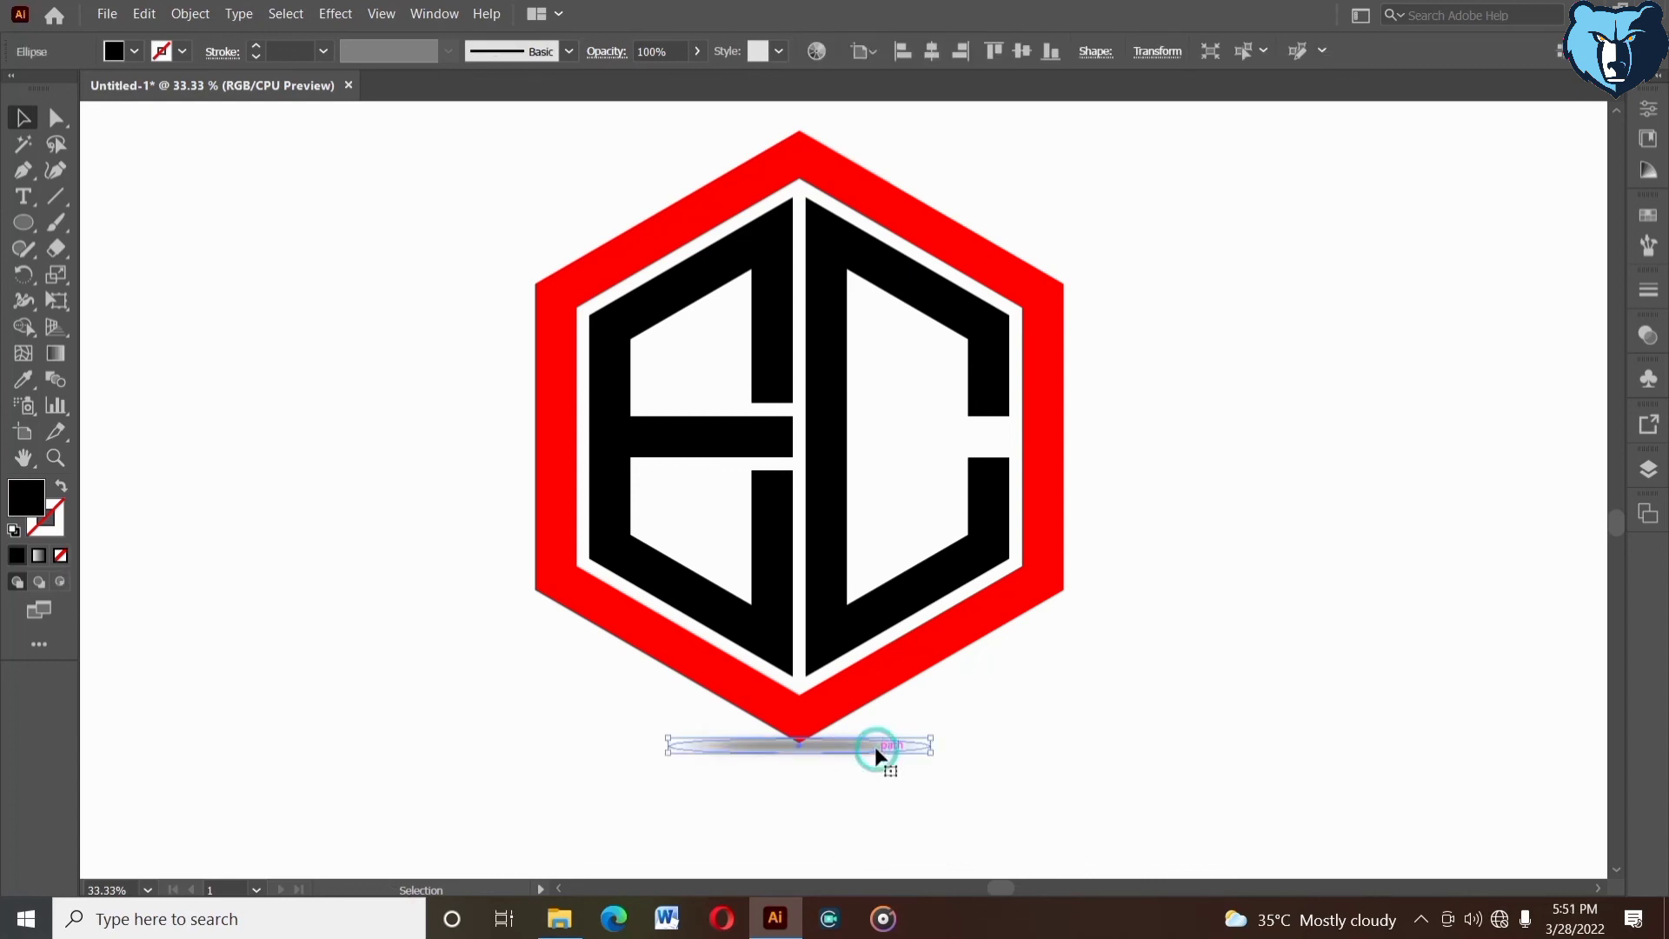
left_click(979, 755)
left_click_drag(1055, 748, 1109, 770)
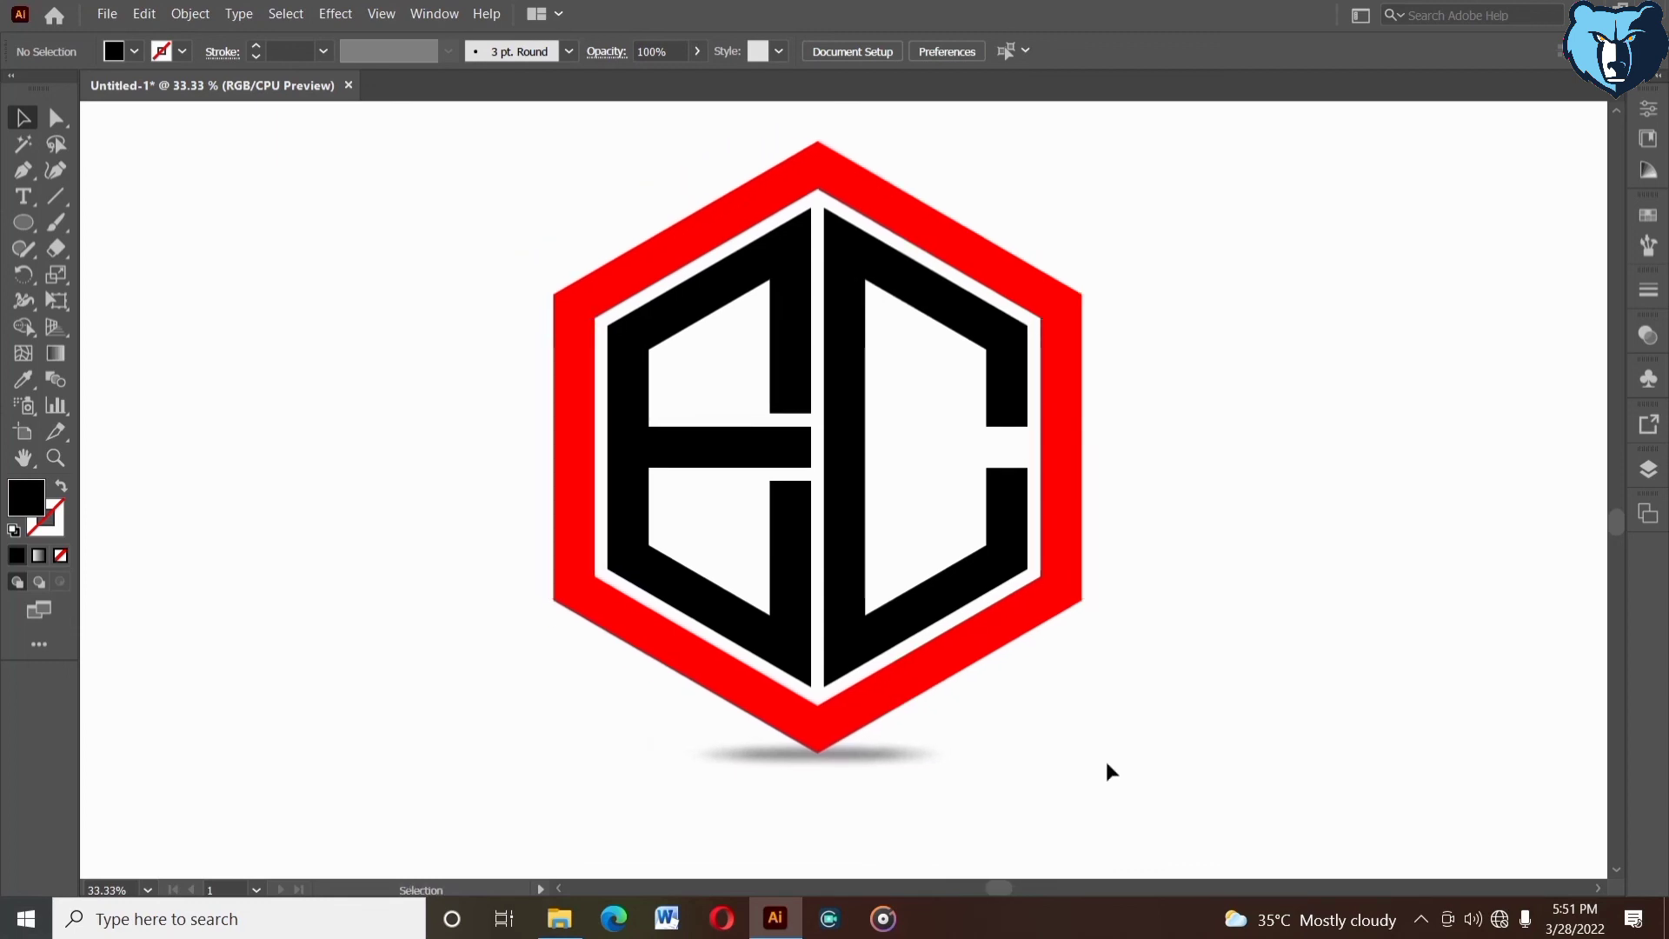